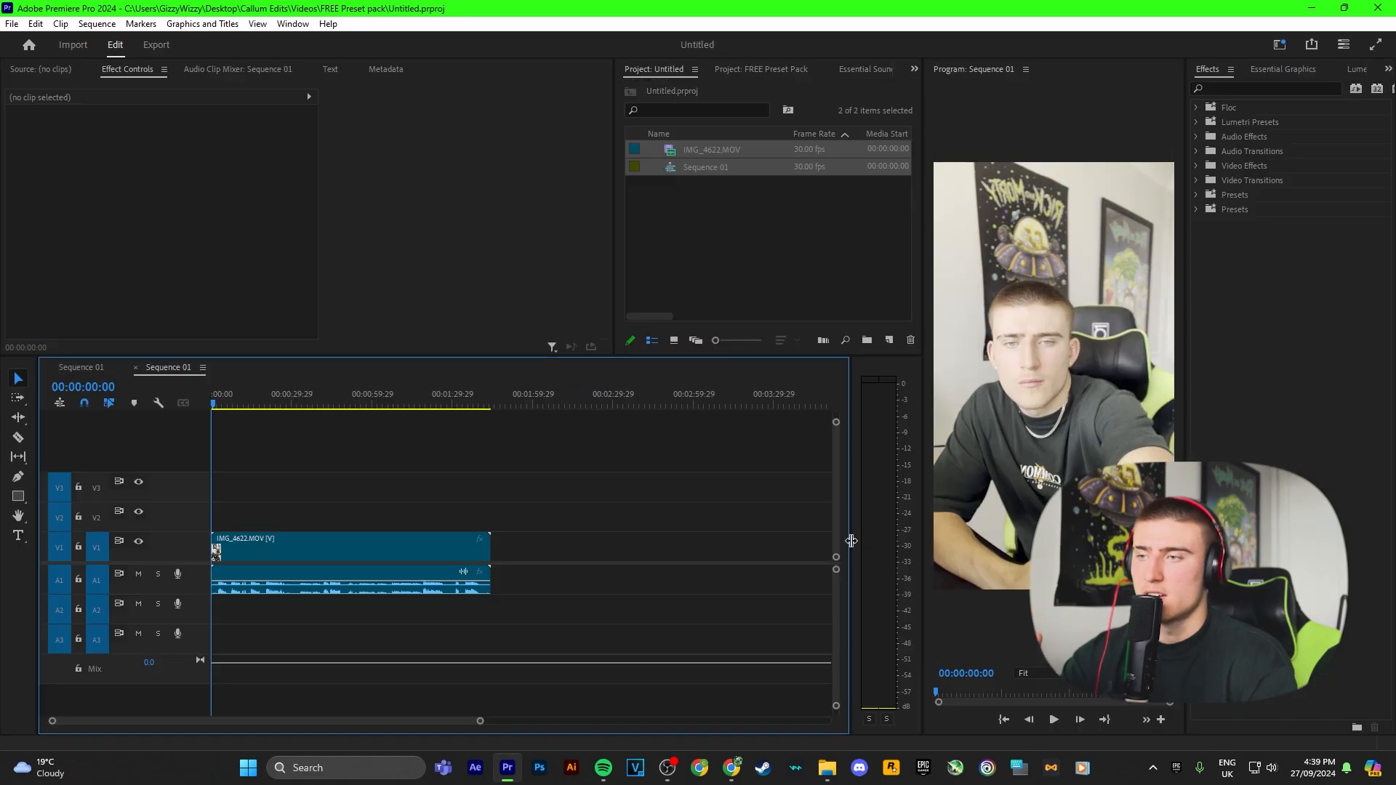
{"action": "key", "text": "alt+Tab"}
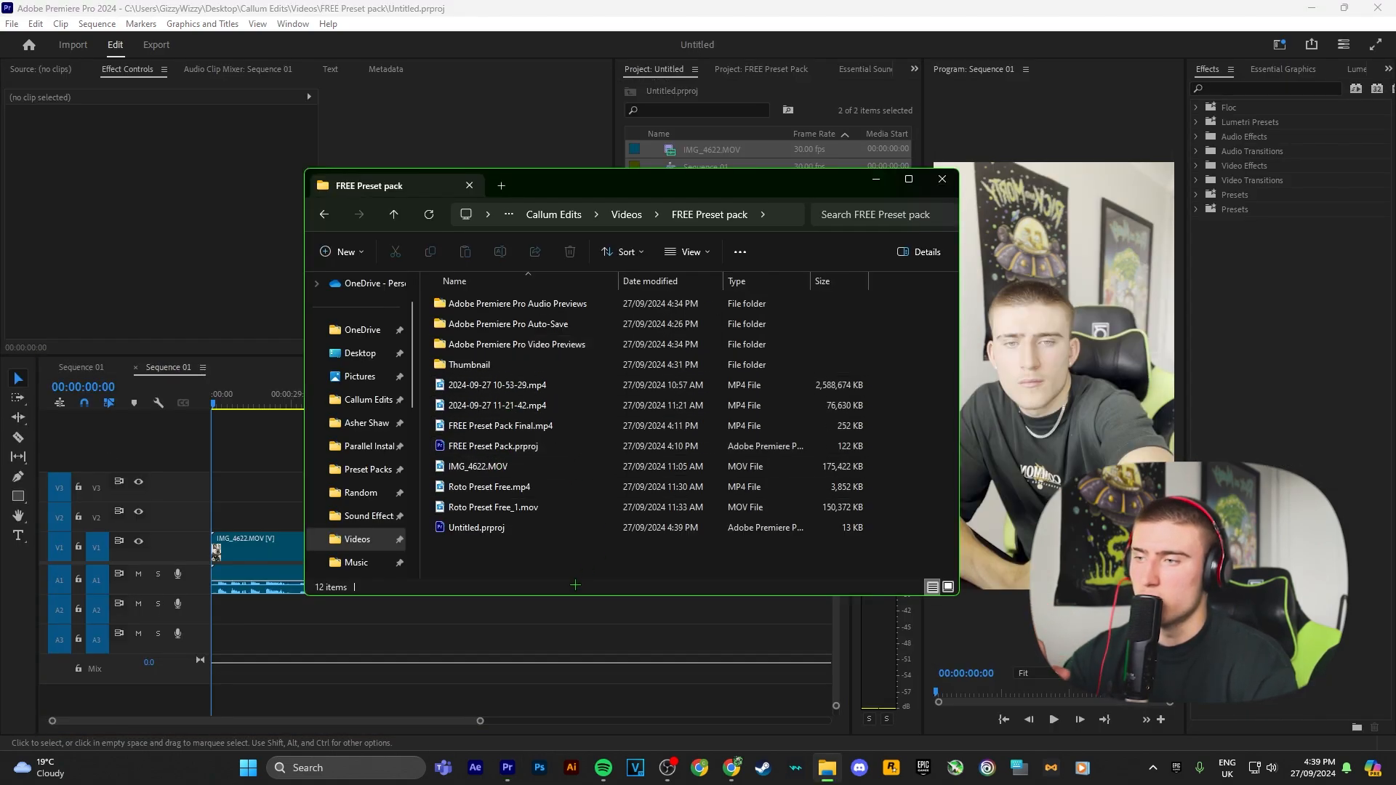
{"action": "right_click", "coordinate": [510, 556]}
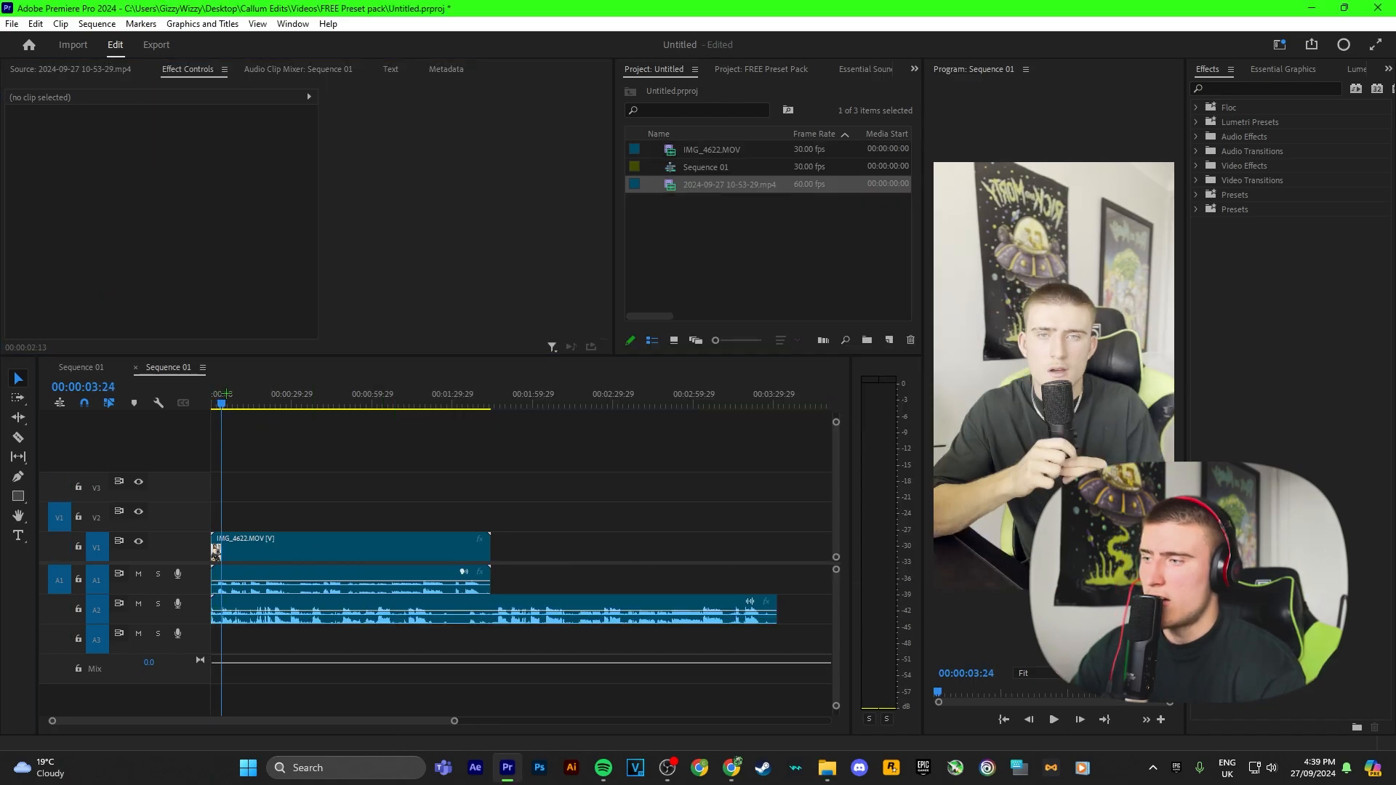
{"action": "left_click_drag", "start_coordinate": [218, 399], "coordinate": [490, 473]}
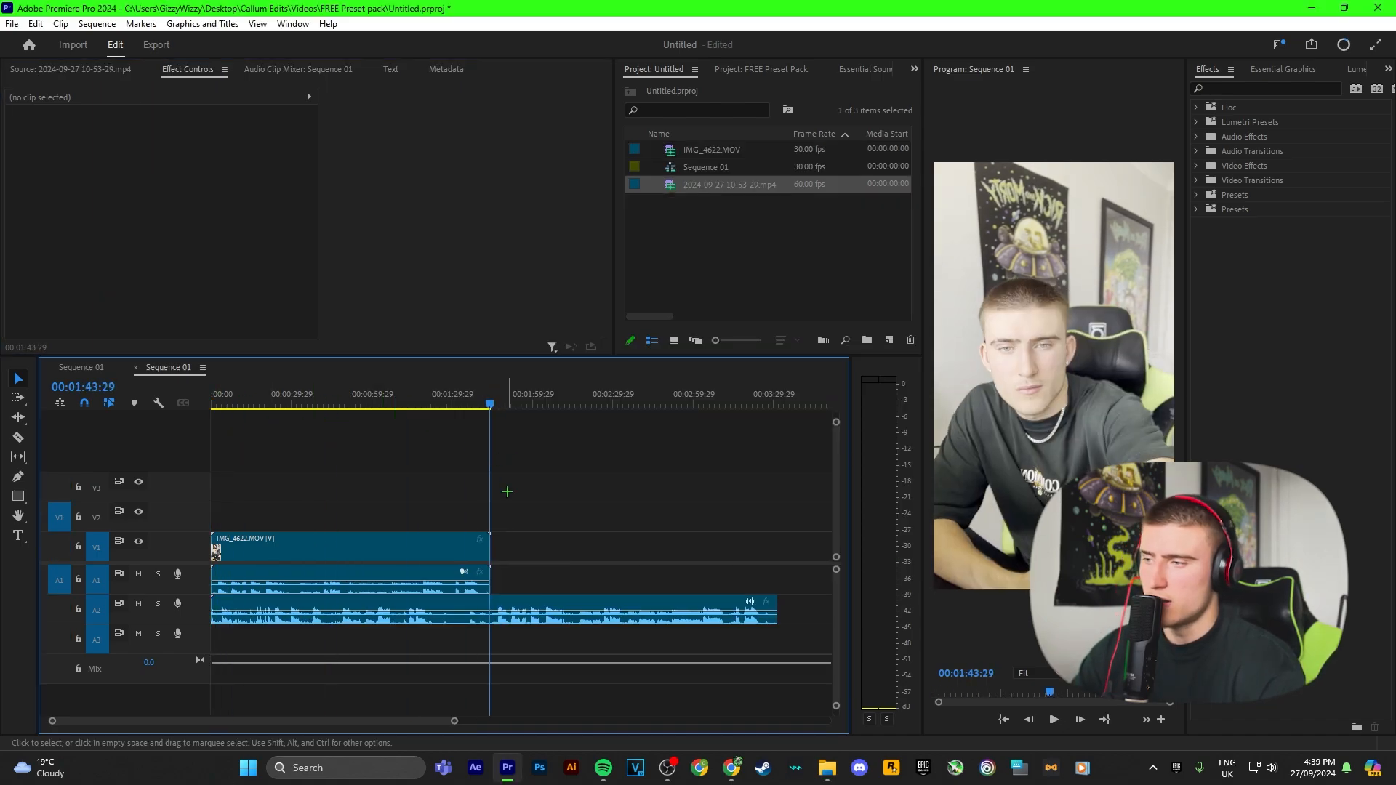
Step: Play back the start of the sequence to check the camera audio against the newly added audio
{"action": "scroll", "coordinate": [499, 527], "scroll_direction": "up", "scroll_amount": 3}
{"action": "scroll", "coordinate": [505, 523], "scroll_direction": "down", "scroll_amount": 5}
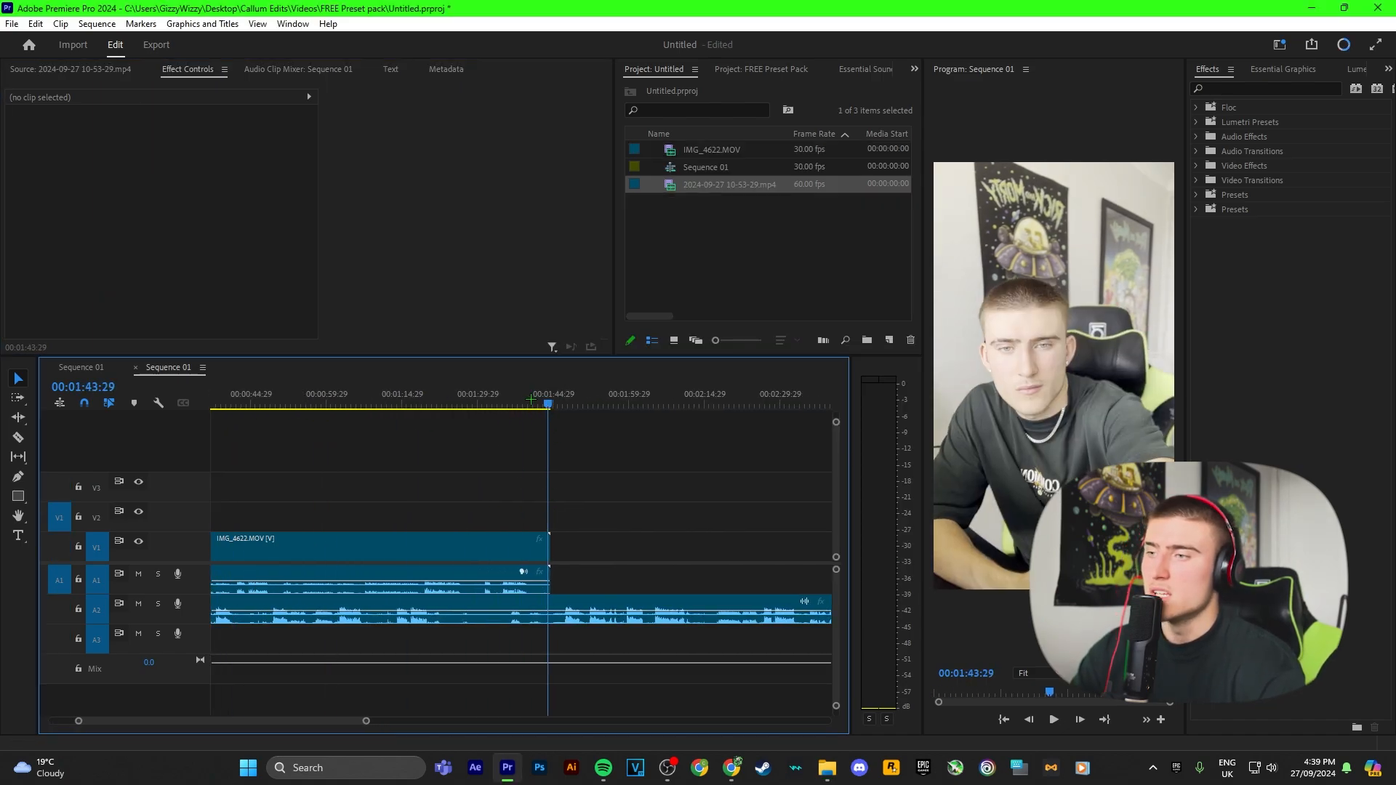
{"action": "scroll", "coordinate": [416, 559], "scroll_direction": "down", "scroll_amount": 2}
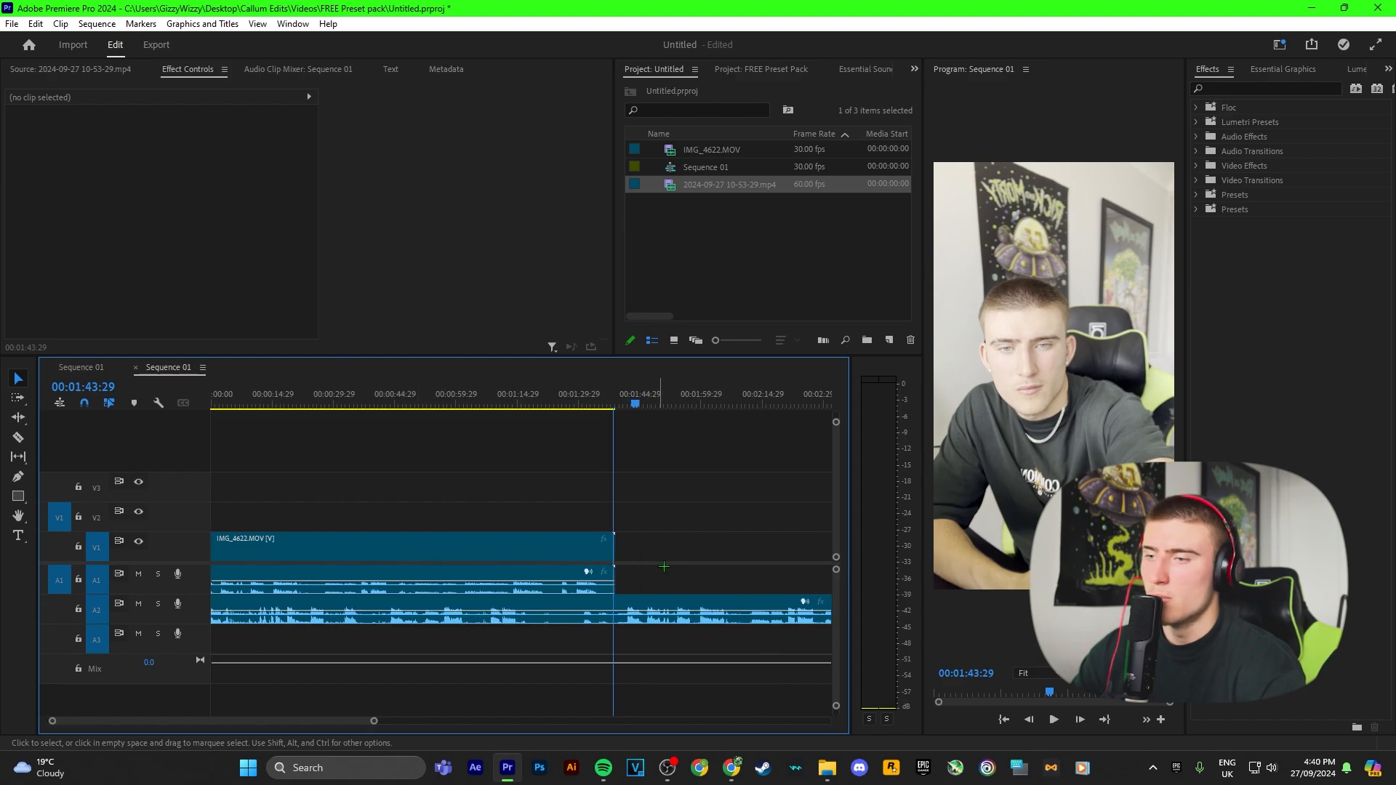
{"action": "key", "text": "c"}
{"action": "scroll", "coordinate": [396, 584], "scroll_direction": "up", "scroll_amount": 6}
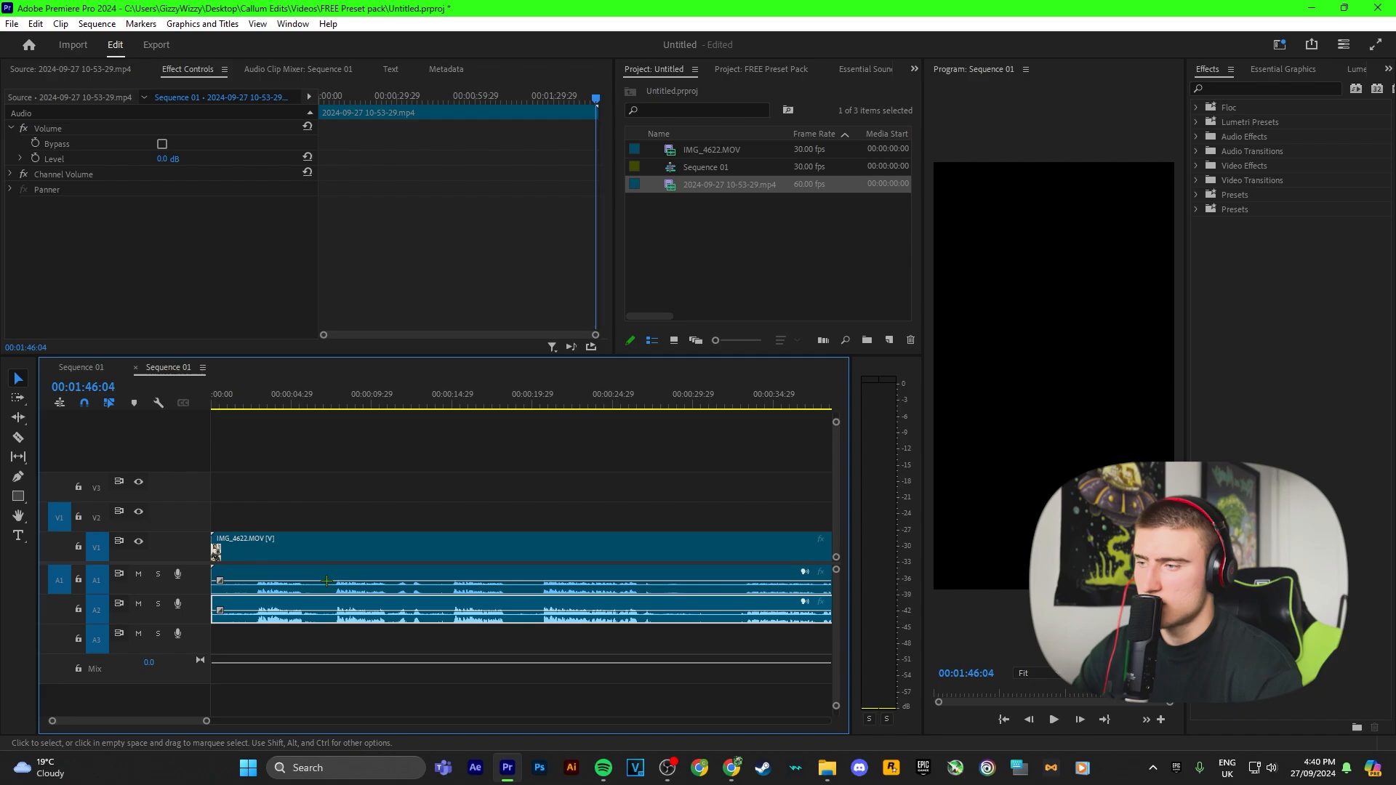
{"action": "left_click", "coordinate": [247, 463]}
{"action": "left_click", "coordinate": [239, 399]}
{"action": "key", "text": "space"}
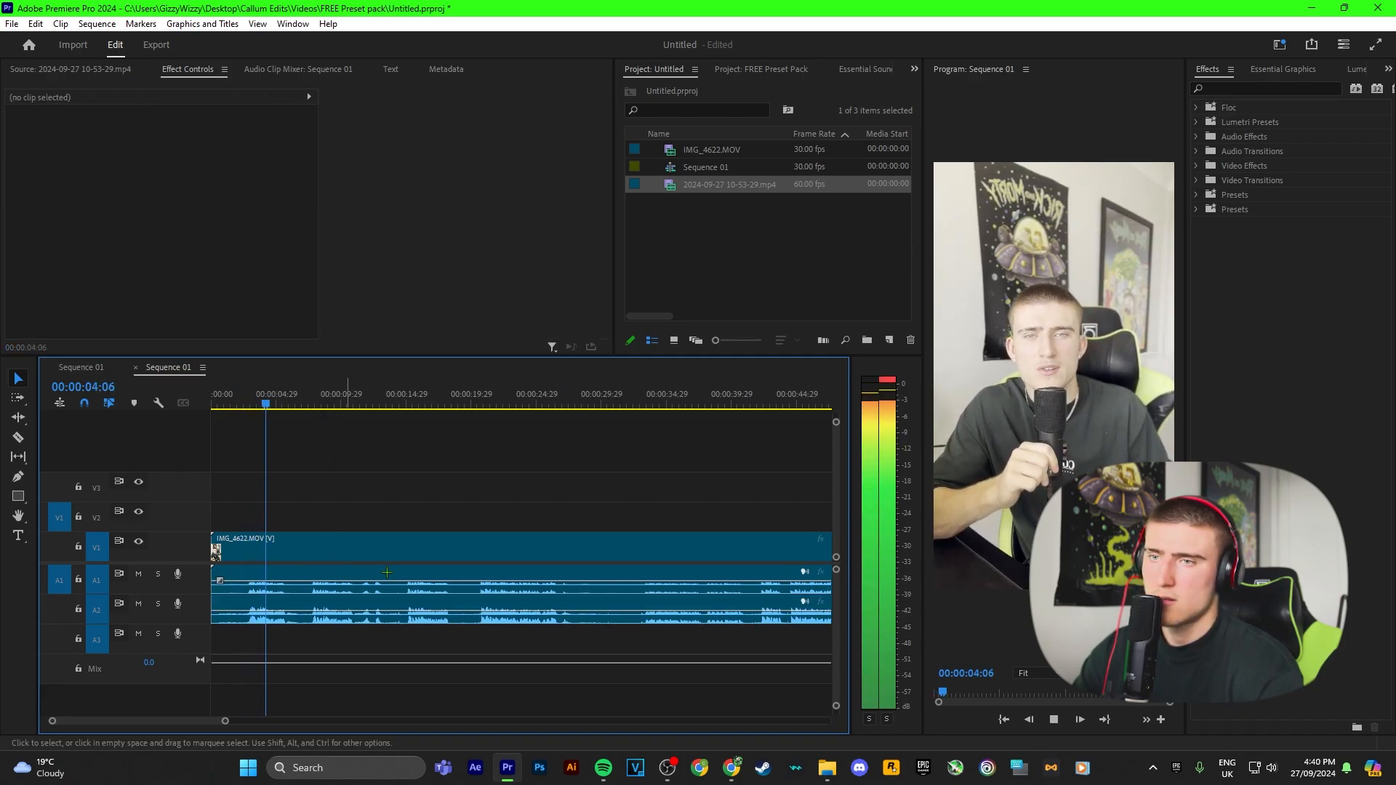
{"action": "scroll", "coordinate": [390, 574], "scroll_direction": "down", "scroll_amount": 1}
{"action": "scroll", "coordinate": [390, 574], "scroll_direction": "down", "scroll_amount": 4}
{"action": "key", "text": "space"}
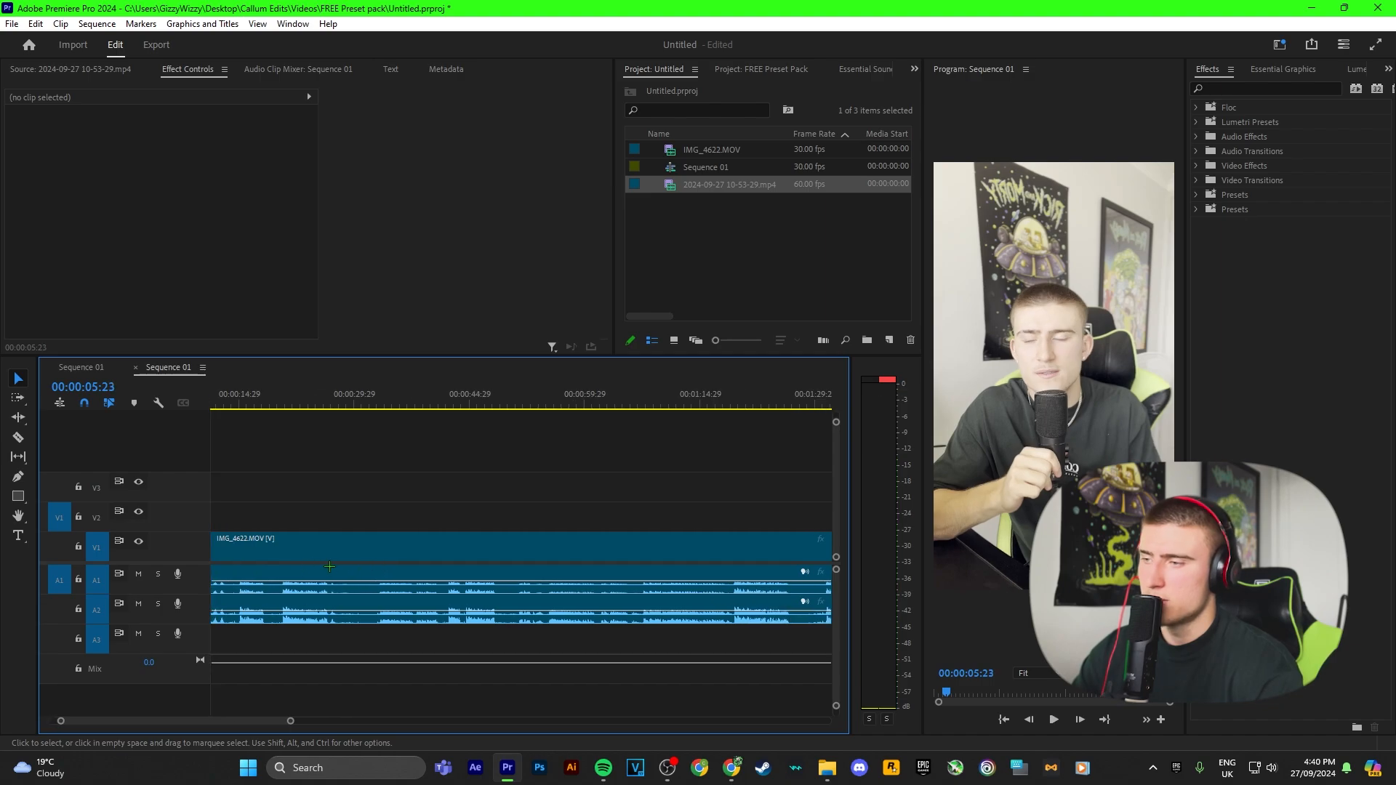
Step: Unlink the camera clip's audio from its video and delete it from track A1
{"action": "right_click", "coordinate": [493, 576]}
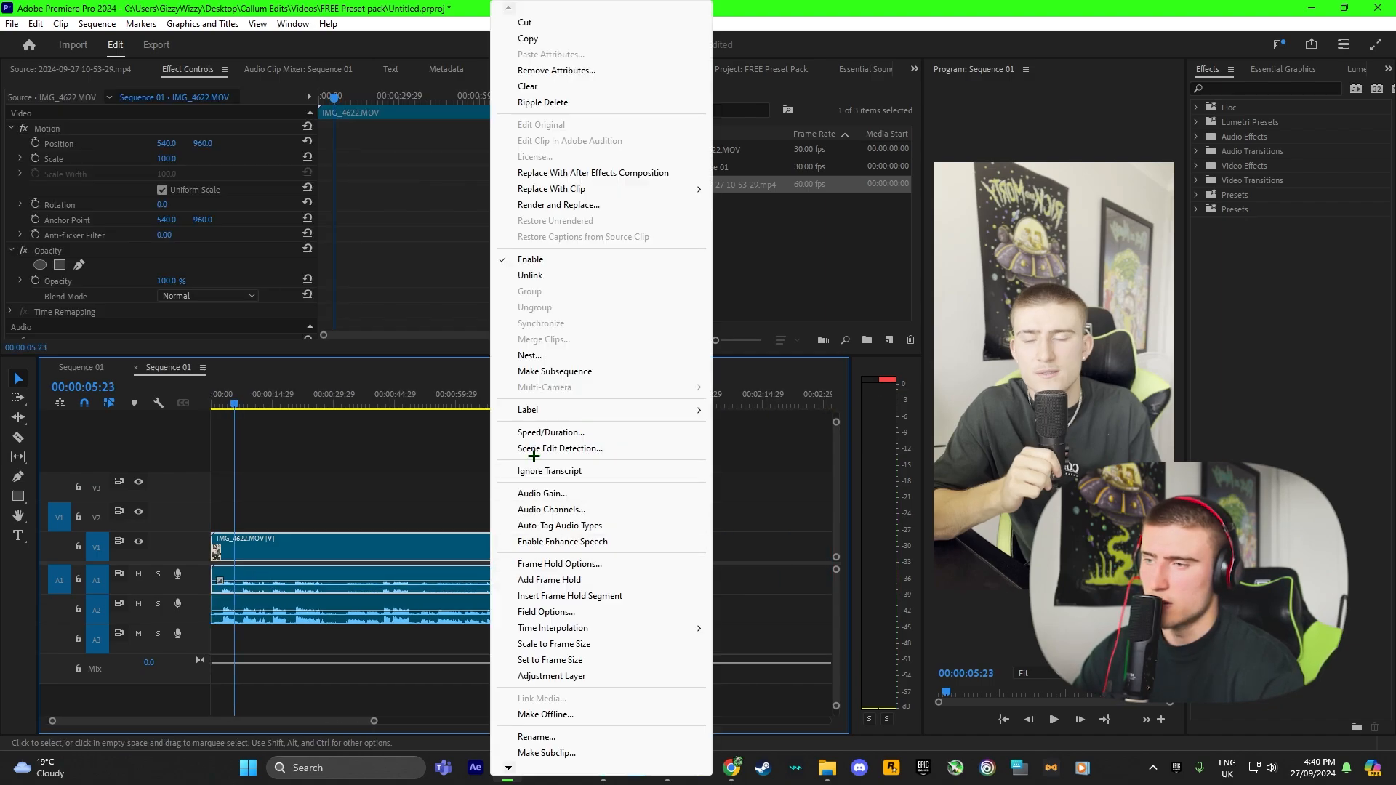
{"action": "left_click", "coordinate": [539, 275]}
{"action": "left_click", "coordinate": [501, 577]}
{"action": "key", "text": "Delete"}
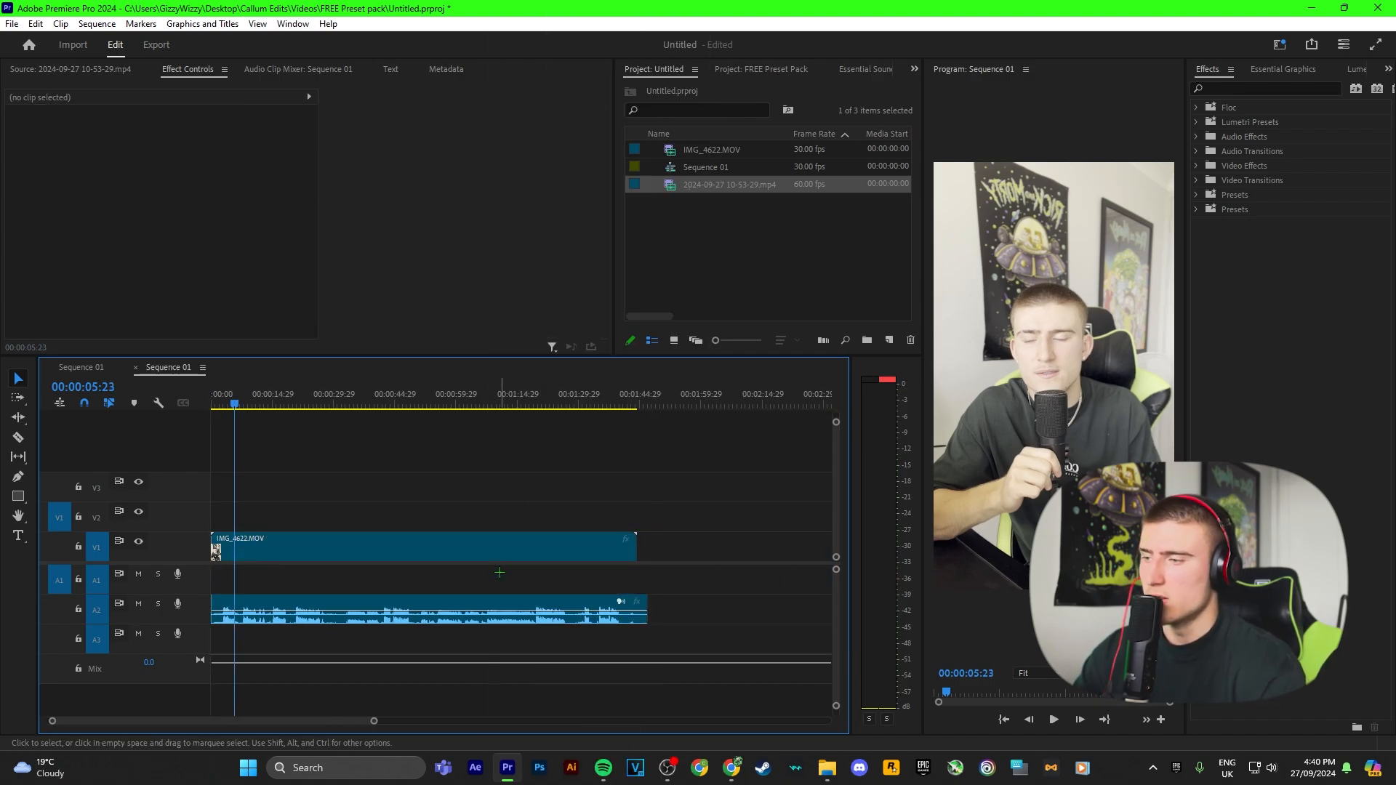
Step: Move the replacement audio up to track A1 and link it with the IMG_4622.MOV video clip
{"action": "left_click_drag", "start_coordinate": [384, 595], "coordinate": [384, 579]}
{"action": "left_click_drag", "start_coordinate": [294, 478], "coordinate": [379, 582]}
{"action": "right_click", "coordinate": [380, 582]}
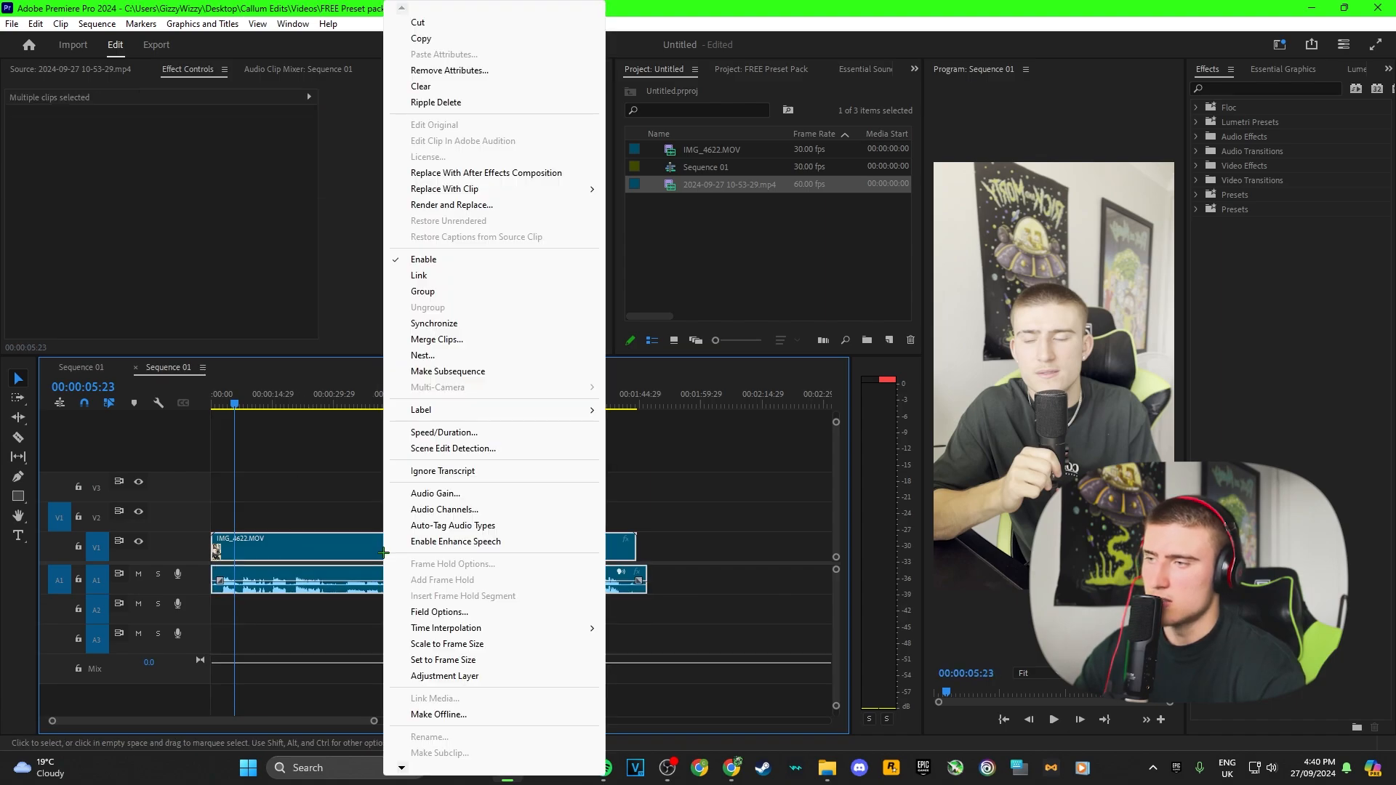
{"action": "left_click", "coordinate": [415, 277]}
Step: Play the sequence from the beginning to check the linked audio and video
{"action": "left_click_drag", "start_coordinate": [234, 404], "coordinate": [209, 405]}
{"action": "left_click", "coordinate": [319, 620]}
{"action": "key", "text": "space"}
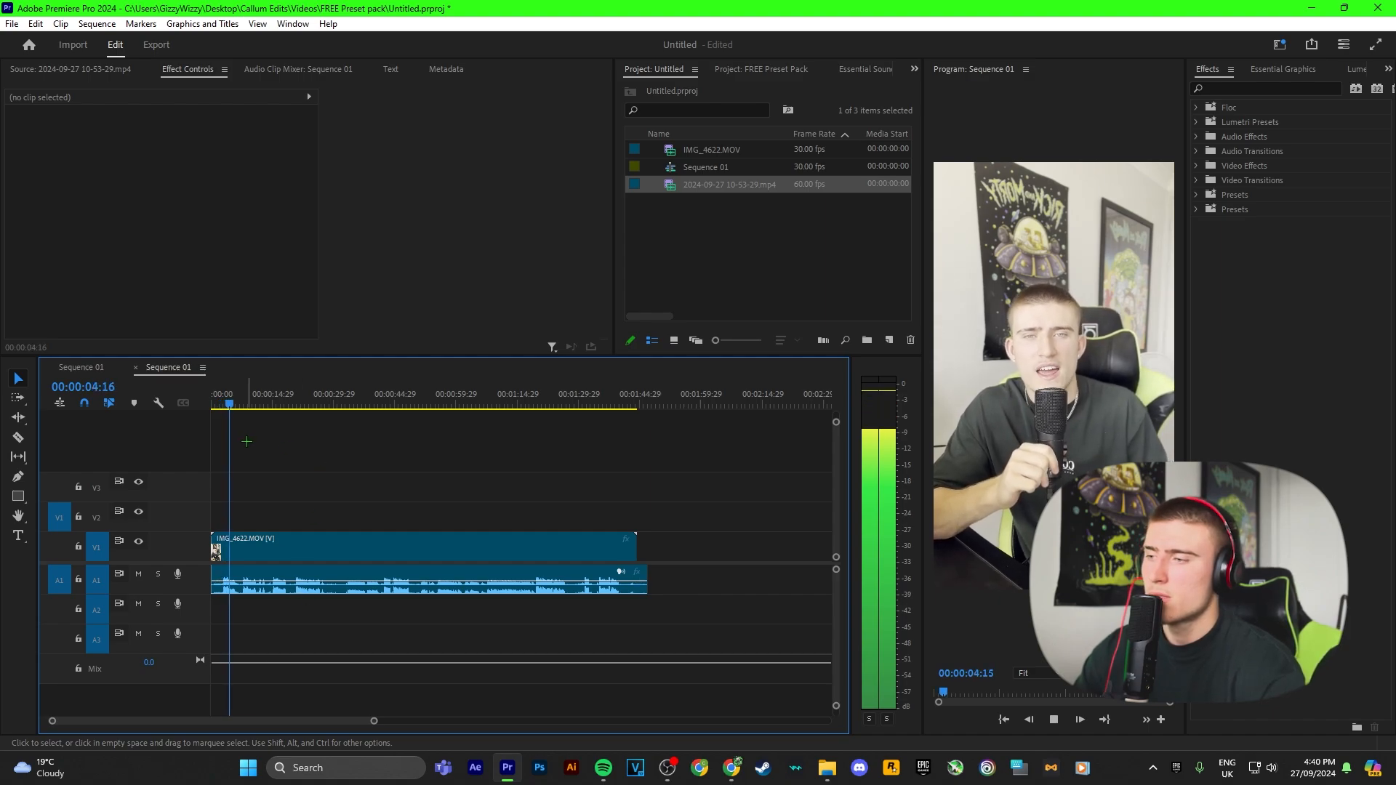
{"action": "key", "text": "space"}
Step: Set the sequence's working color space to Rec. 709 in Sequence Settings and accept the tone mapping change
{"action": "left_click", "coordinate": [288, 547]}
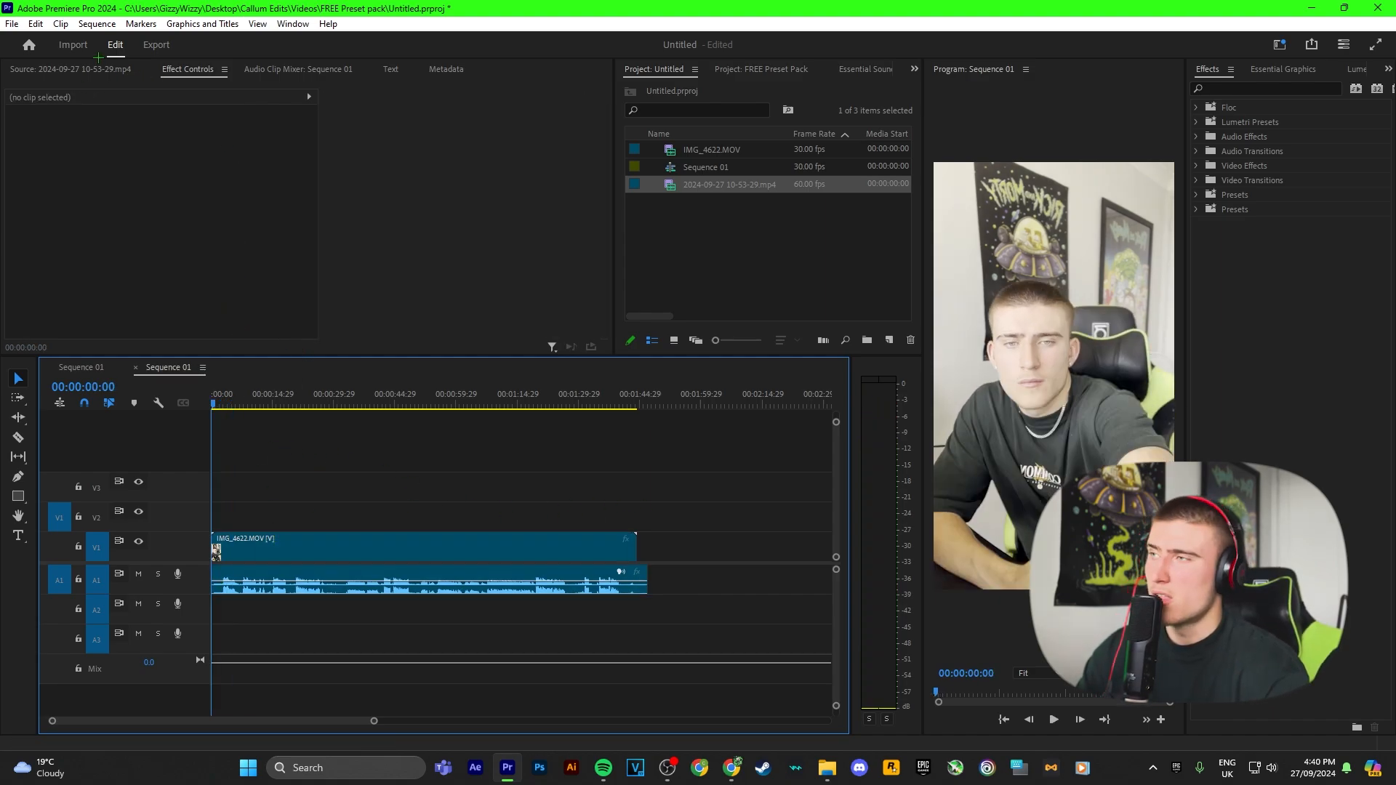
{"action": "left_click", "coordinate": [97, 24]}
{"action": "left_click", "coordinate": [116, 41]}
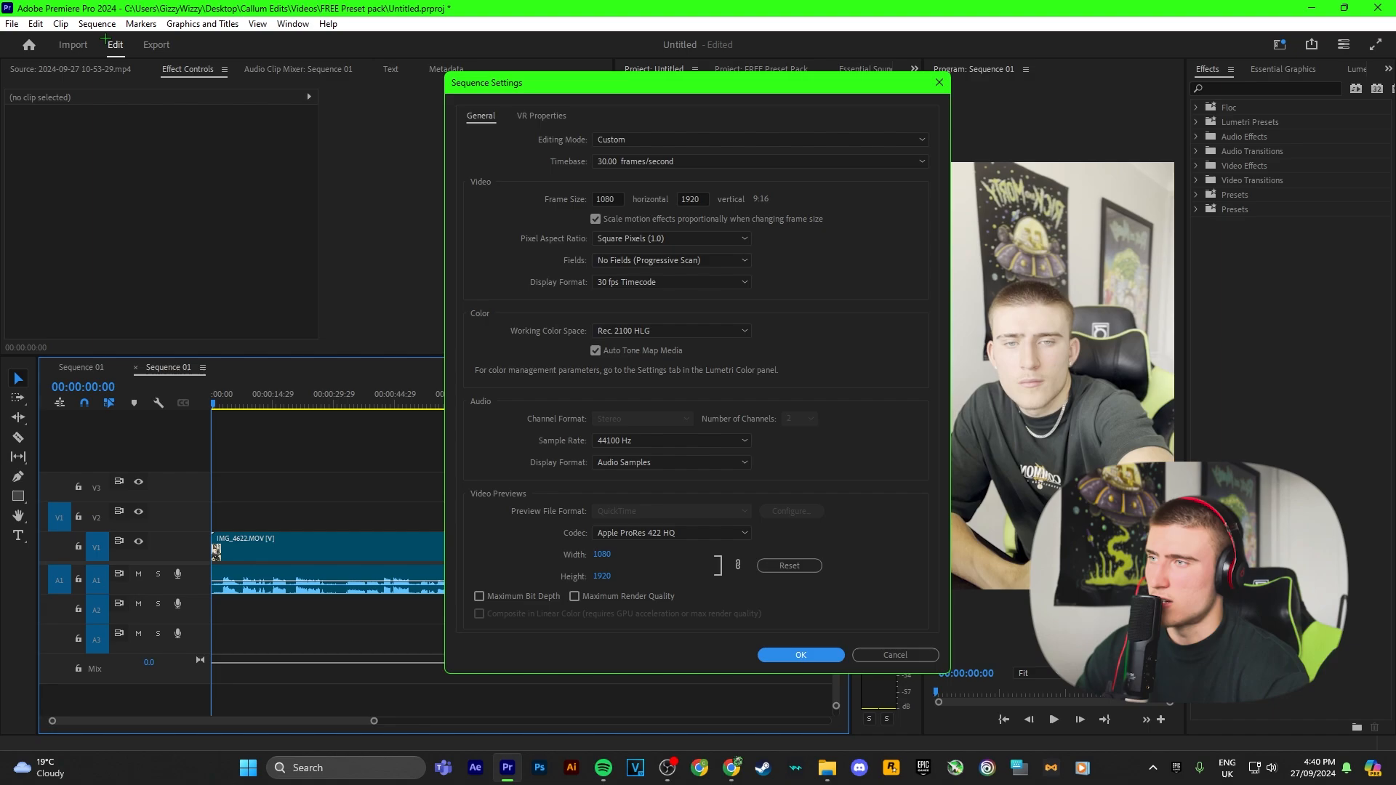
{"action": "left_click", "coordinate": [622, 198]}
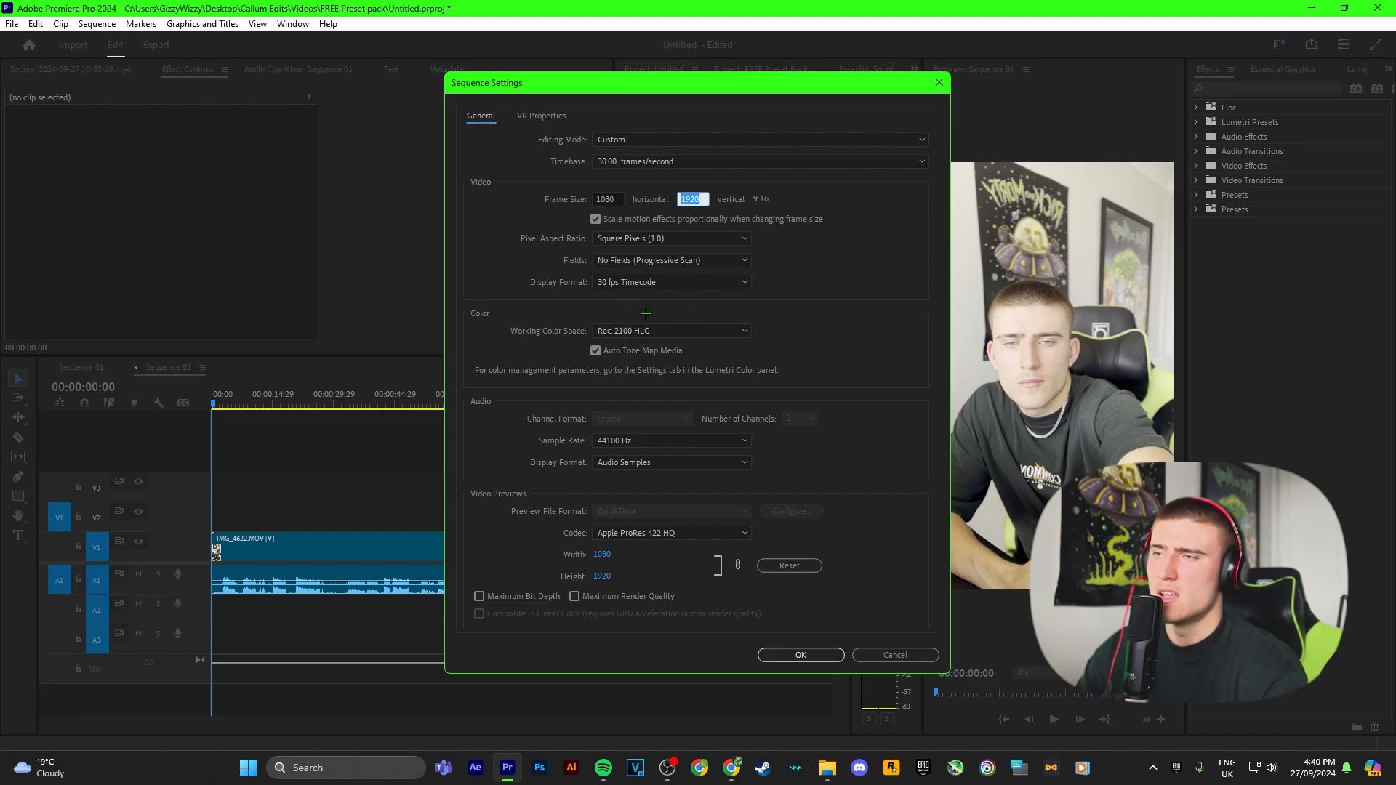
{"action": "left_click", "coordinate": [616, 331]}
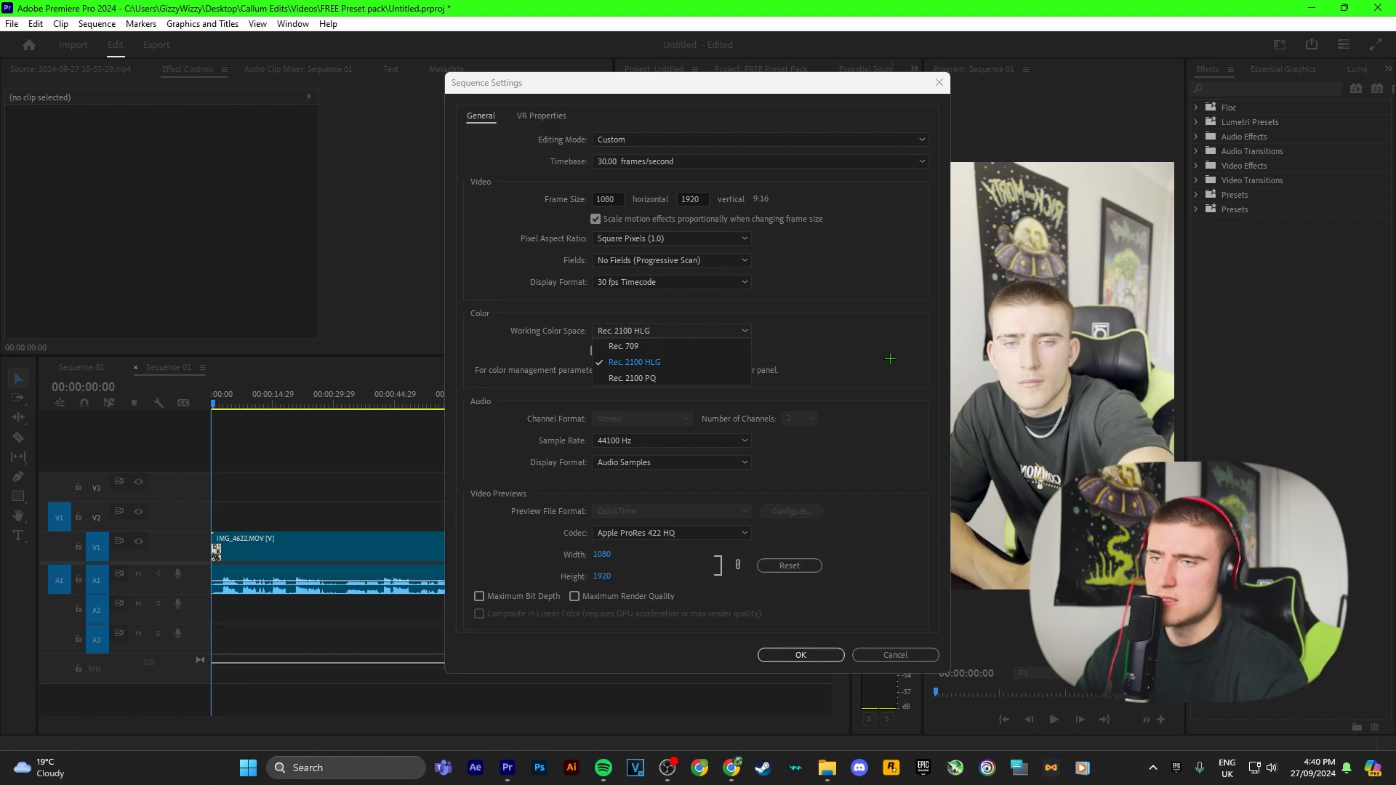
{"action": "left_click", "coordinate": [671, 345]}
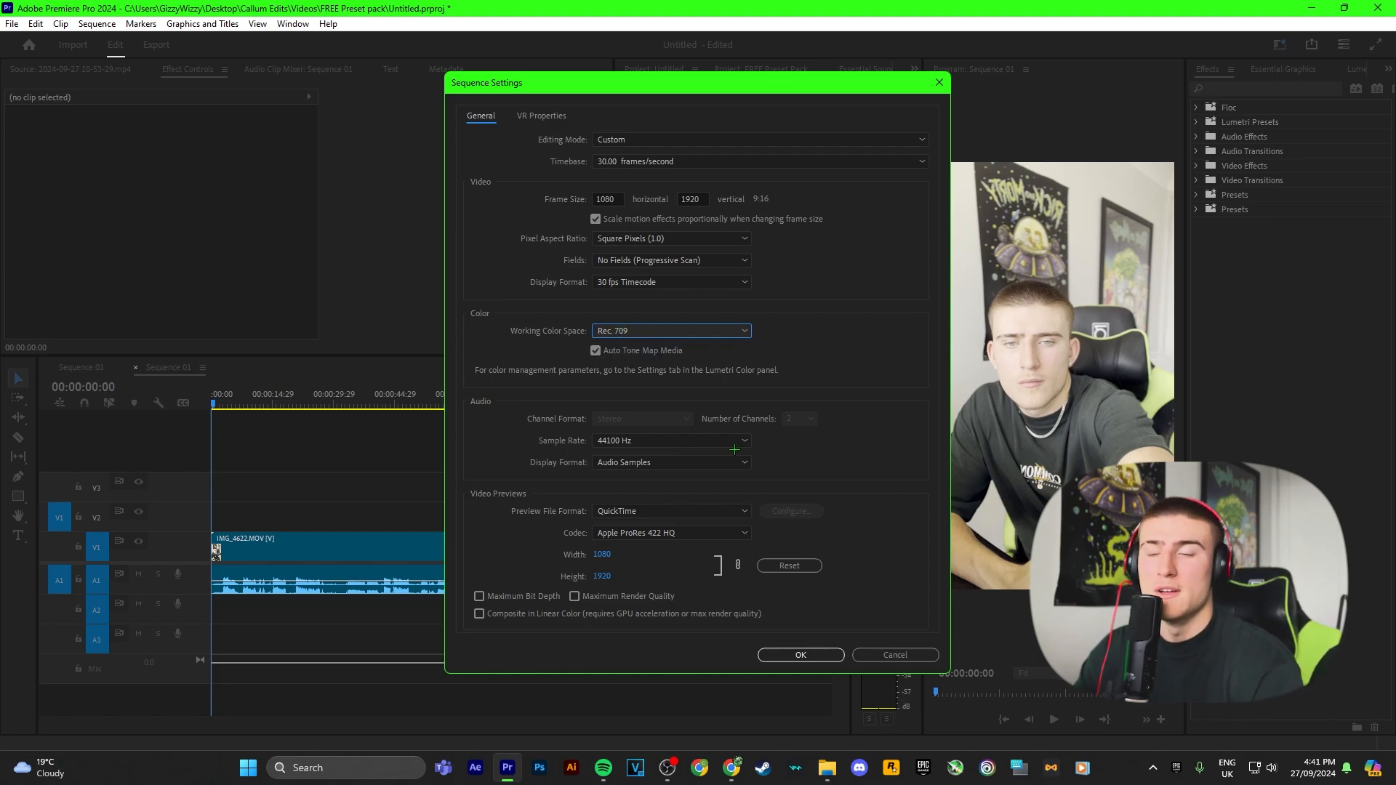
{"action": "left_click", "coordinate": [773, 651]}
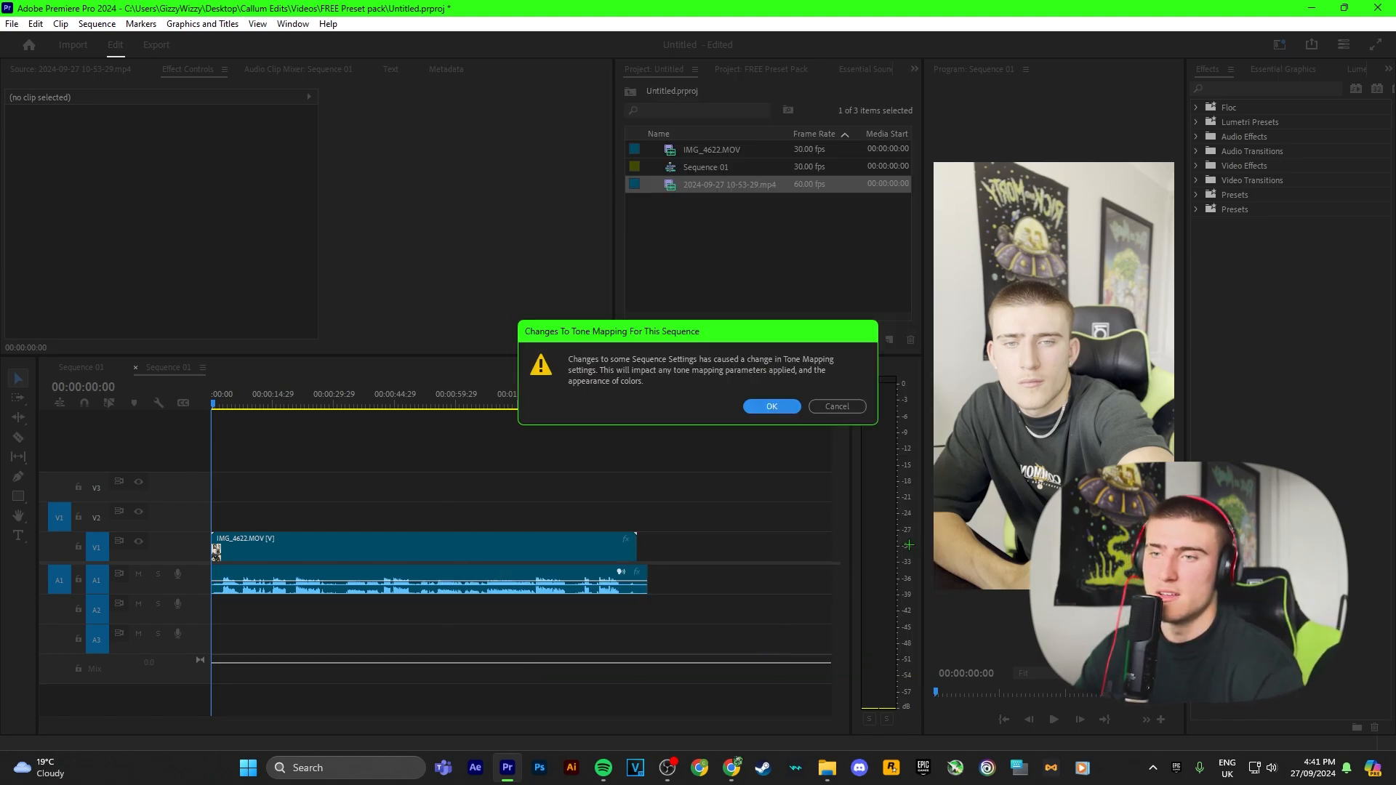
{"action": "left_click", "coordinate": [751, 406]}
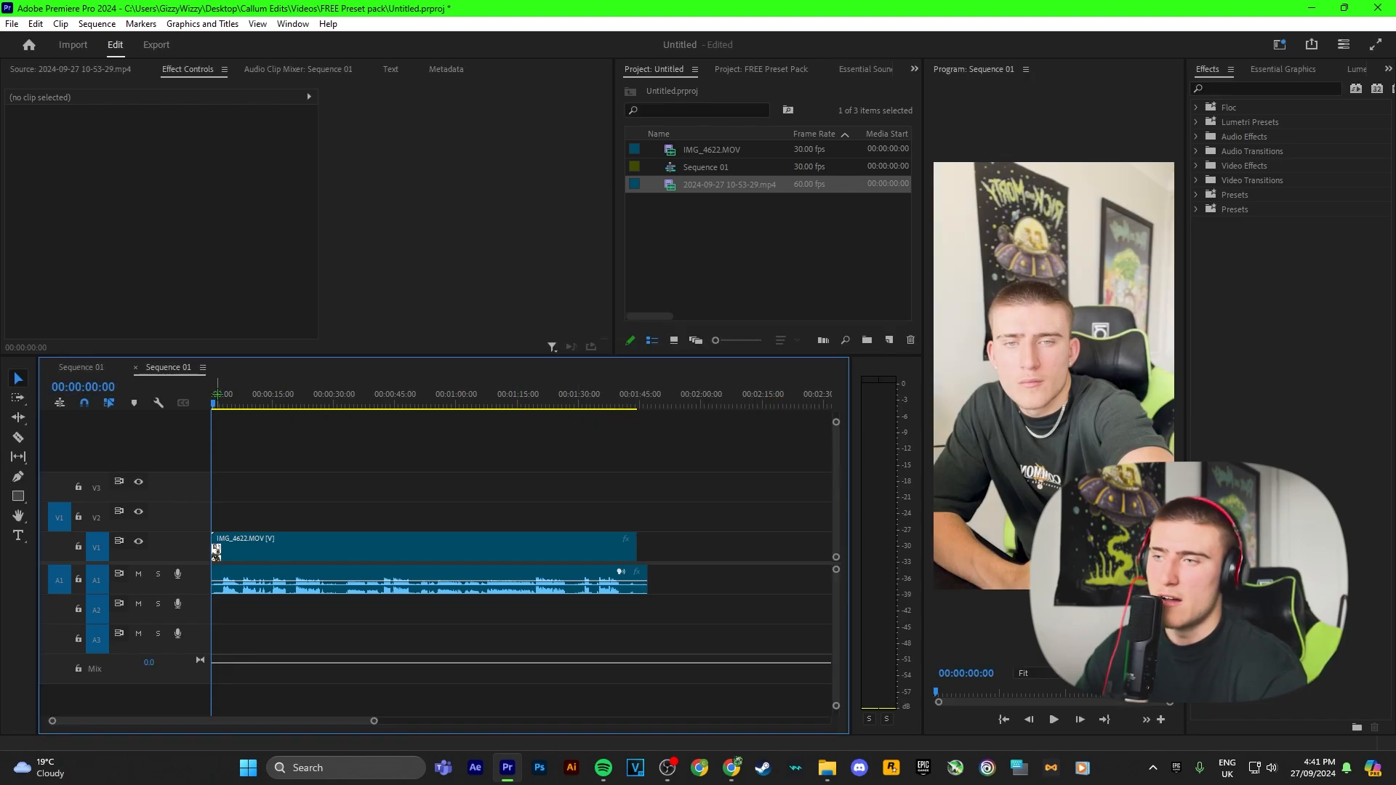
Step: Open Lumetri Color for the clip and toggle the effect off and on to compare the grade
{"action": "mouse_move", "coordinate": [217, 395]}
{"action": "left_mouse_down"}
{"action": "mouse_move", "coordinate": [250, 395]}
{"action": "mouse_move", "coordinate": [208, 396]}
{"action": "left_mouse_up"}
{"action": "left_click", "coordinate": [284, 543]}
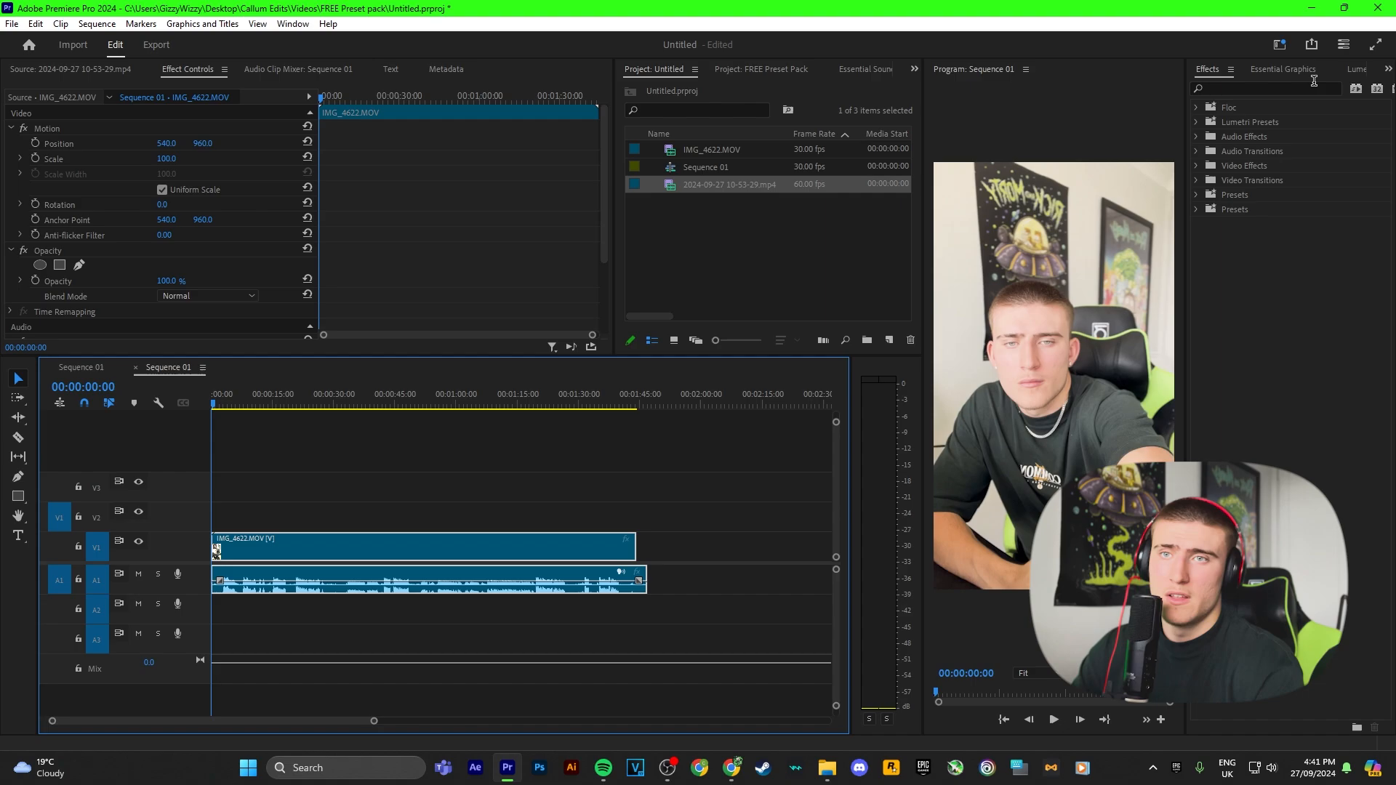
{"action": "left_click", "coordinate": [1355, 69]}
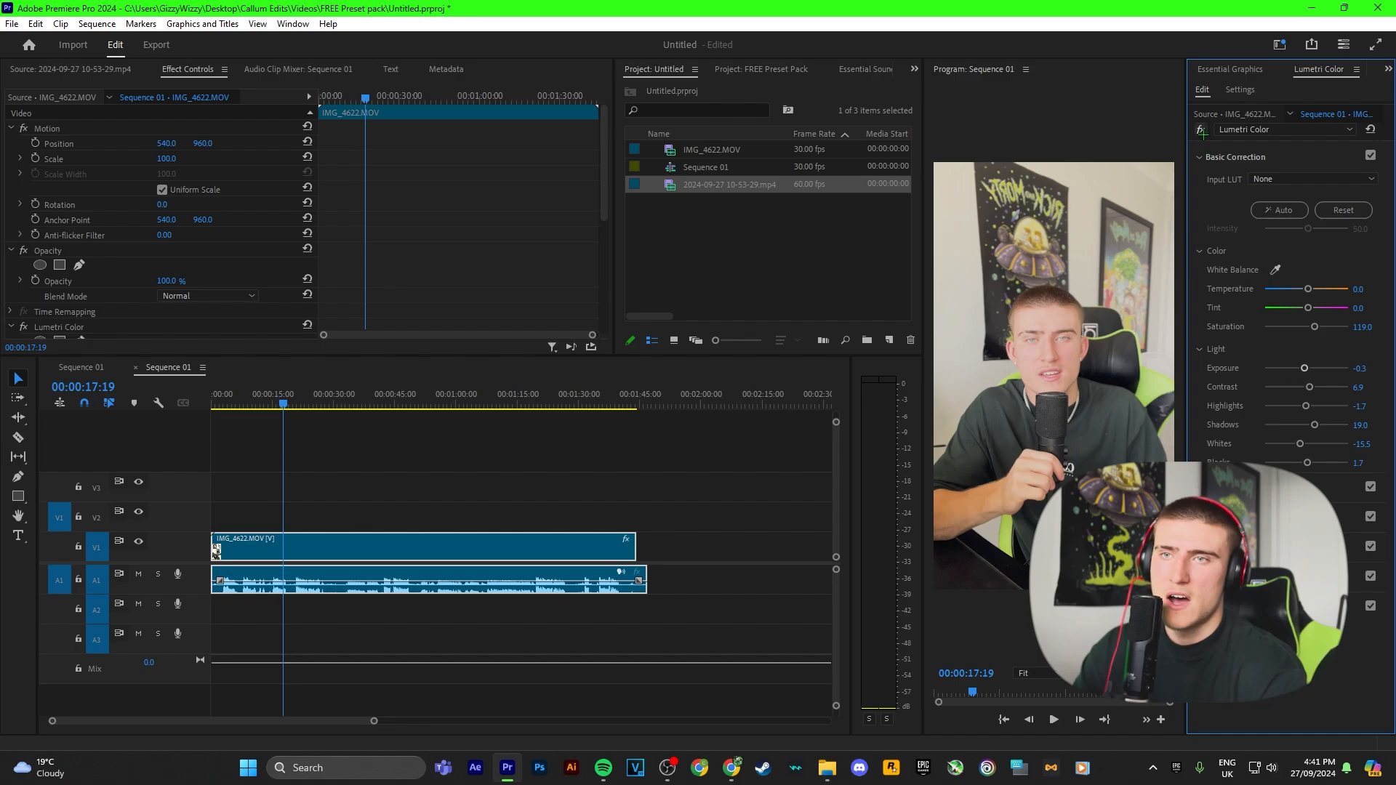
{"action": "left_click", "coordinate": [1201, 131]}
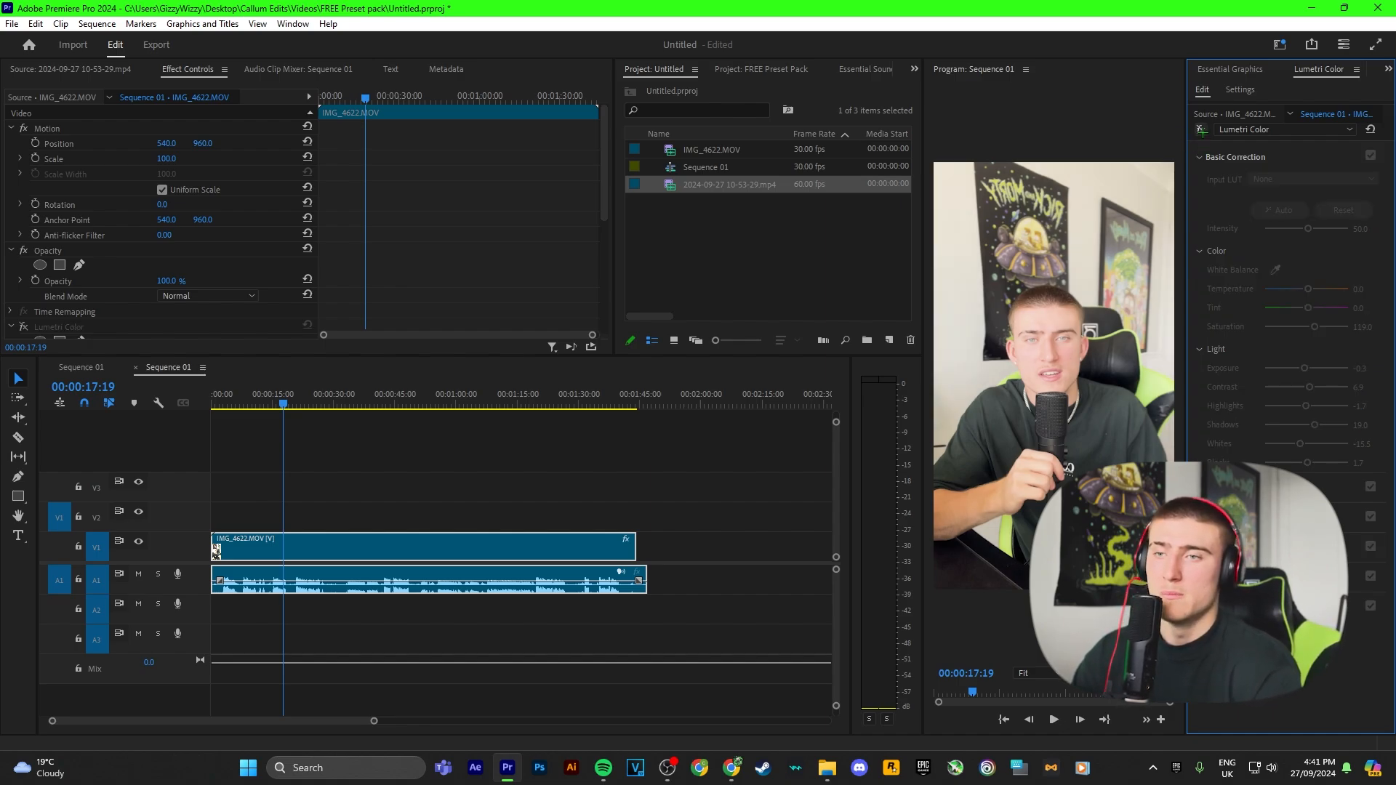
{"action": "left_click", "coordinate": [1201, 130]}
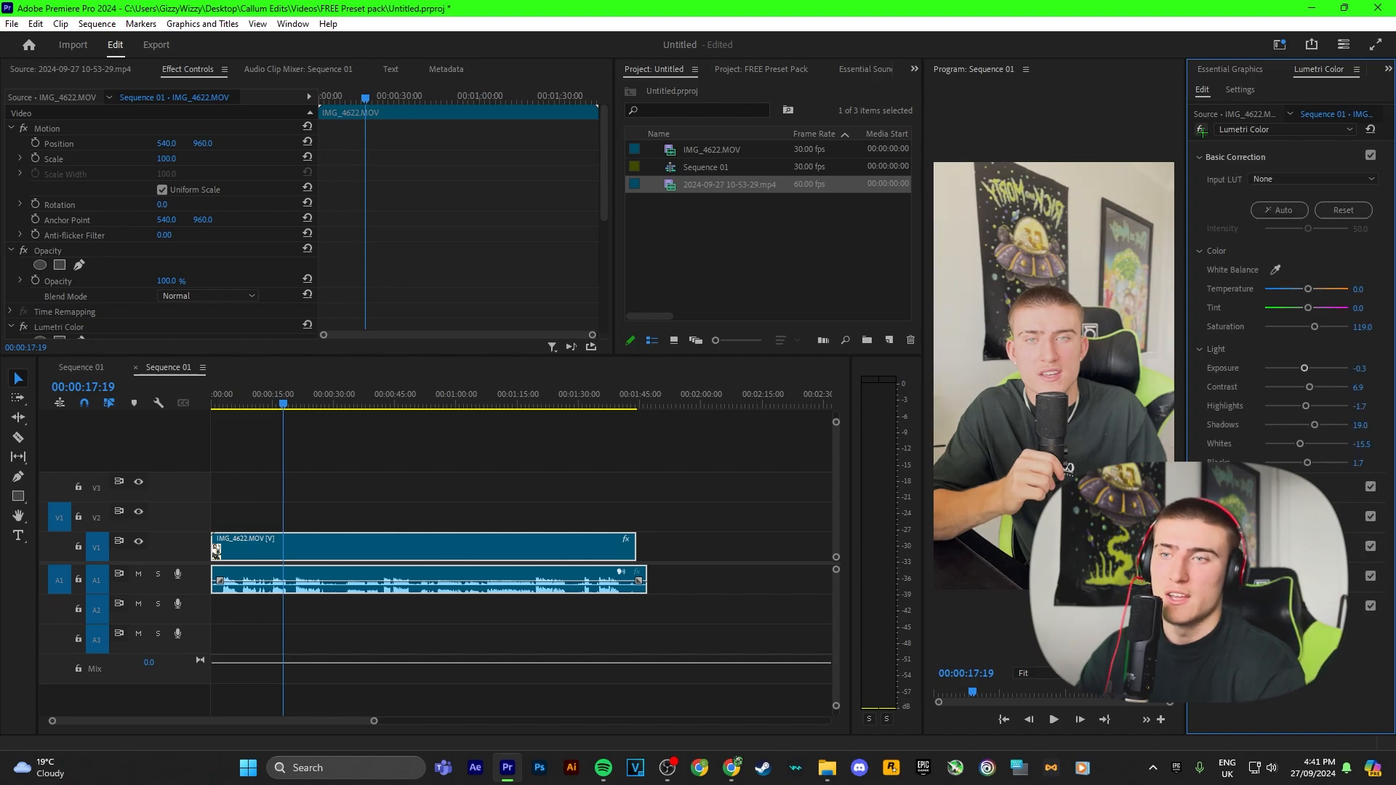
{"action": "left_click_drag", "start_coordinate": [284, 403], "coordinate": [208, 402]}
{"action": "left_click", "coordinate": [284, 398]}
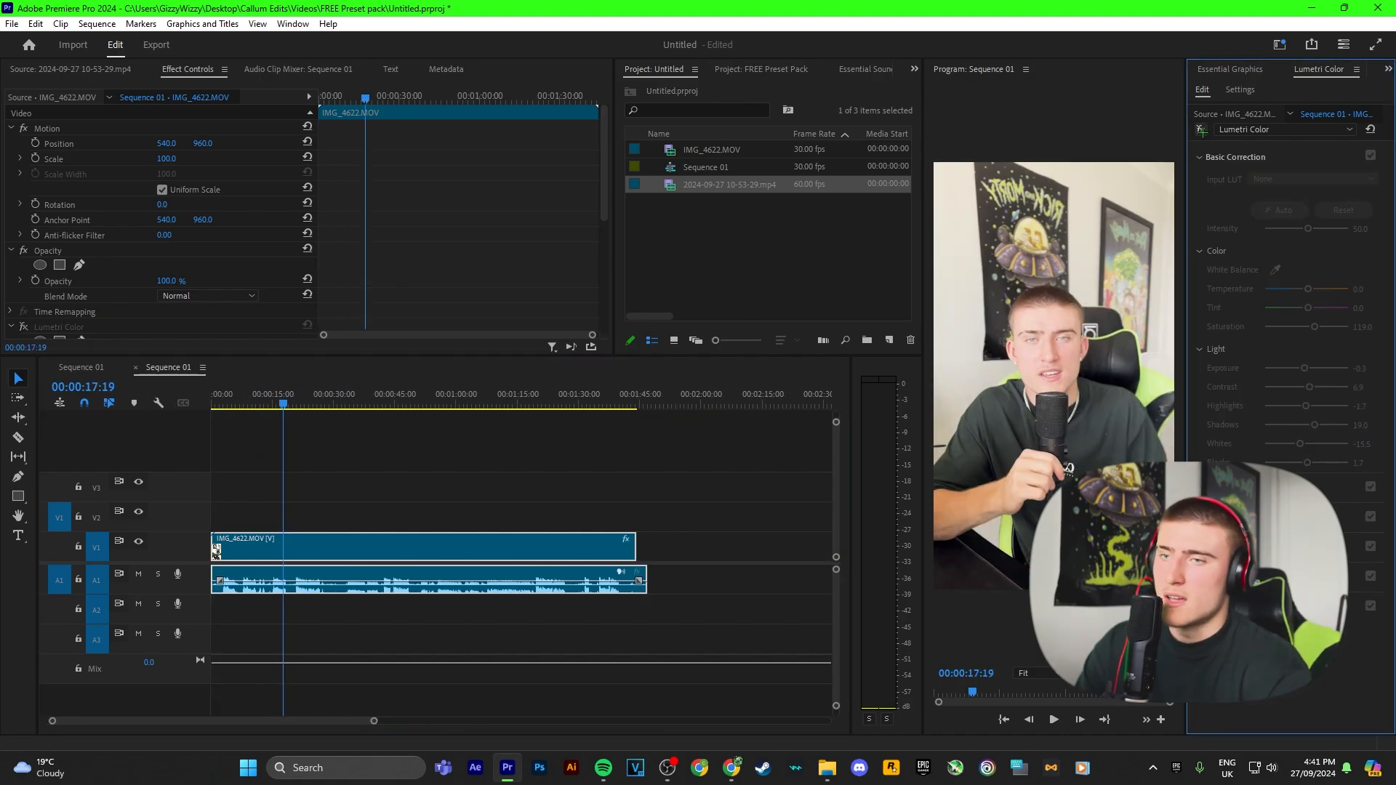
{"action": "left_click", "coordinate": [1201, 130]}
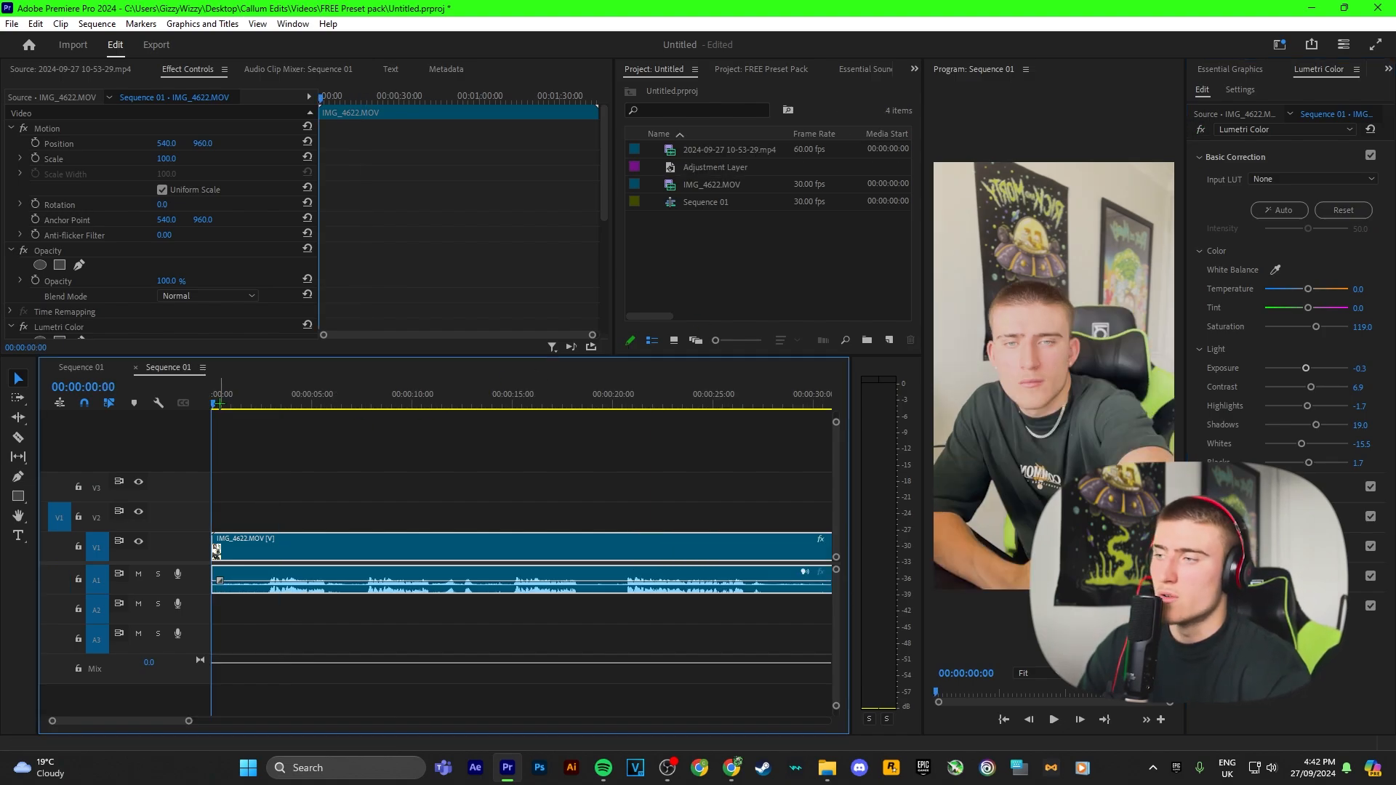
Step: Cut away the opening section of the clip with the Razor tool and delete the gap so it starts at zero
{"action": "left_click_drag", "start_coordinate": [218, 403], "coordinate": [359, 427]}
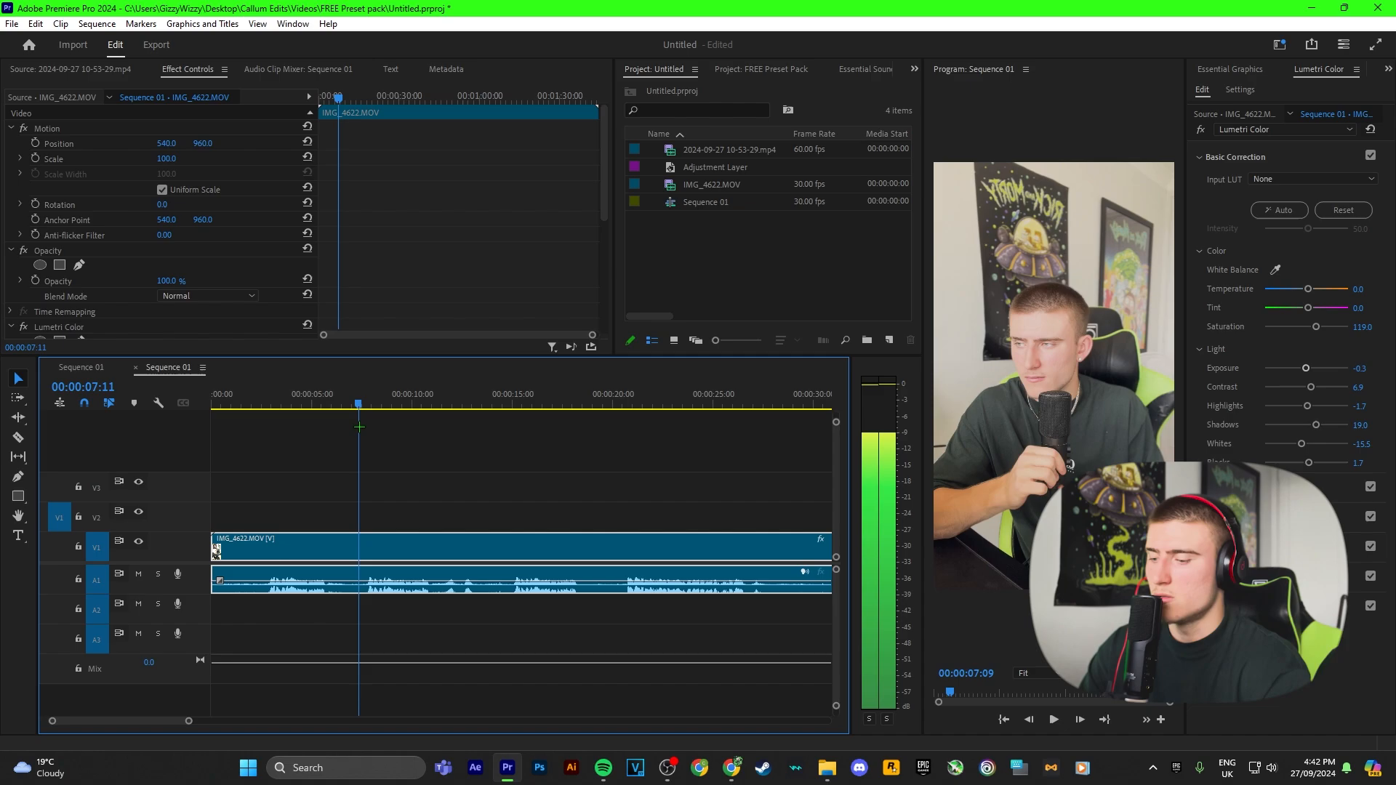
{"action": "key", "text": "c"}
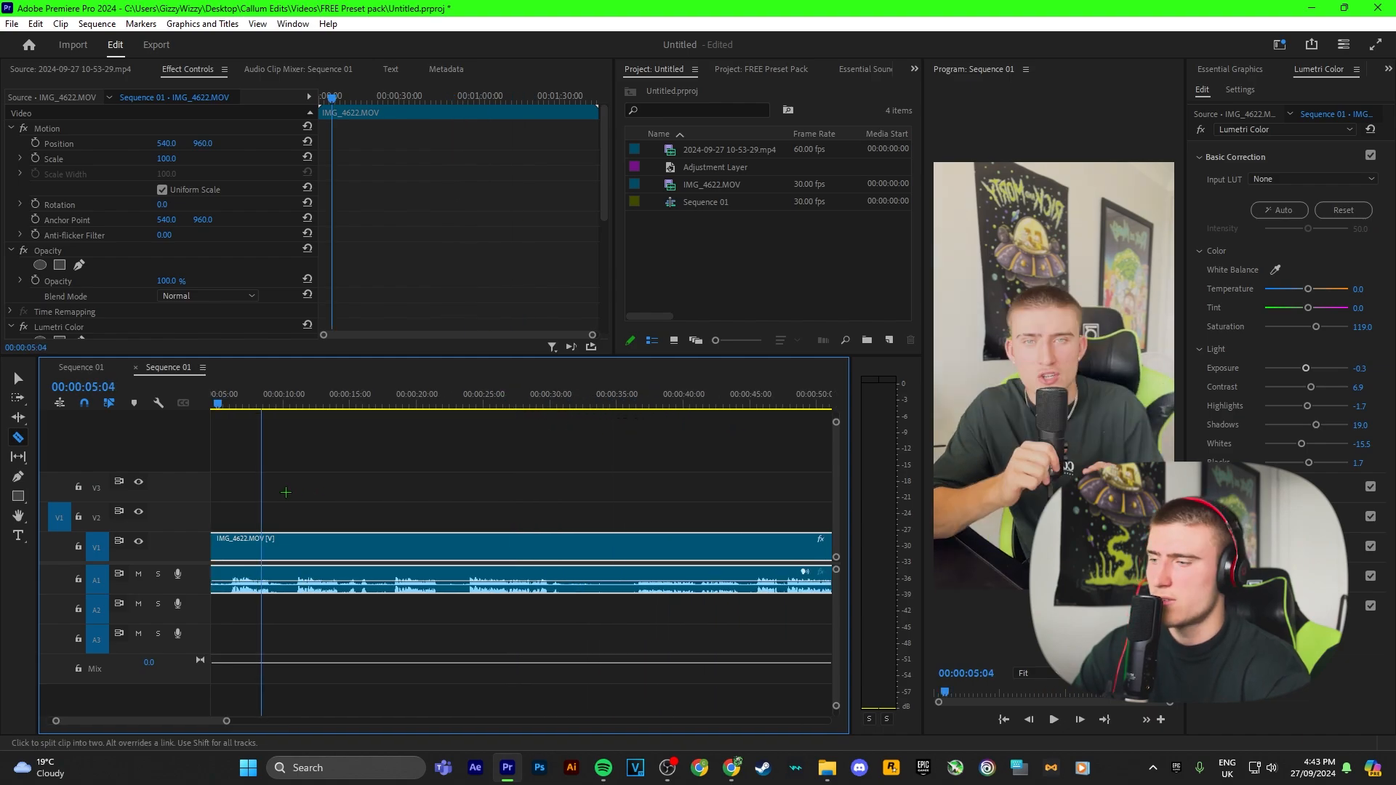
{"action": "scroll", "coordinate": [286, 492], "scroll_direction": "up", "scroll_amount": 2}
{"action": "scroll", "coordinate": [291, 490], "scroll_direction": "up", "scroll_amount": 2}
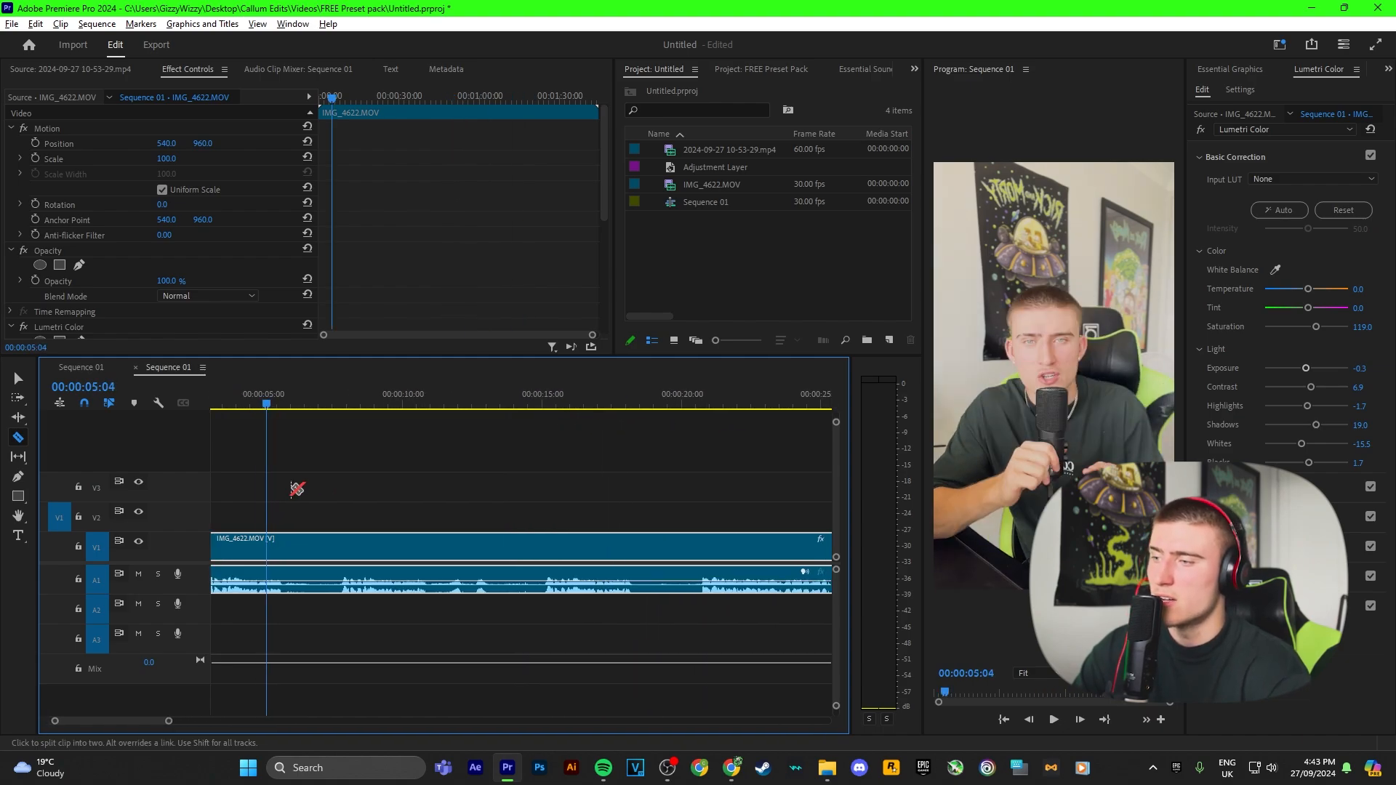
{"action": "scroll", "coordinate": [291, 487], "scroll_direction": "up", "scroll_amount": 2}
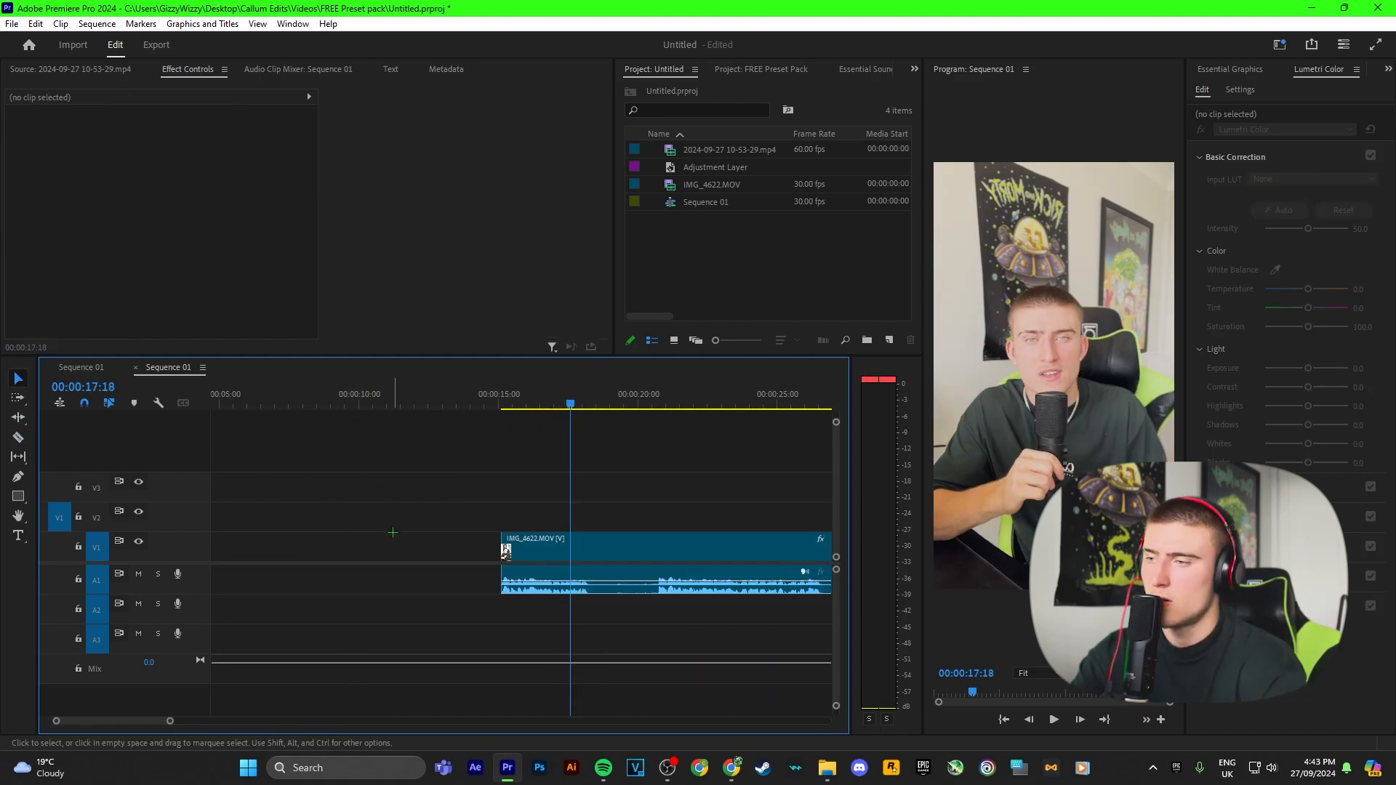
{"action": "left_click", "coordinate": [393, 541]}
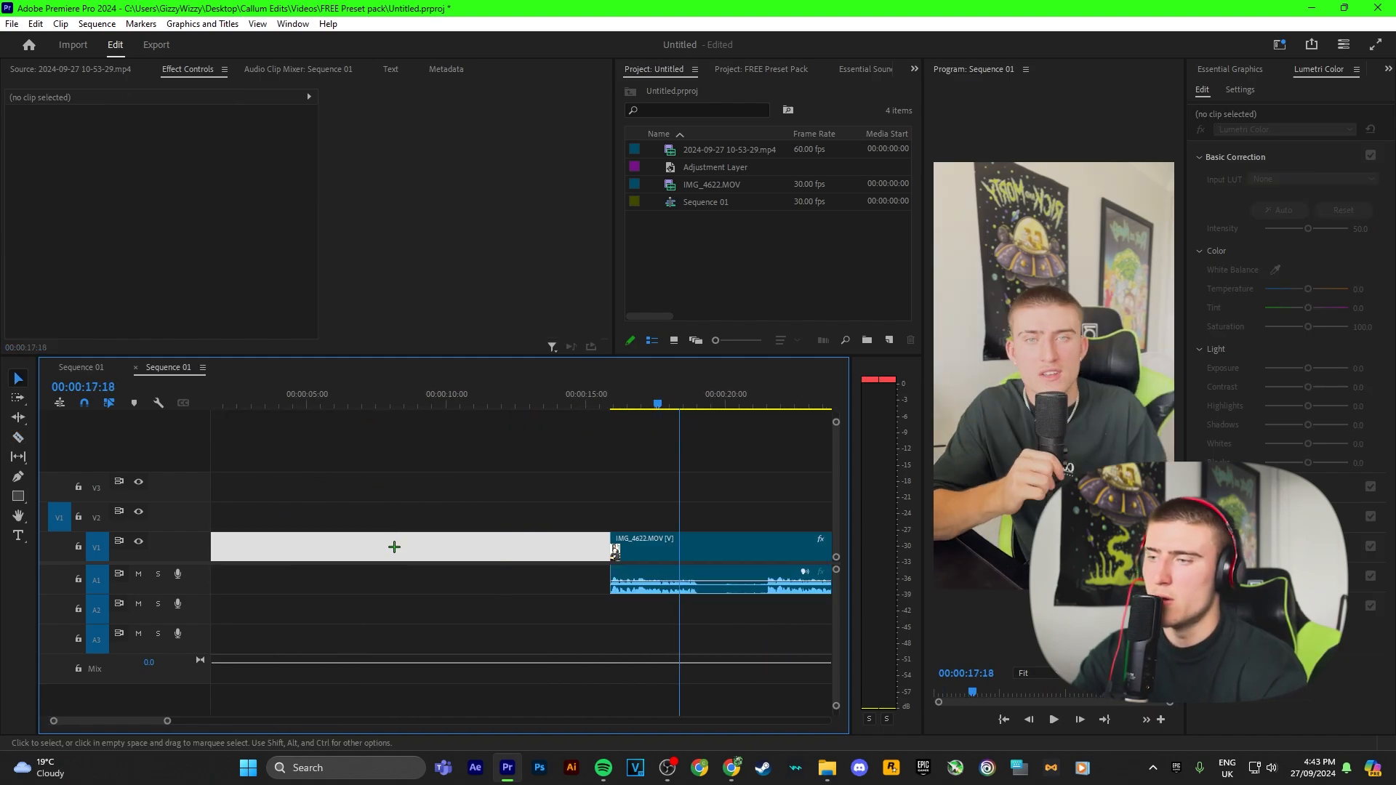
{"action": "scroll", "coordinate": [462, 538], "scroll_direction": "down", "scroll_amount": 2}
{"action": "scroll", "coordinate": [462, 539], "scroll_direction": "down", "scroll_amount": 1}
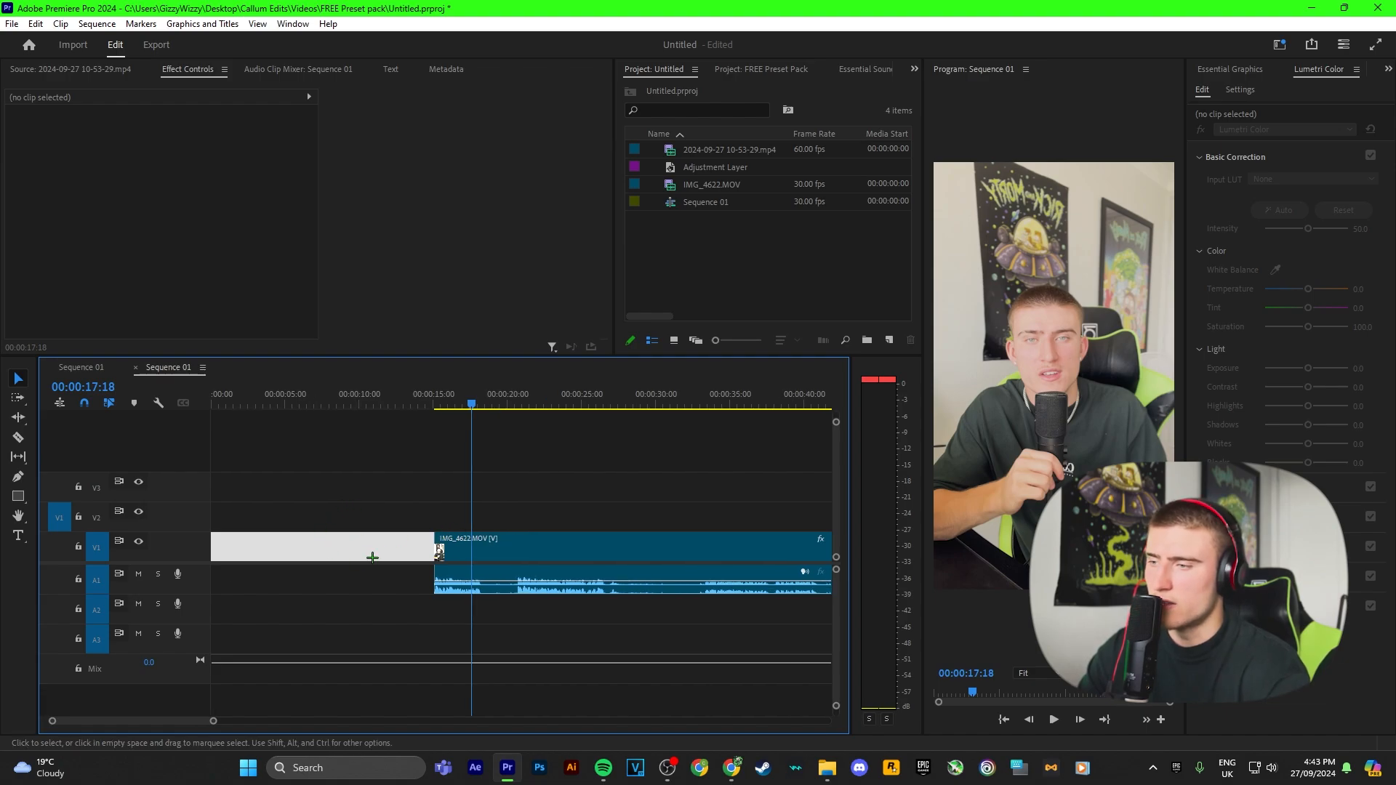
{"action": "left_click", "coordinate": [319, 532]}
{"action": "key", "text": "Delete"}
{"action": "key", "text": "Home"}
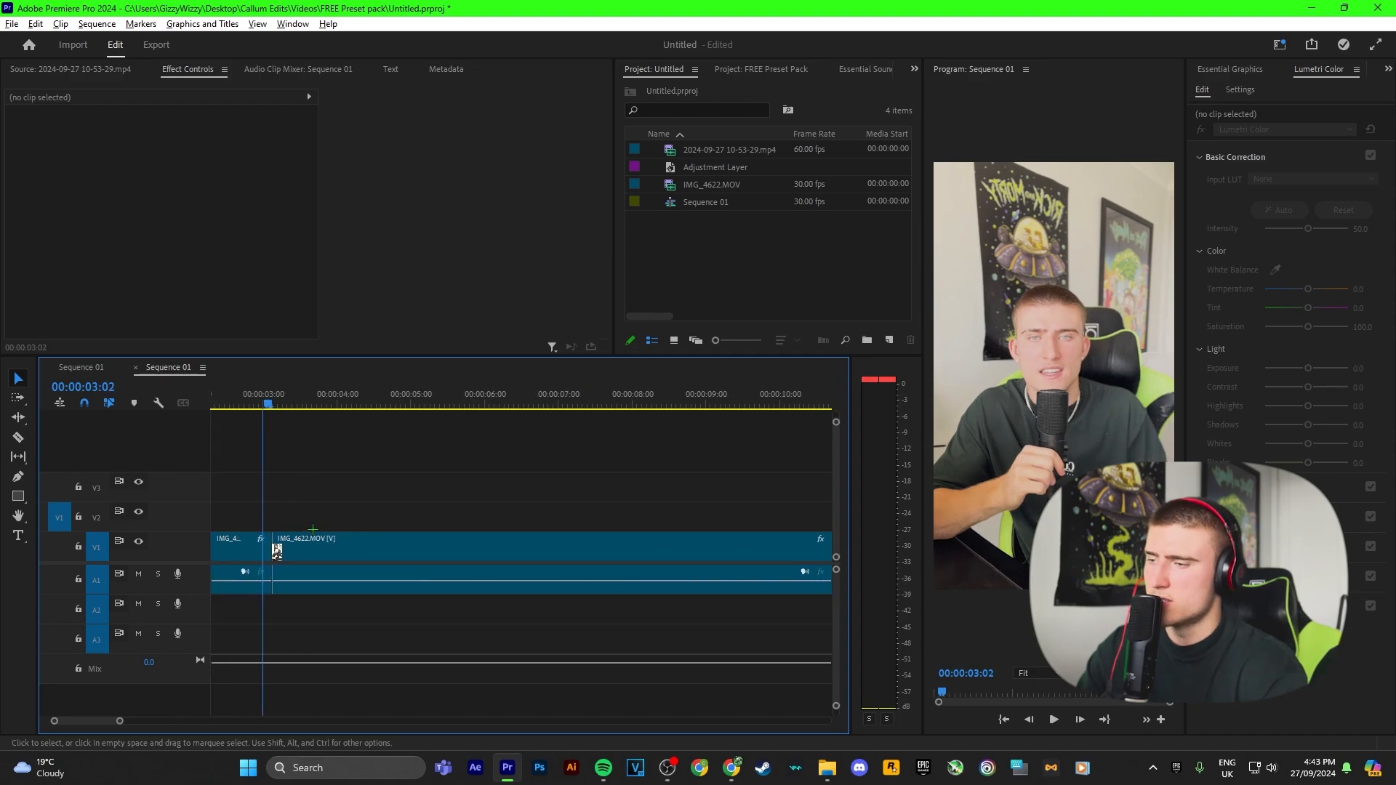
Step: Cut out a short segment just before the 3-second mark and ripple delete it
{"action": "scroll", "coordinate": [291, 521], "scroll_direction": "up", "scroll_amount": 5}
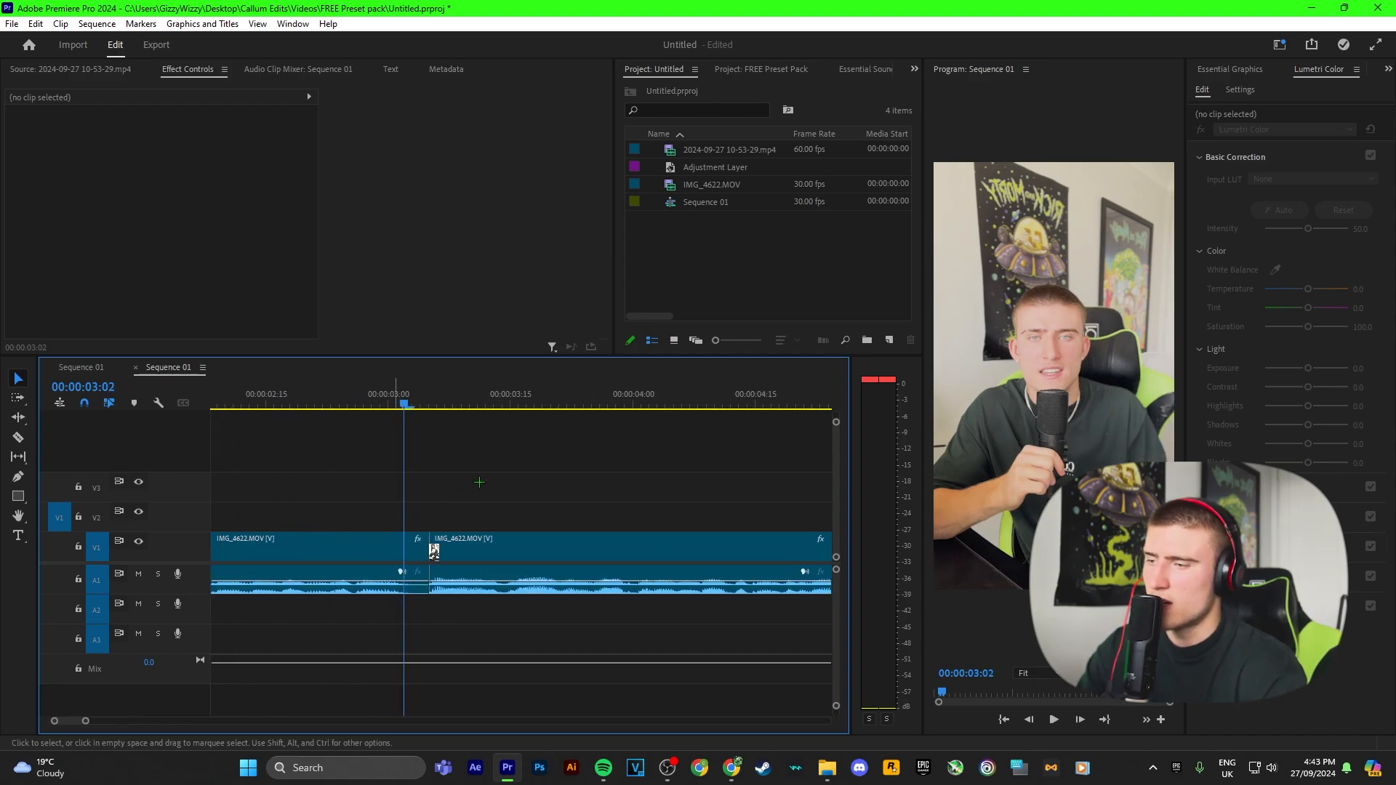
{"action": "left_click_drag", "start_coordinate": [371, 394], "coordinate": [362, 393]}
{"action": "key", "text": "c"}
{"action": "key", "text": "v"}
{"action": "left_click", "coordinate": [416, 550]}
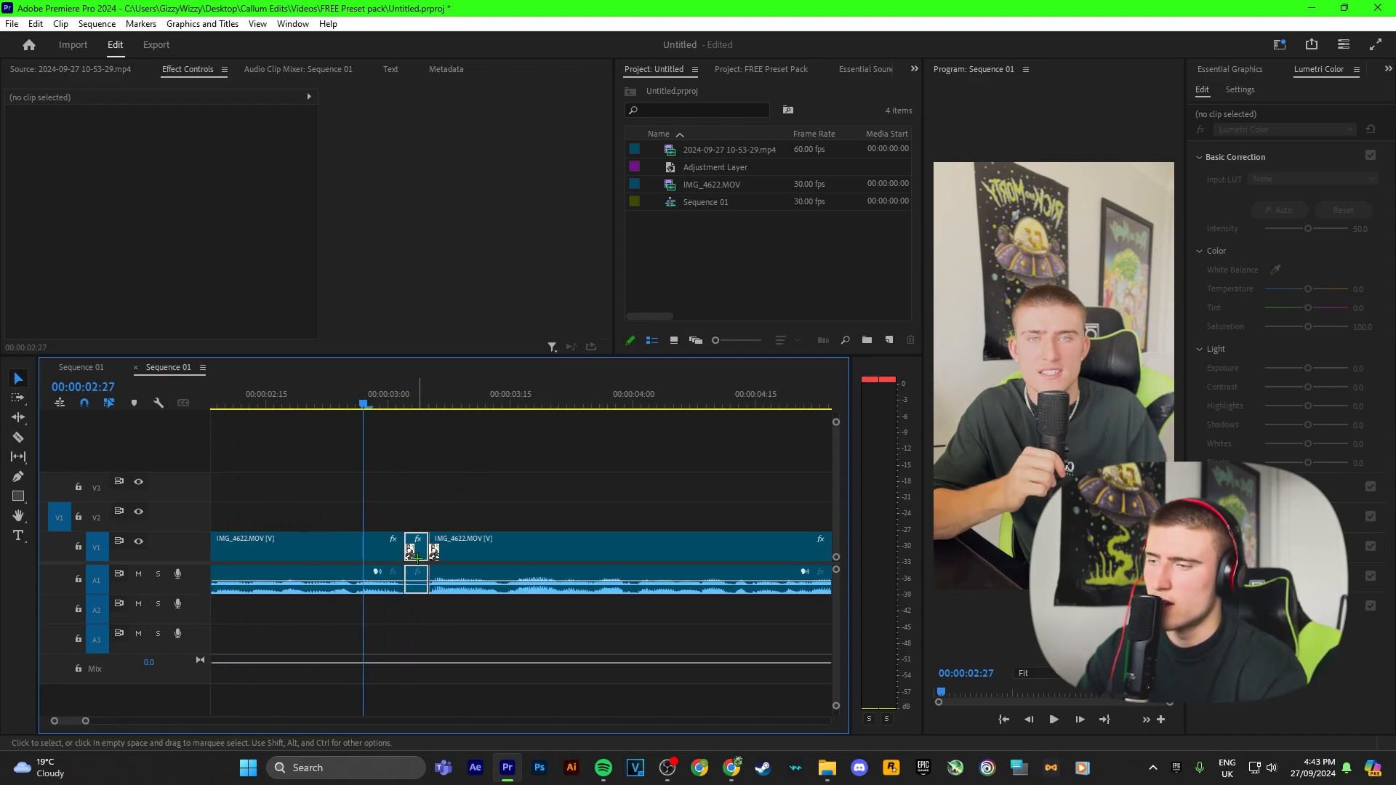
{"action": "key", "text": "shift+Delete"}
Step: Step the playhead back a few frames and review the edits near the start of the sequence
{"action": "key", "text": "Left"}
{"action": "key", "text": "Left"}
{"action": "key", "text": "Left"}
{"action": "key", "text": "Left"}
{"action": "key", "text": "Left"}
{"action": "key", "text": "Left"}
{"action": "key", "text": "Left"}
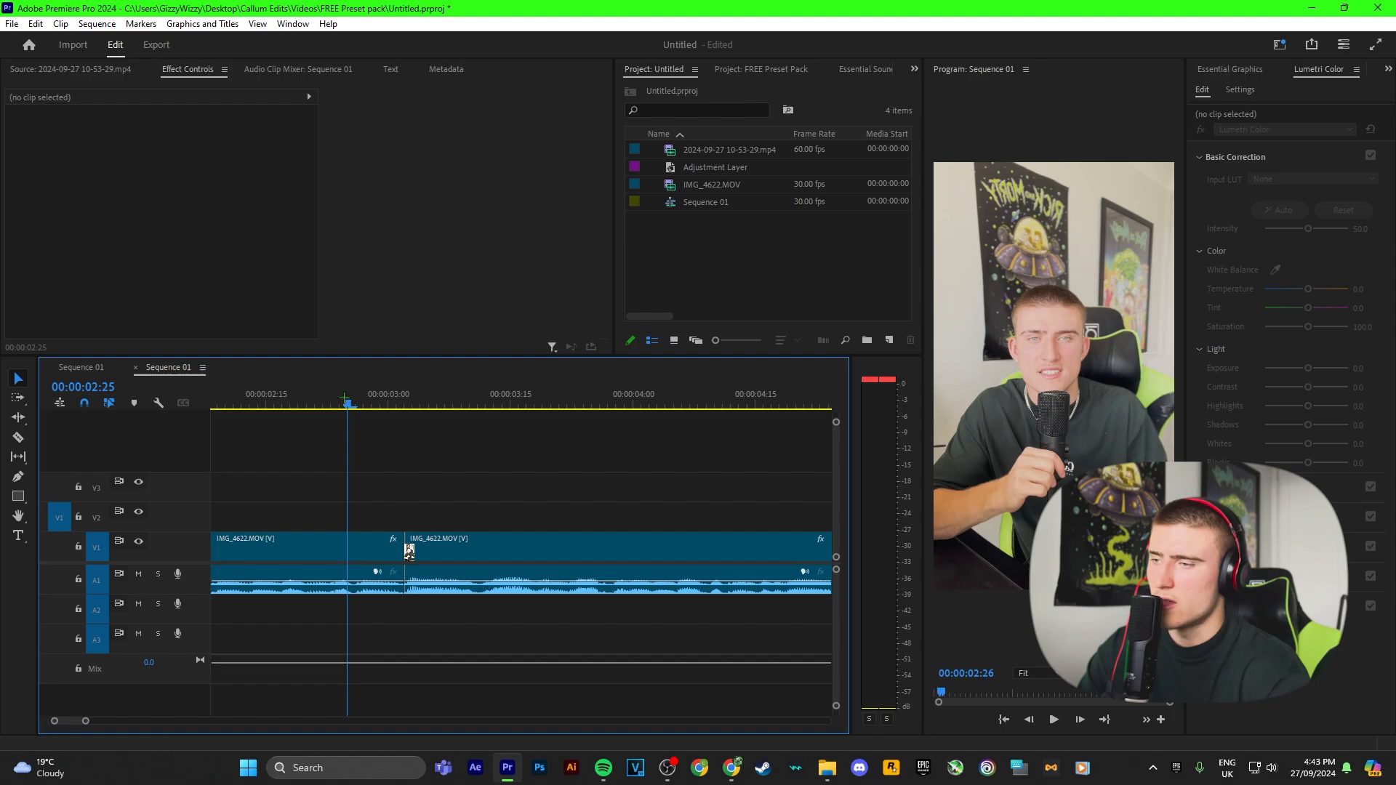
{"action": "scroll", "coordinate": [378, 457], "scroll_direction": "down", "scroll_amount": 5}
{"action": "left_click_drag", "start_coordinate": [363, 405], "coordinate": [315, 409]}
{"action": "scroll", "coordinate": [321, 411], "scroll_direction": "down", "scroll_amount": 3}
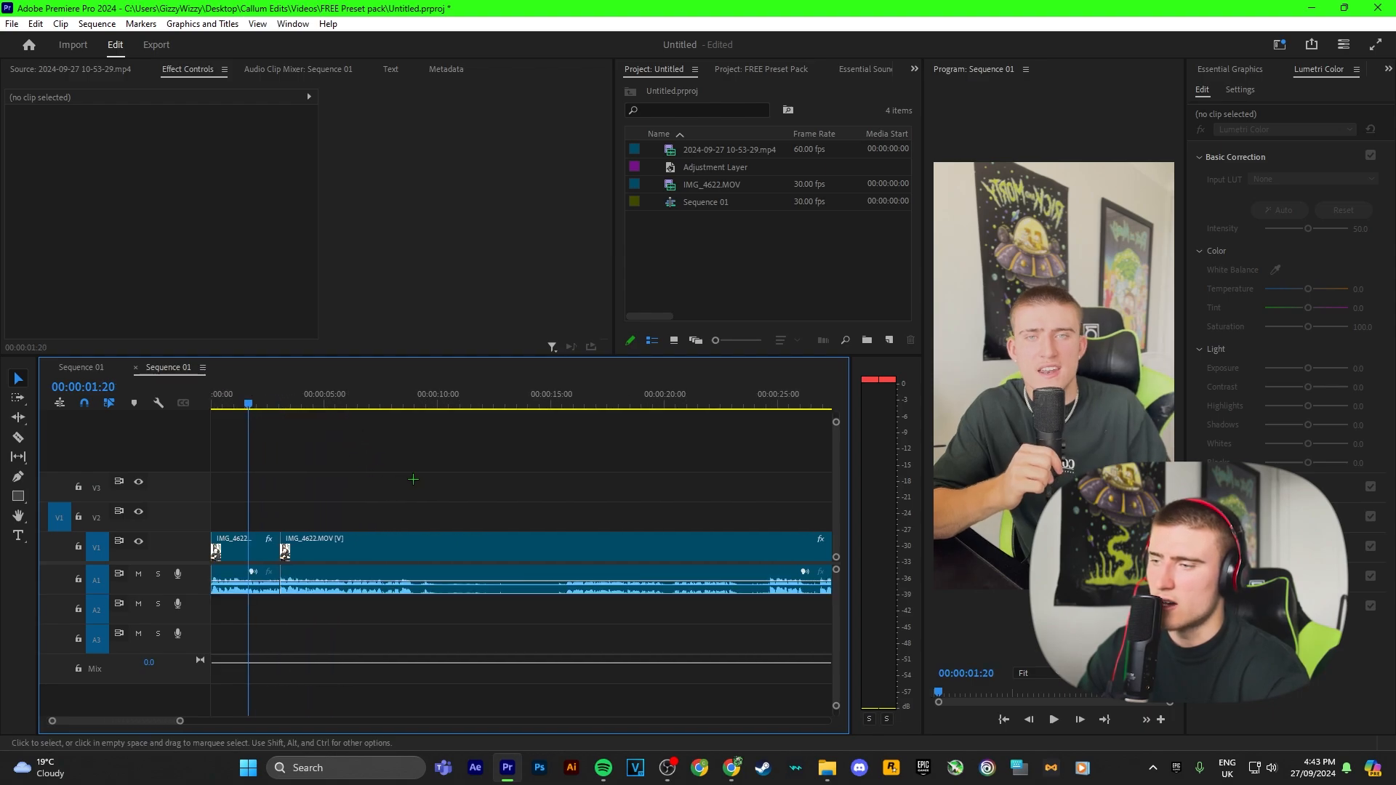
Step: Cut a segment near the 3-second mark with the Razor tool and ripple delete it
{"action": "key", "text": "space"}
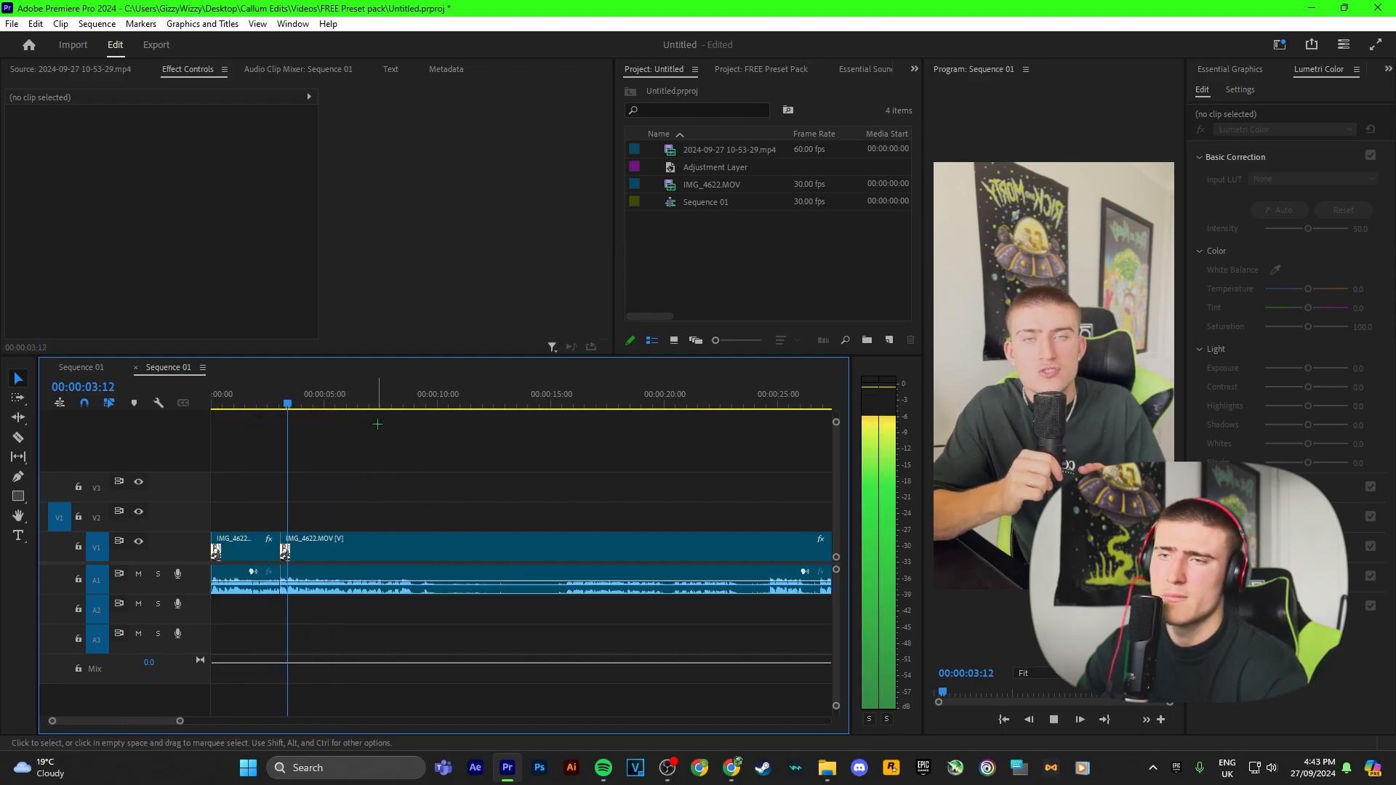
{"action": "key", "text": "space"}
{"action": "key", "text": "x"}
{"action": "key", "text": "c"}
{"action": "scroll", "coordinate": [533, 563], "scroll_direction": "up", "scroll_amount": 5}
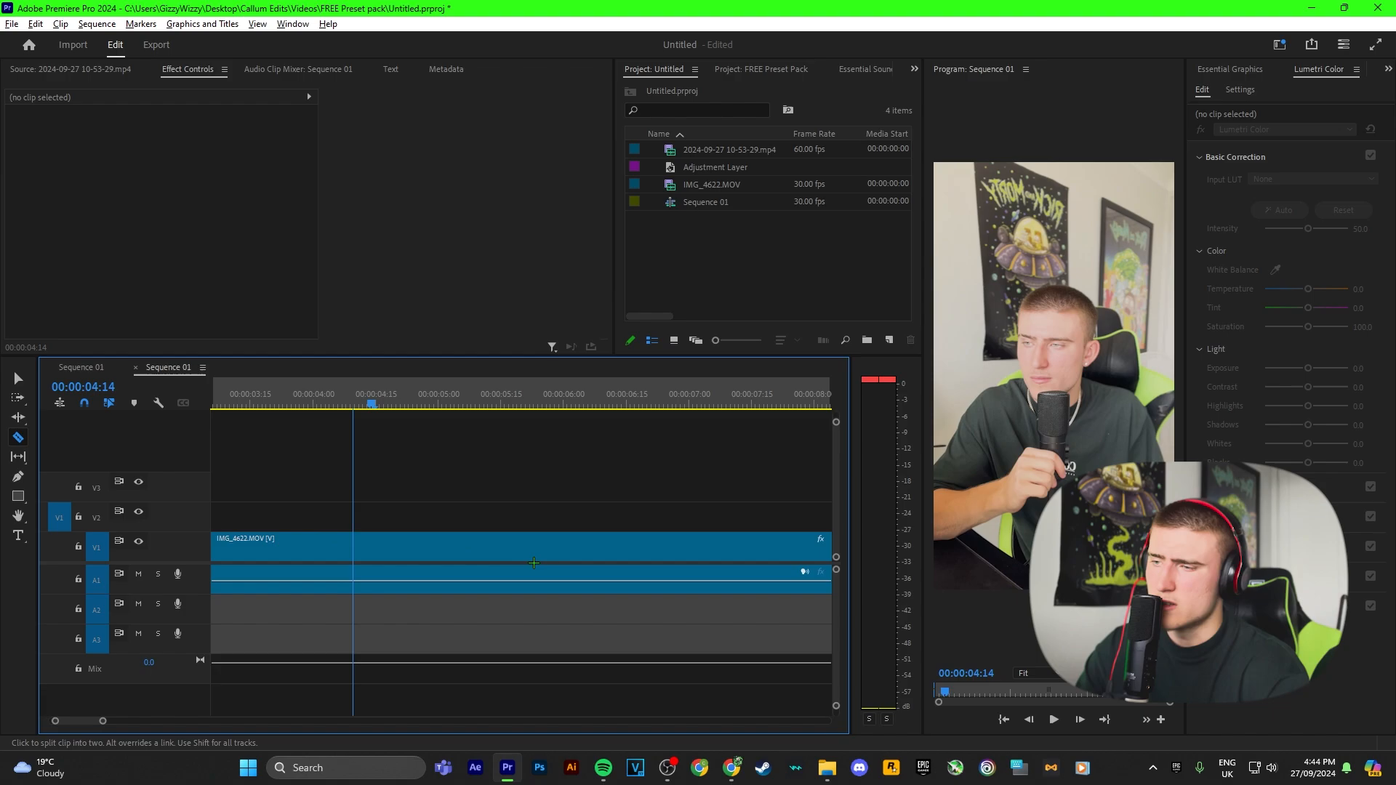
{"action": "scroll", "coordinate": [534, 563], "scroll_direction": "up", "scroll_amount": 2}
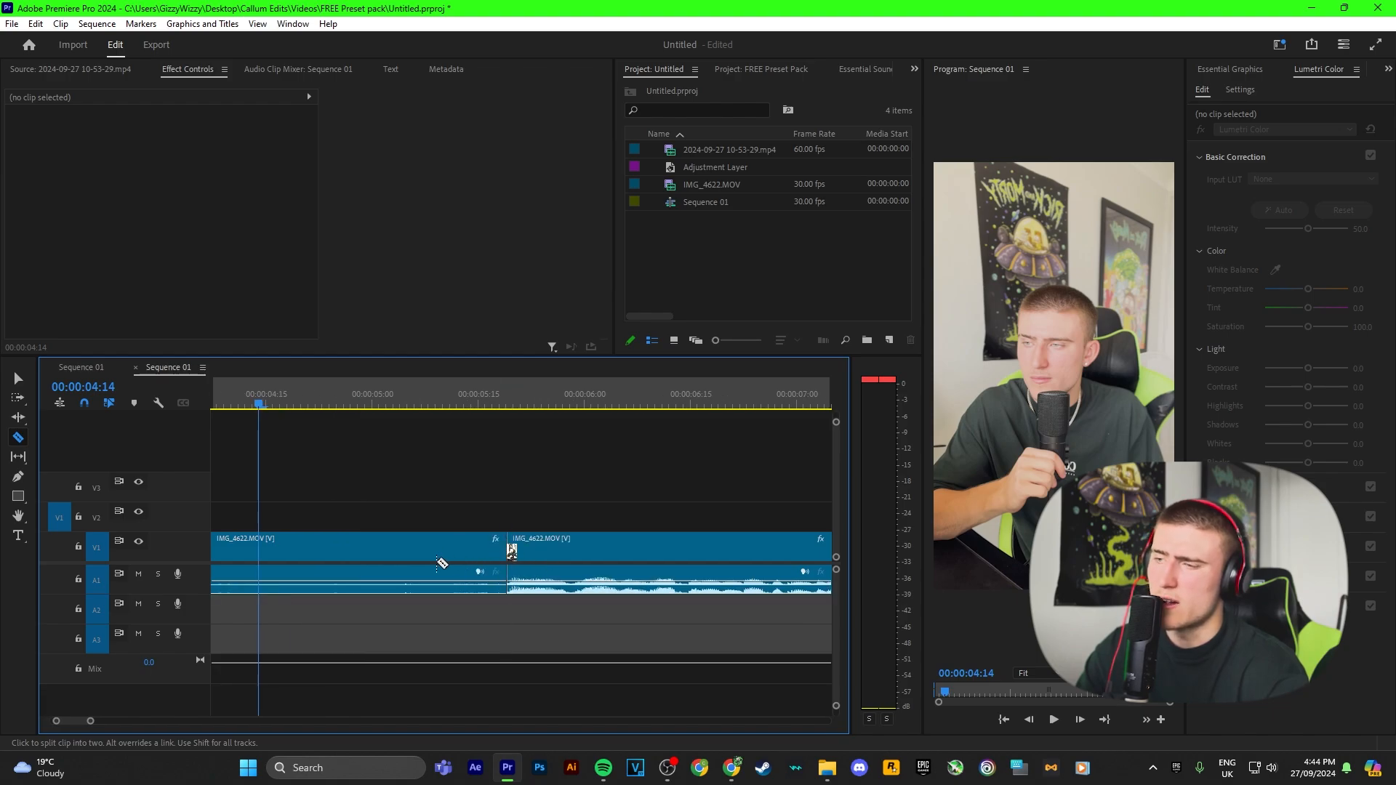
{"action": "scroll", "coordinate": [442, 563], "scroll_direction": "up", "scroll_amount": 5}
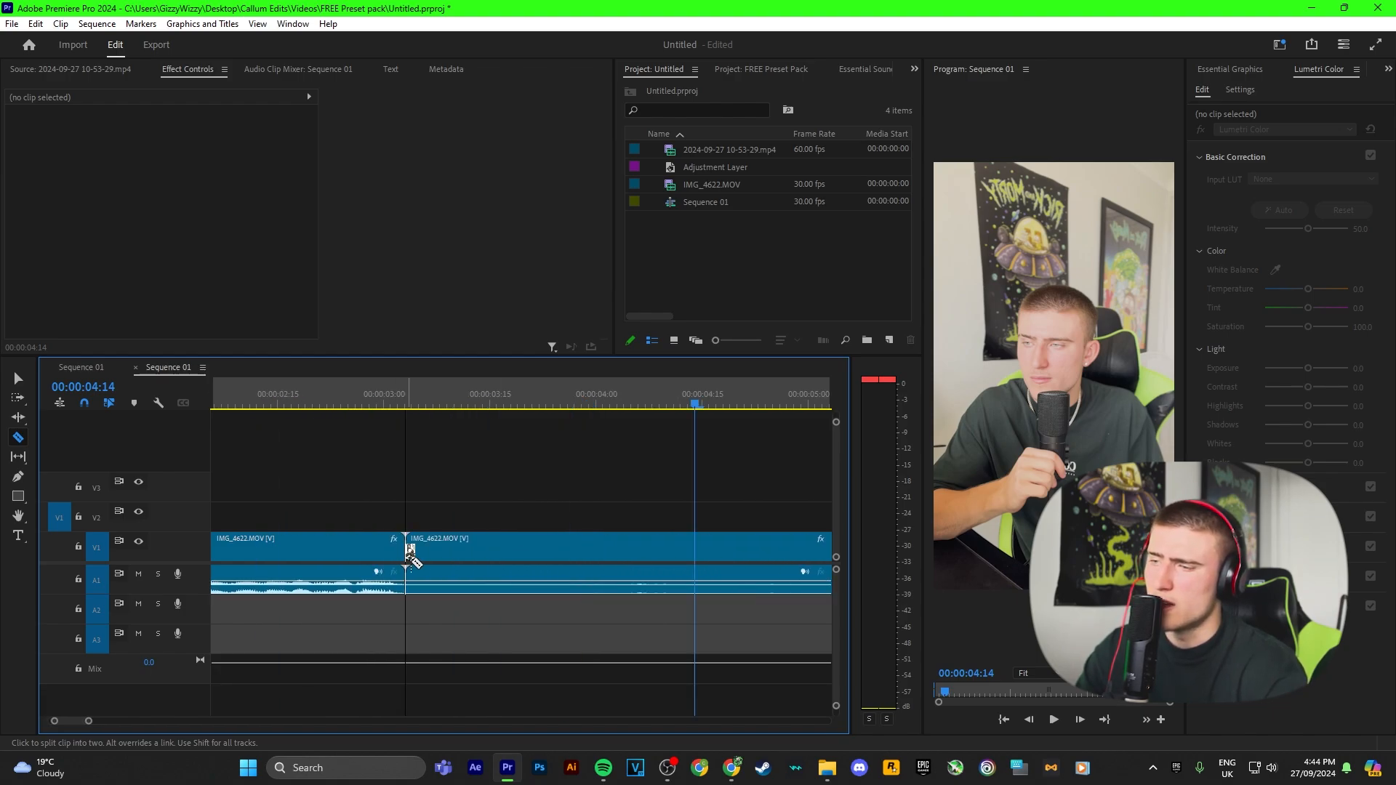
{"action": "key", "text": "v"}
{"action": "left_click", "coordinate": [477, 554]}
{"action": "key", "text": "shift+Delete"}
{"action": "key", "text": "space"}
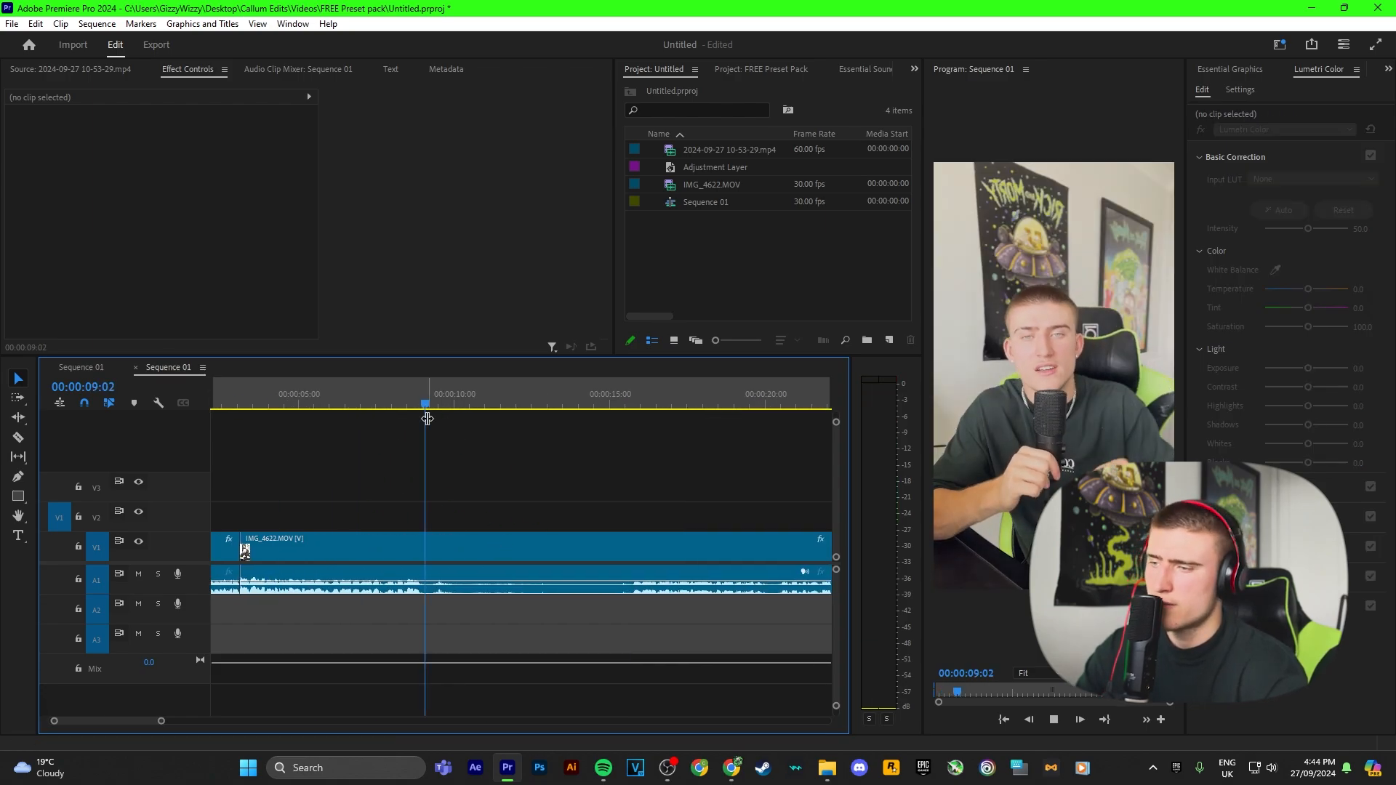
Step: Scrub to a later section, select the unwanted clip segment and ripple delete it
{"action": "left_click_drag", "start_coordinate": [427, 419], "coordinate": [555, 419]}
{"action": "key", "text": "space"}
{"action": "key", "text": "space"}
{"action": "left_click", "coordinate": [437, 547]}
{"action": "key", "text": "shift+Delete"}
Step: Split the clip with the Razor tool at about the 37-second mark
{"action": "key", "text": "space"}
{"action": "key", "text": "space"}
{"action": "scroll", "coordinate": [385, 548], "scroll_direction": "up", "scroll_amount": 5}
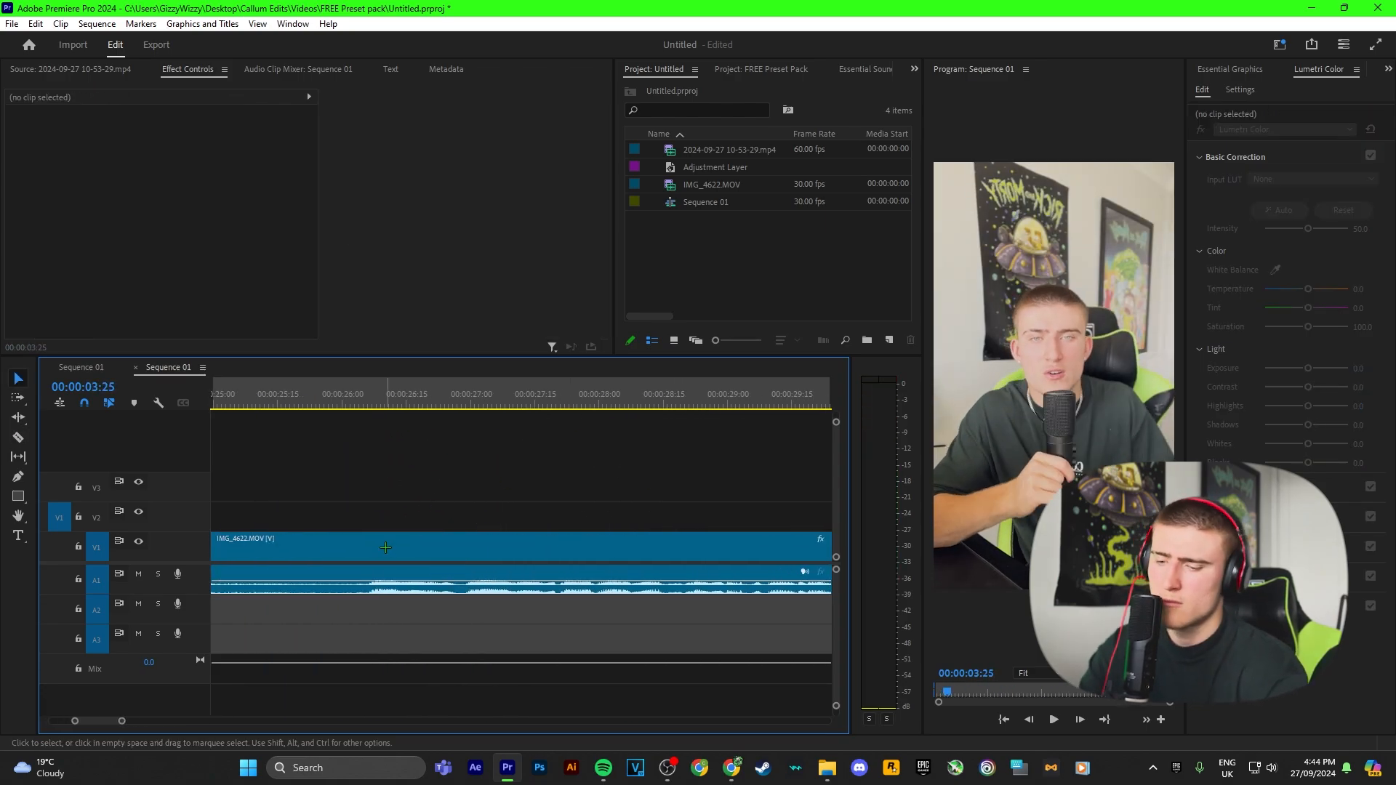
{"action": "scroll", "coordinate": [385, 548], "scroll_direction": "down", "scroll_amount": 5}
{"action": "key", "text": "space"}
{"action": "key", "text": "c"}
{"action": "left_click", "coordinate": [563, 419]}
{"action": "scroll", "coordinate": [406, 559], "scroll_direction": "down", "scroll_amount": 5}
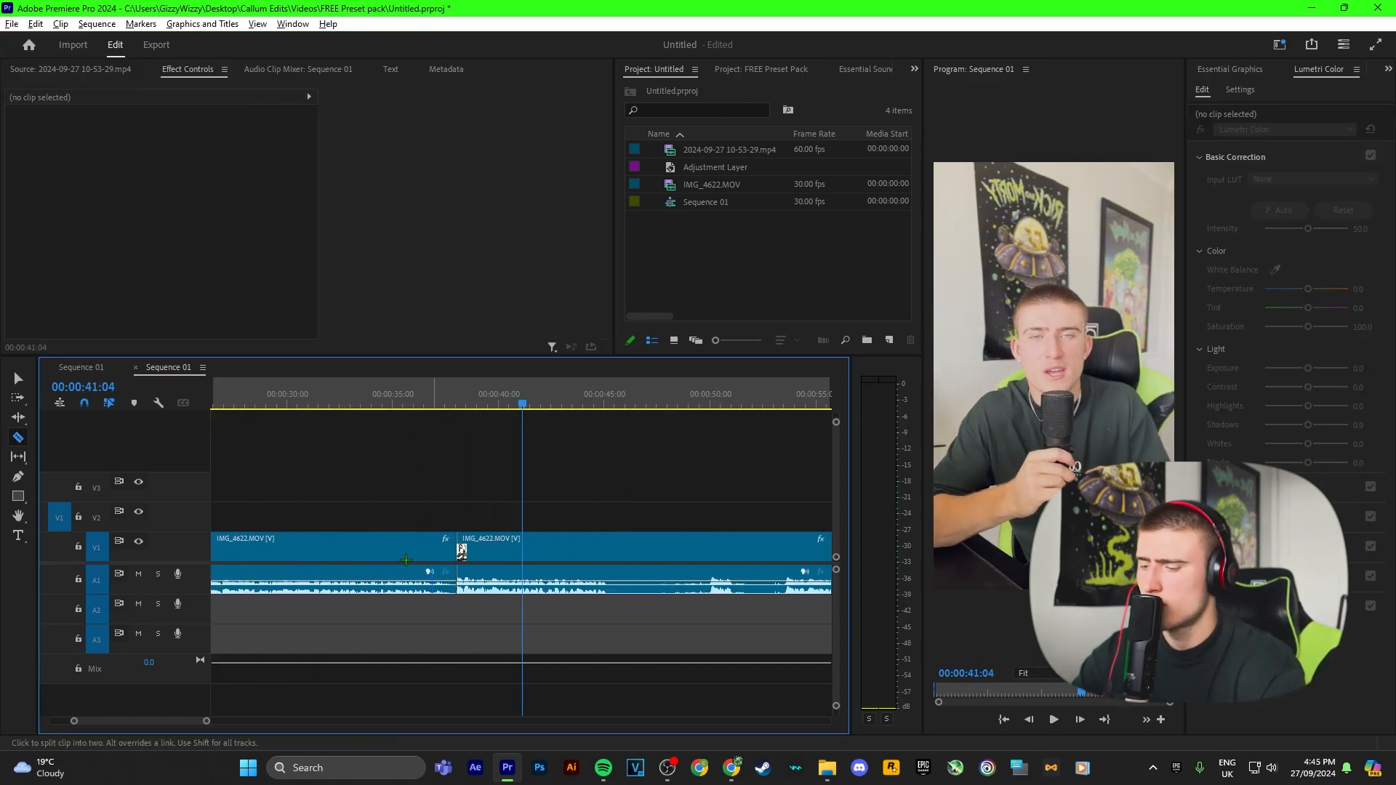
{"action": "key", "text": "v"}
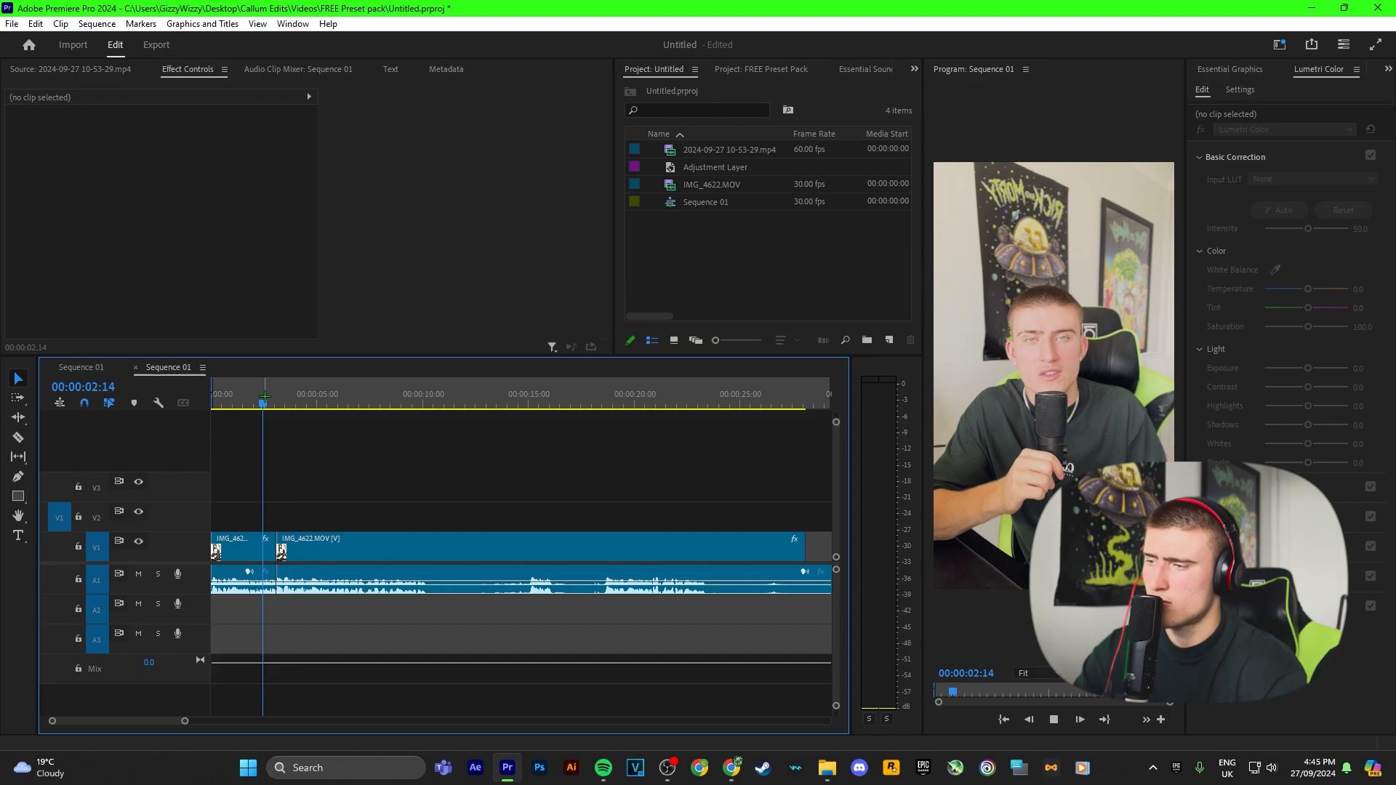
{"action": "key", "text": "space"}
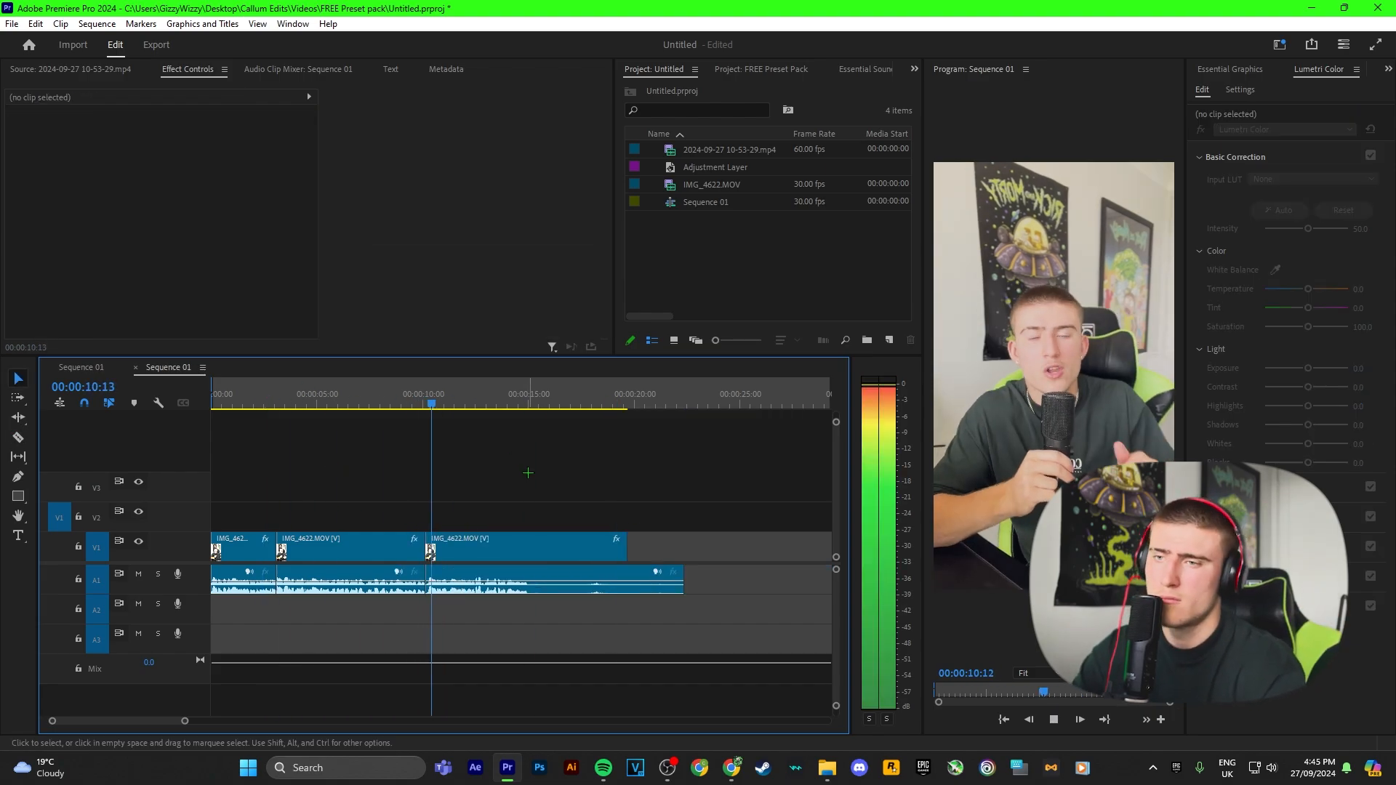
Step: Cut the clip at about 14 seconds, delete the remaining tail, and return to the sequence start
{"action": "key", "text": "space"}
{"action": "scroll", "coordinate": [528, 472], "scroll_direction": "up", "scroll_amount": 3}
{"action": "key", "text": "c"}
{"action": "left_click", "coordinate": [526, 549]}
{"action": "key", "text": "v"}
{"action": "key", "text": "Delete"}
{"action": "scroll", "coordinate": [525, 472], "scroll_direction": "down", "scroll_amount": 5}
{"action": "scroll", "coordinate": [280, 465], "scroll_direction": "up", "scroll_amount": 4}
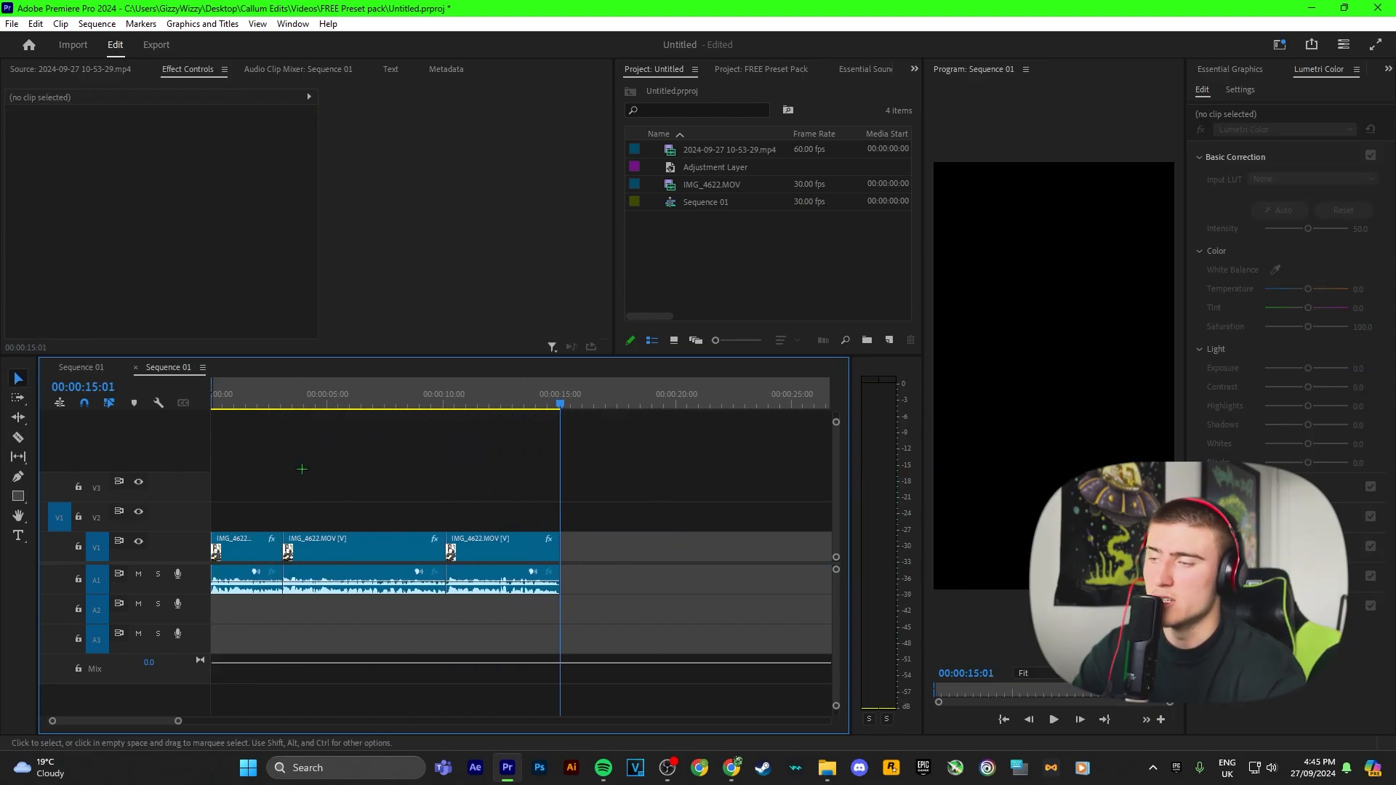
{"action": "key", "text": "Home"}
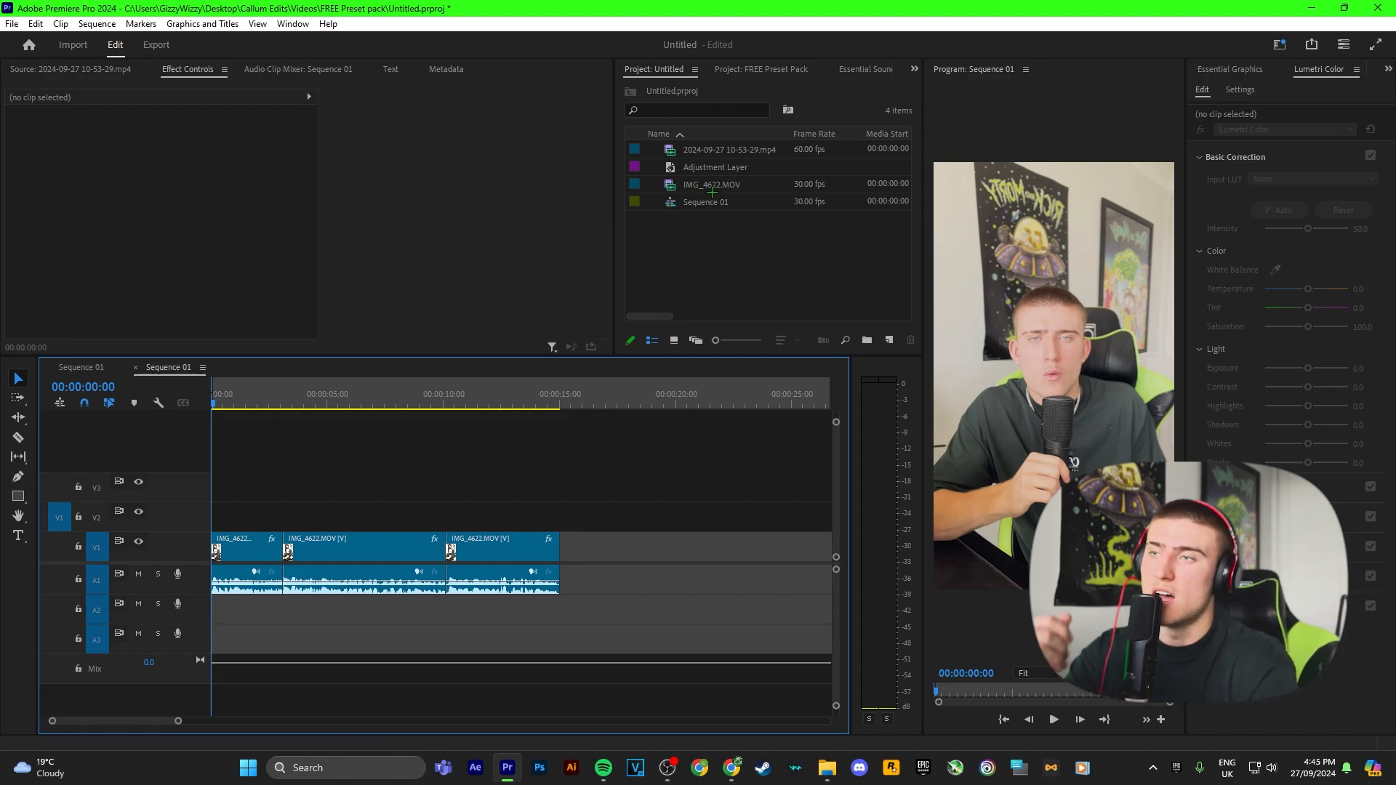
Step: Open the Effects panel and expand the Presets folder
{"action": "left_click", "coordinate": [1322, 72]}
{"action": "left_click", "coordinate": [1213, 68]}
{"action": "left_click", "coordinate": [1204, 66]}
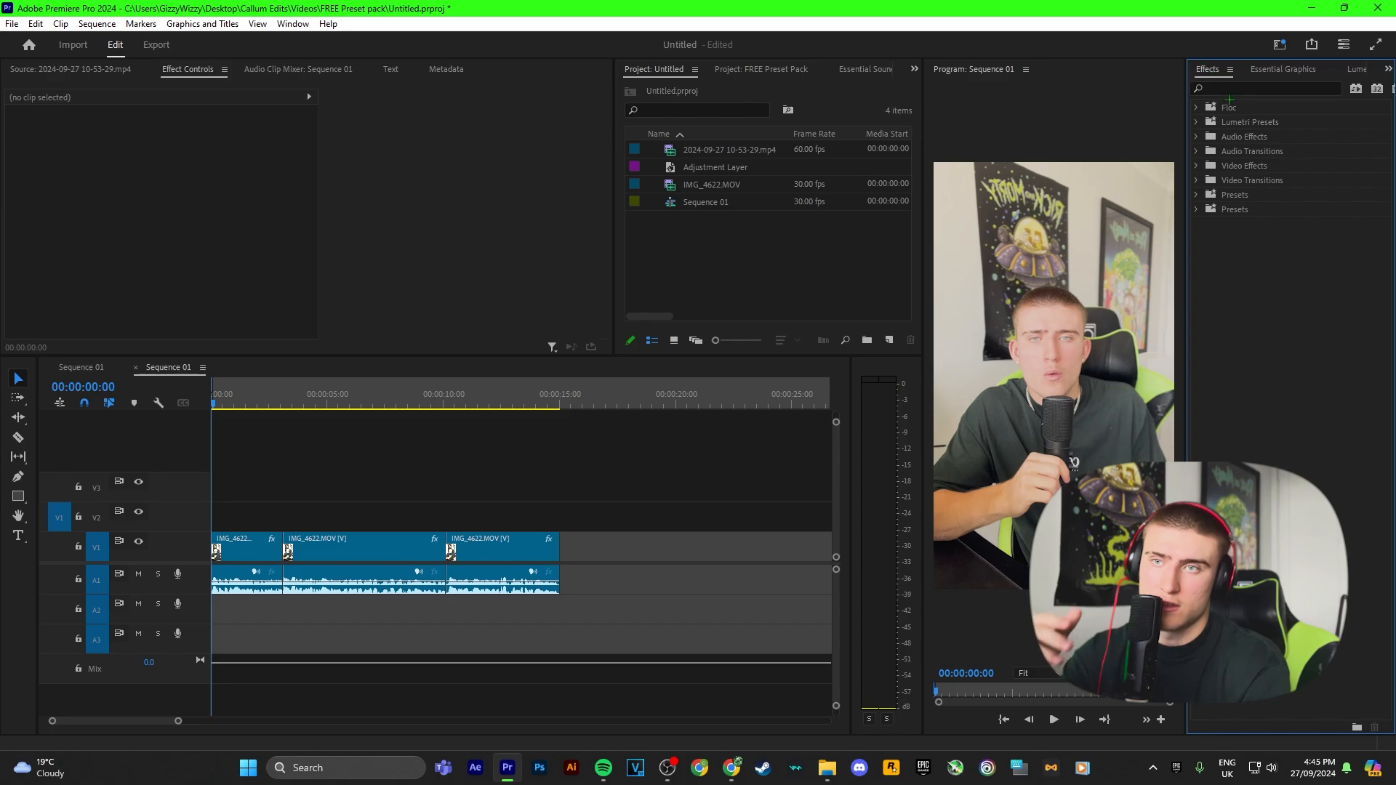
{"action": "left_click", "coordinate": [1195, 208]}
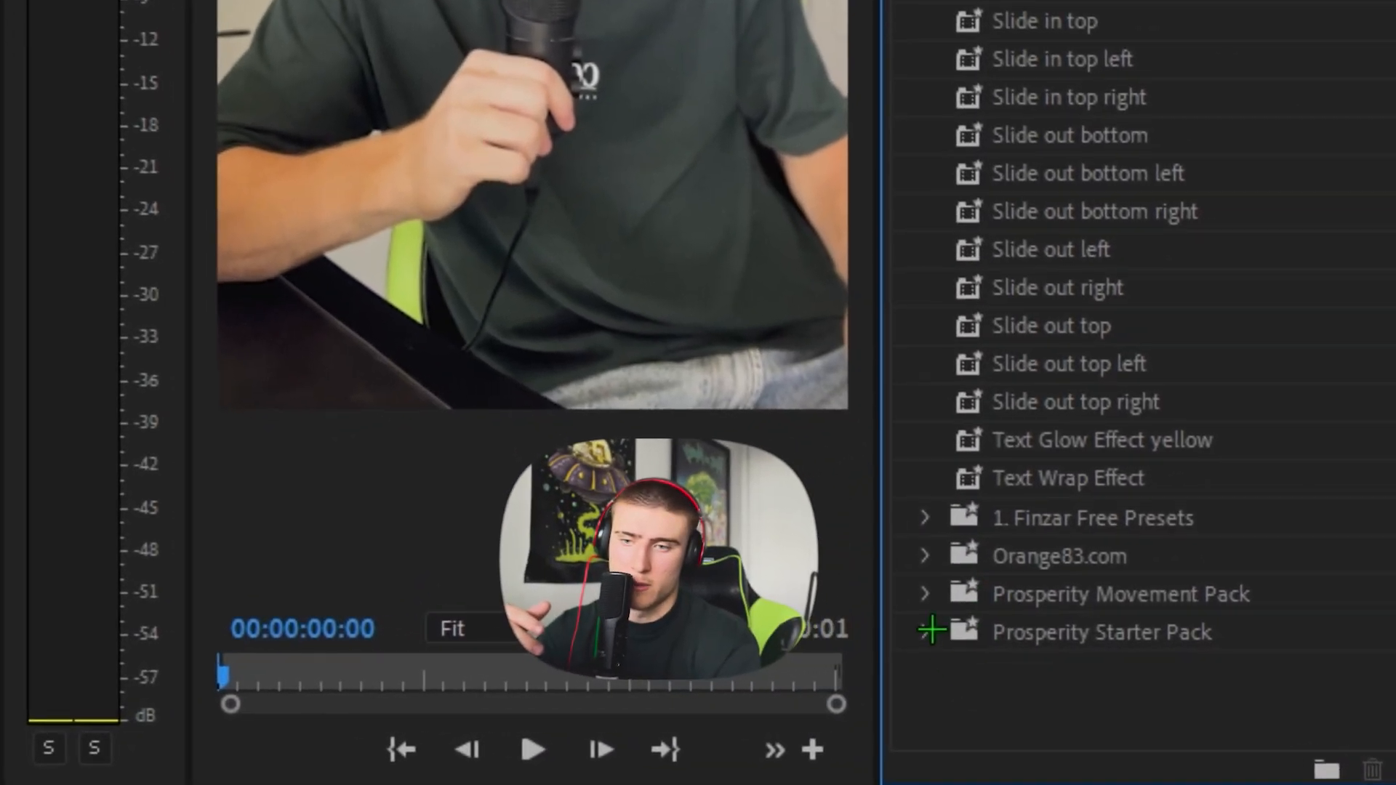
{"action": "left_click", "coordinate": [928, 631]}
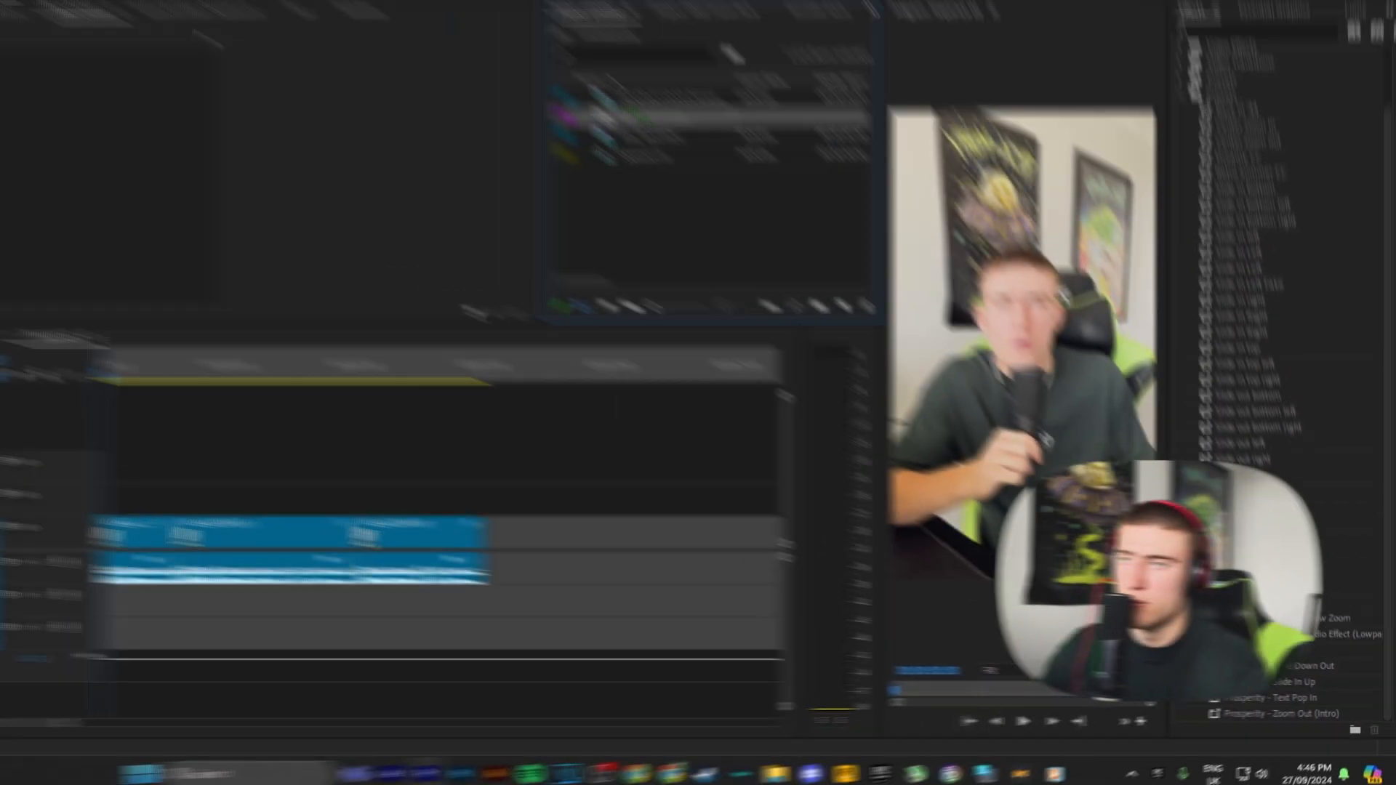
Step: Set the Adjustment Layer's duration to 30 and place it on track V2 at the sequence start
{"action": "right_click", "coordinate": [704, 167]}
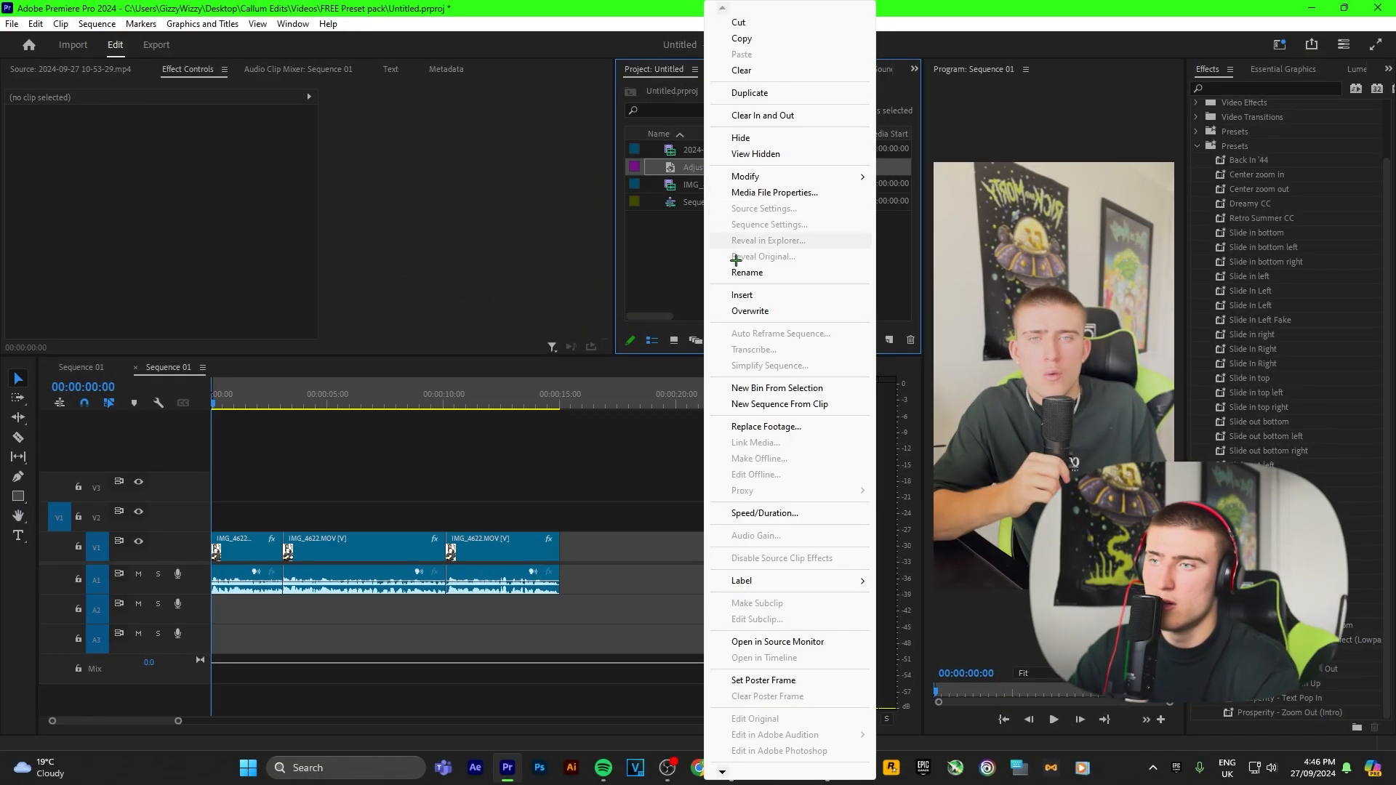
{"action": "left_click", "coordinate": [763, 510]}
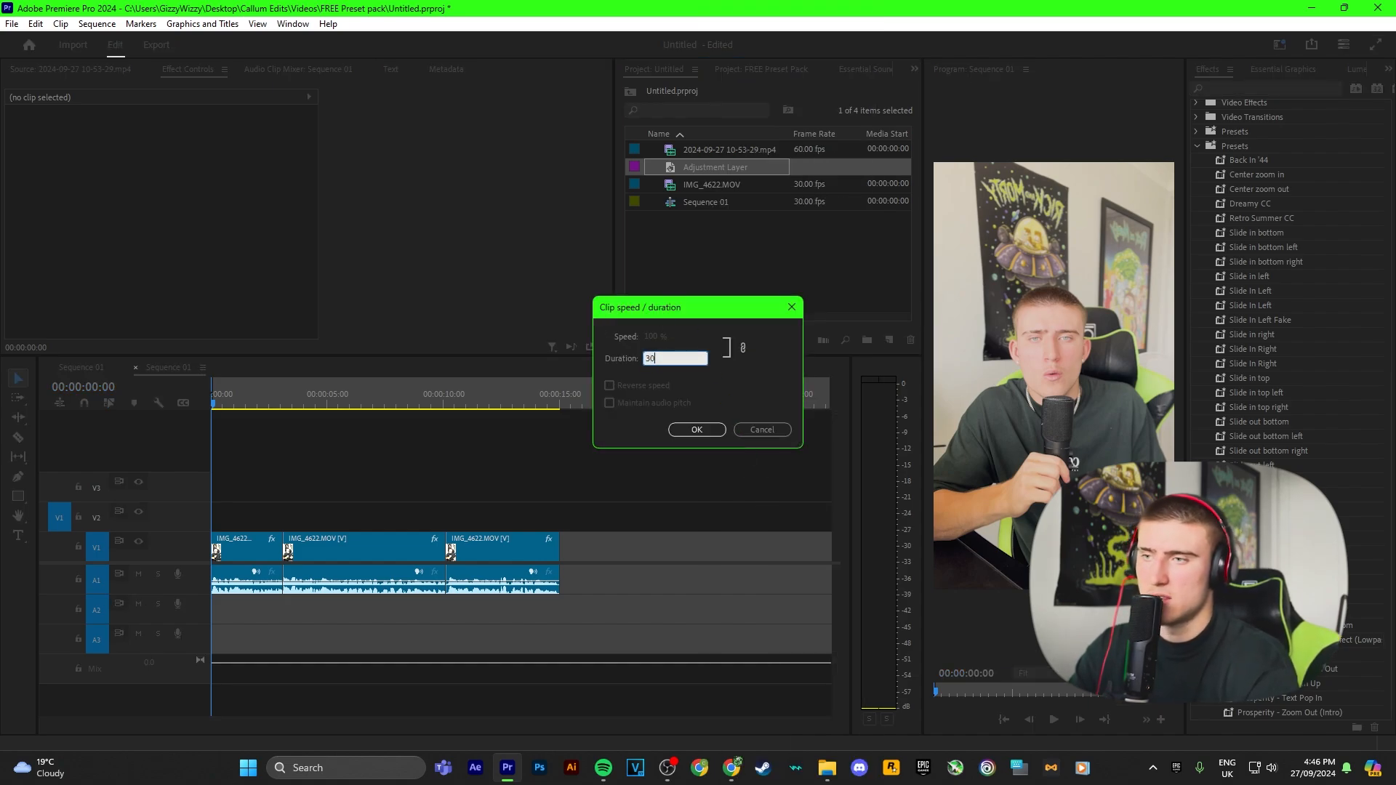
{"action": "key", "text": "Return"}
{"action": "left_click_drag", "start_coordinate": [685, 179], "coordinate": [225, 518]}
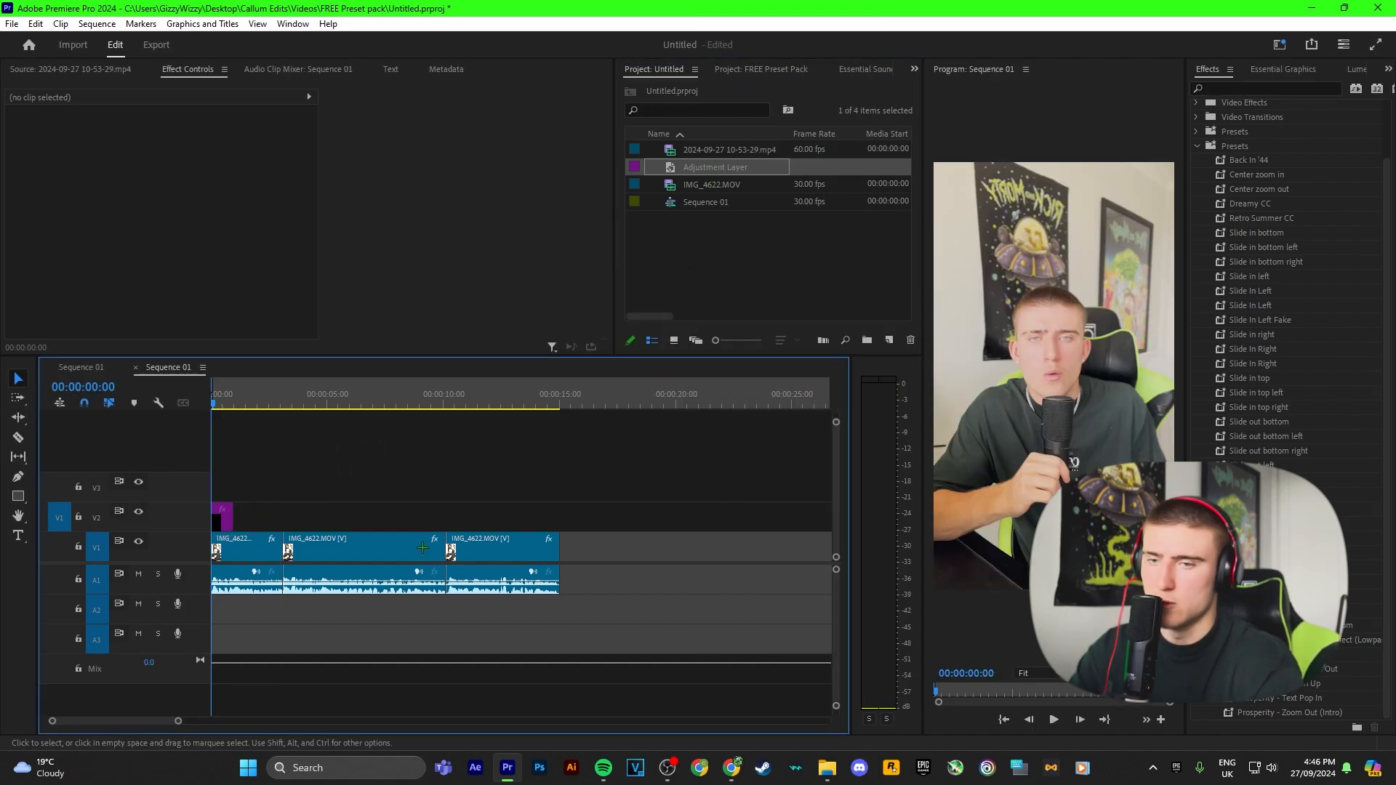
Step: Apply the Prosperity - Zoom Out (Intro) preset to the adjustment layer and preview the opening
{"action": "left_click", "coordinate": [1289, 712]}
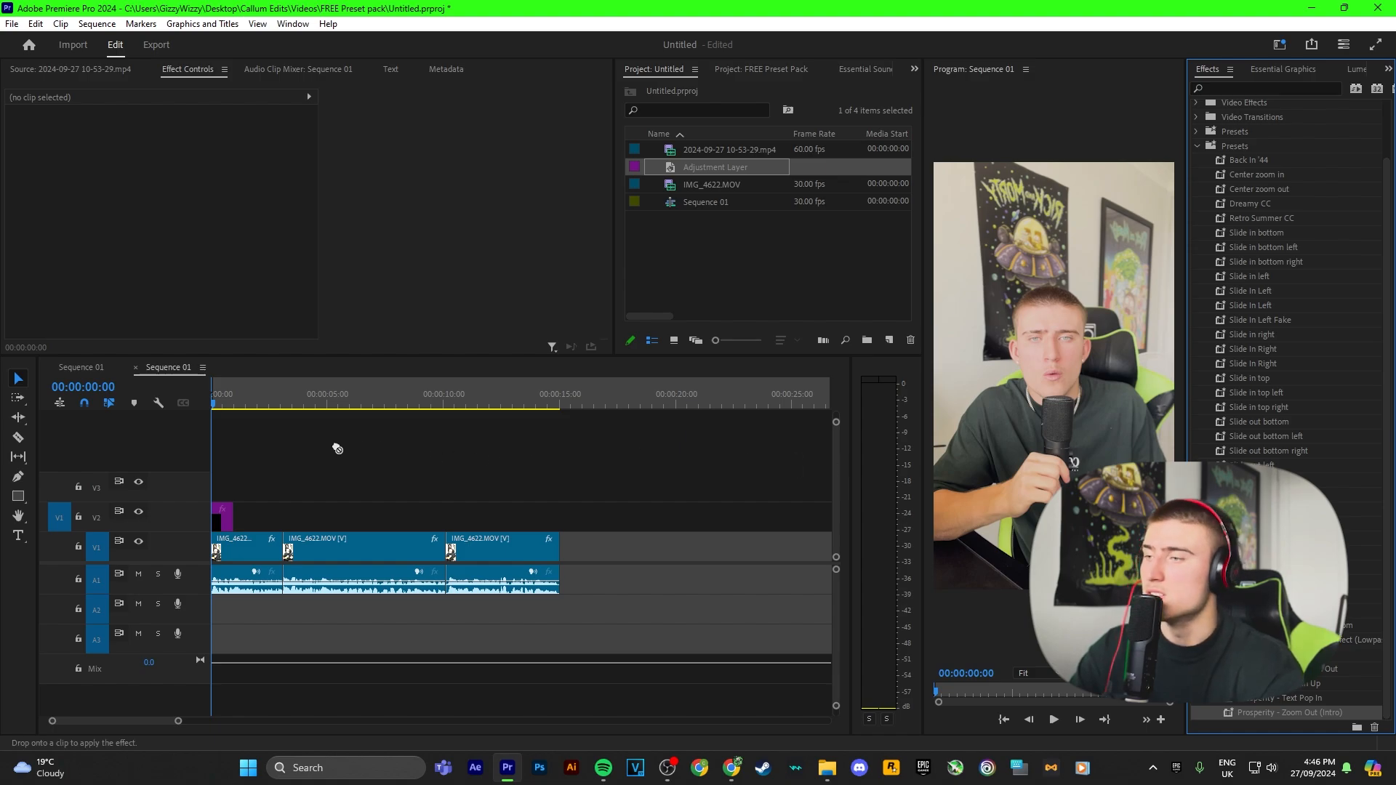
{"action": "left_click_drag", "start_coordinate": [220, 522], "coordinate": [282, 517]}
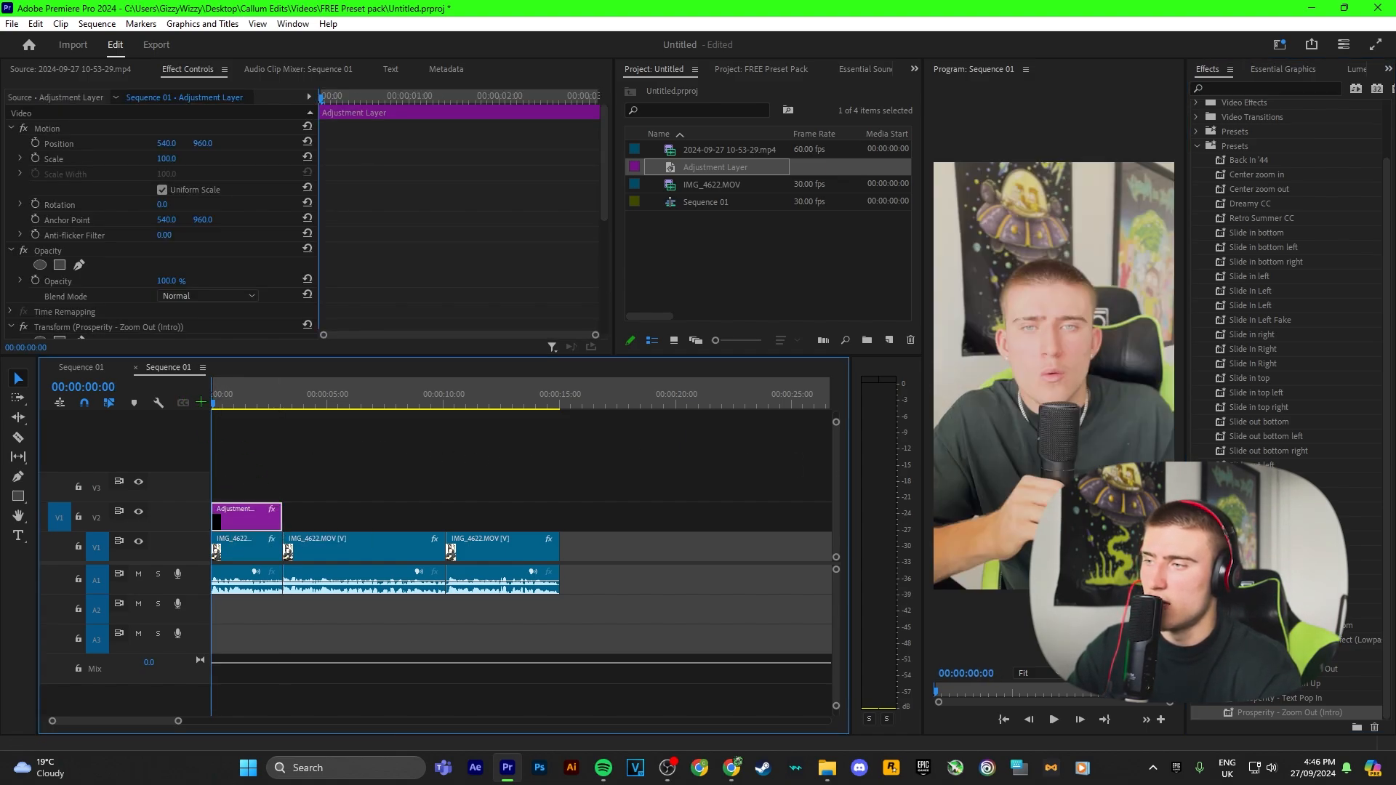
{"action": "key", "text": "space"}
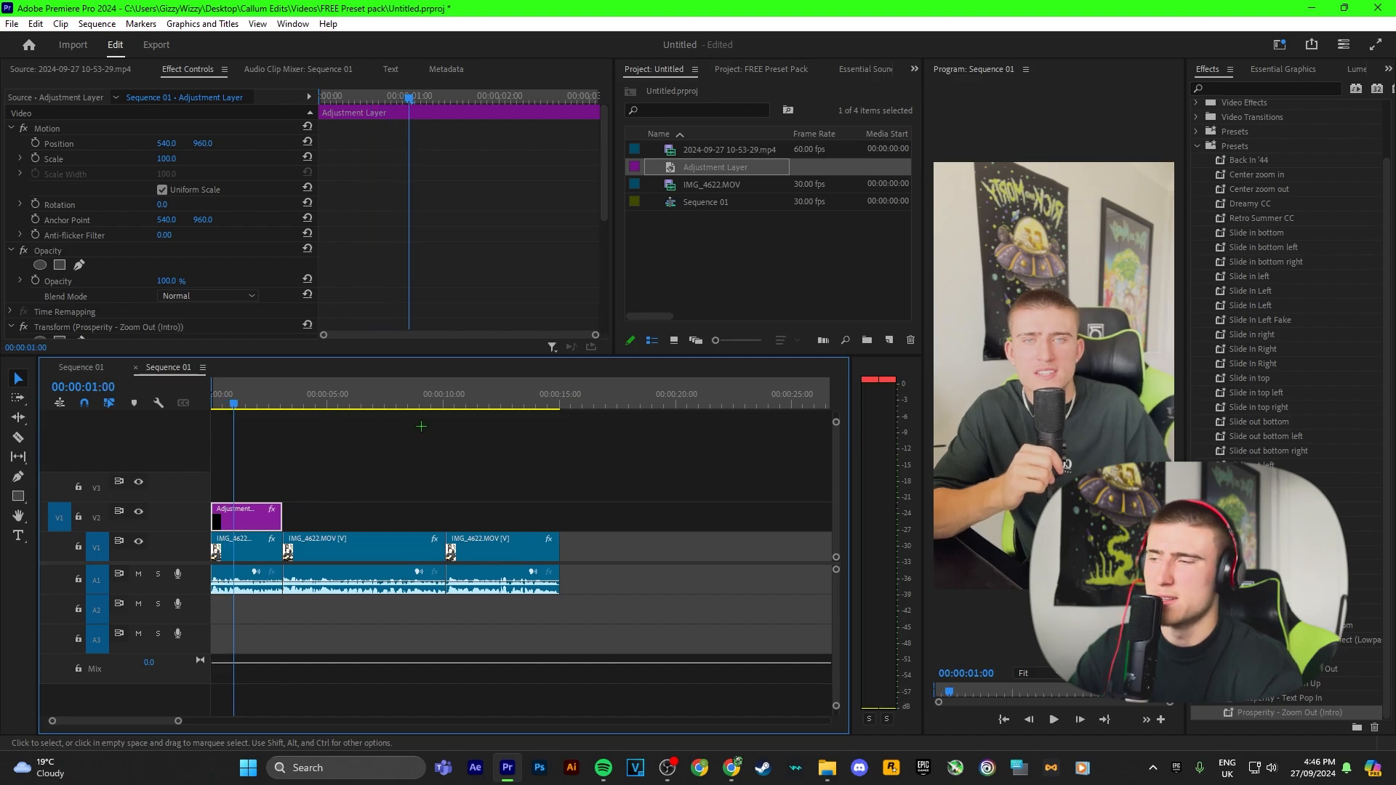
{"action": "key", "text": "Home"}
{"action": "key", "text": "space"}
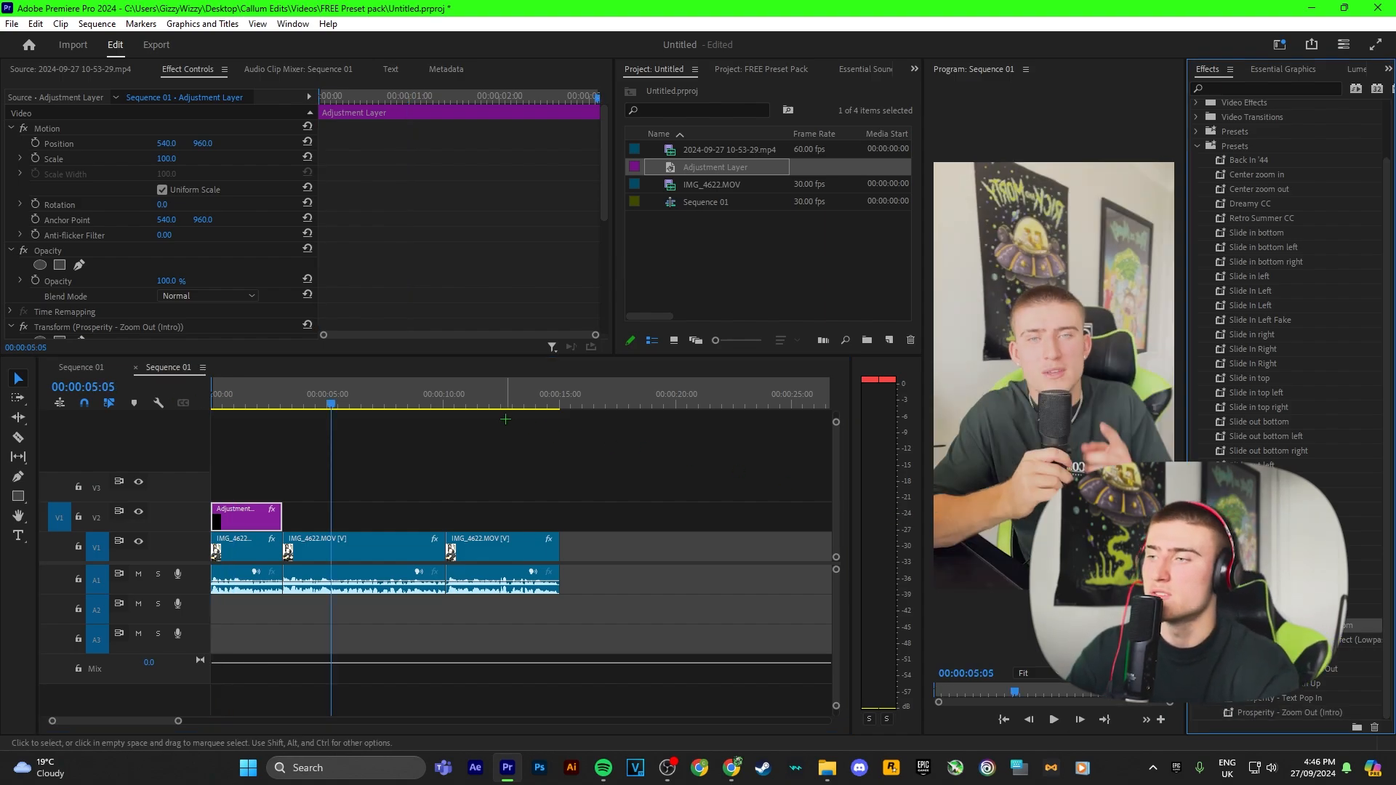
{"action": "left_click", "coordinate": [329, 402]}
{"action": "key", "text": "space"}
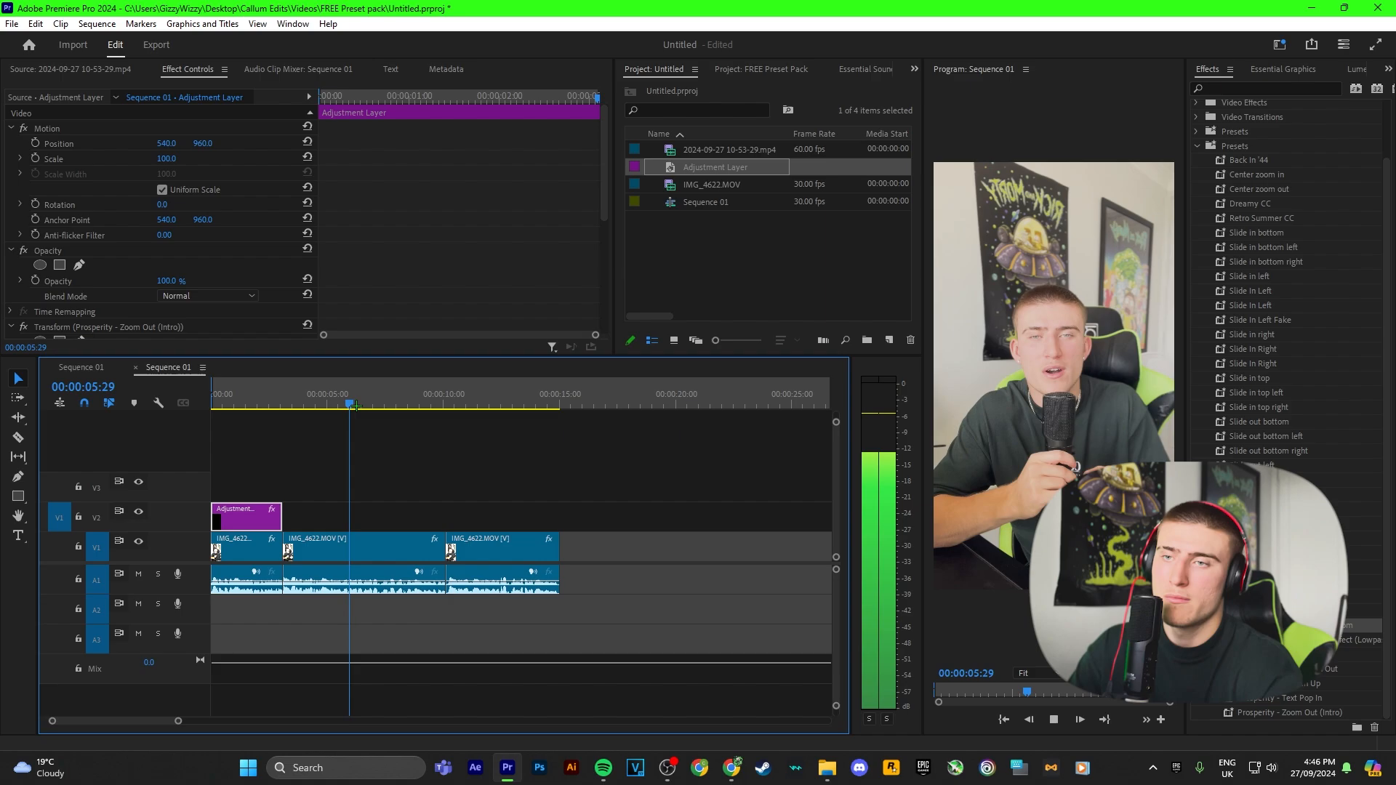
{"action": "key", "text": "space"}
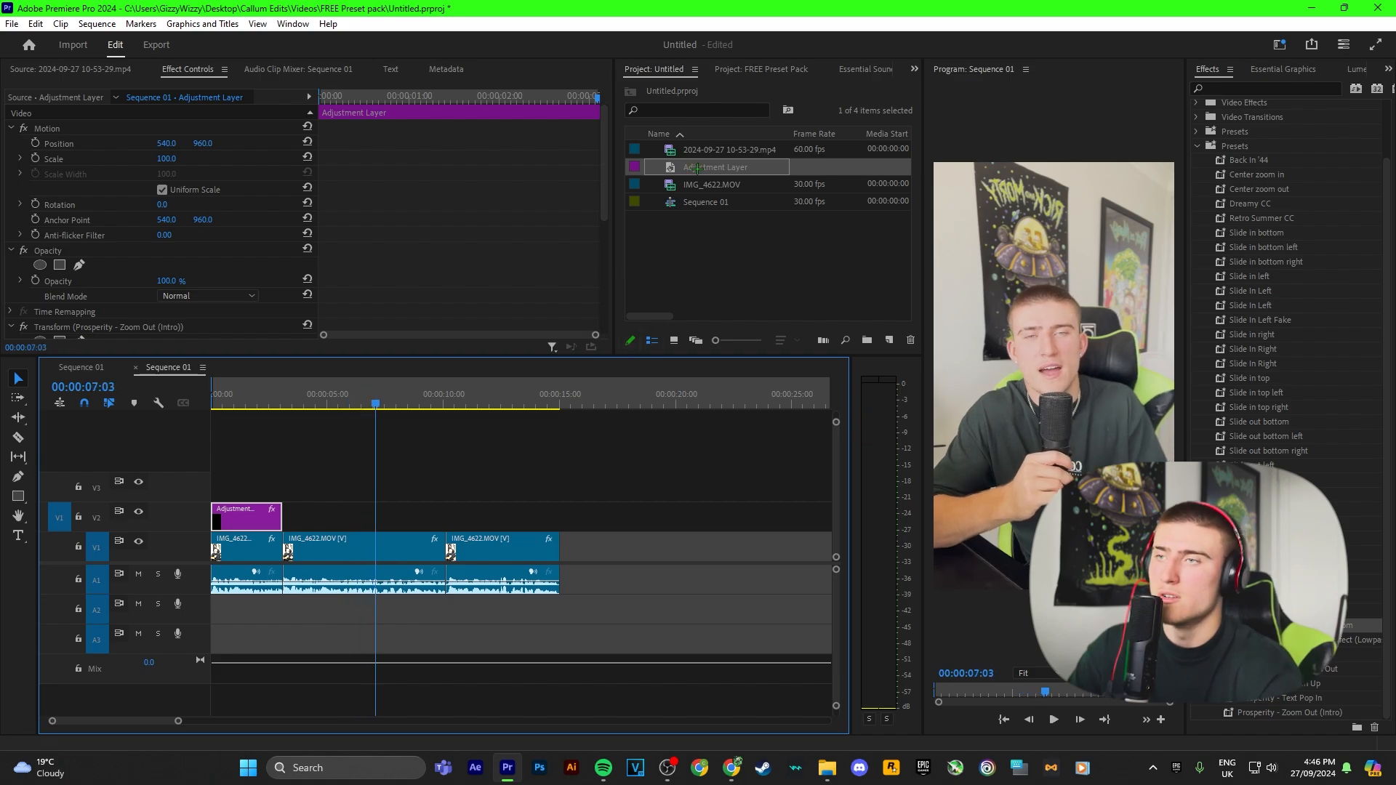
Step: Try adding a second adjustment layer with the Prosperity - 100-110 Slow Zoom preset, then undo both changes
{"action": "left_click_drag", "start_coordinate": [669, 173], "coordinate": [445, 511]}
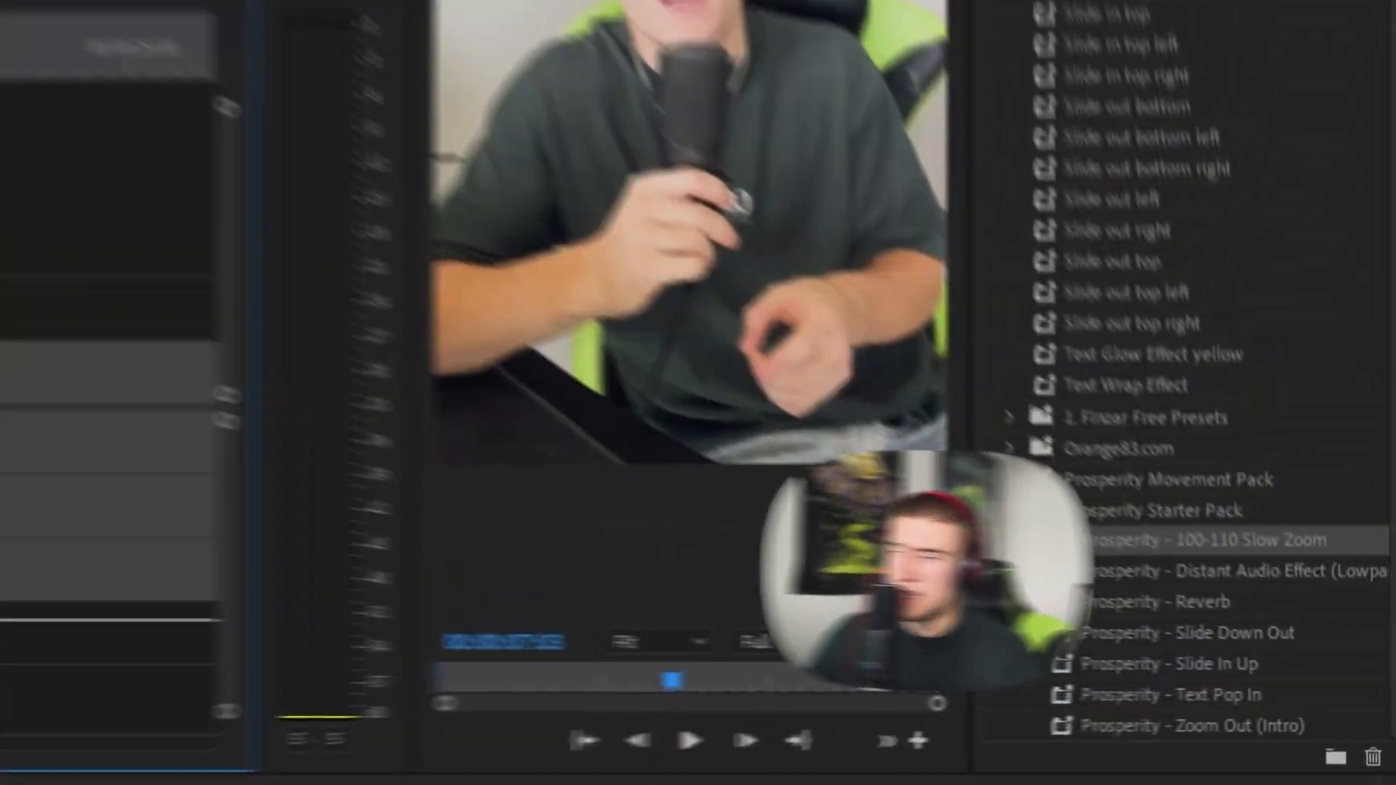
{"action": "left_click_drag", "start_coordinate": [1287, 625], "coordinate": [407, 518]}
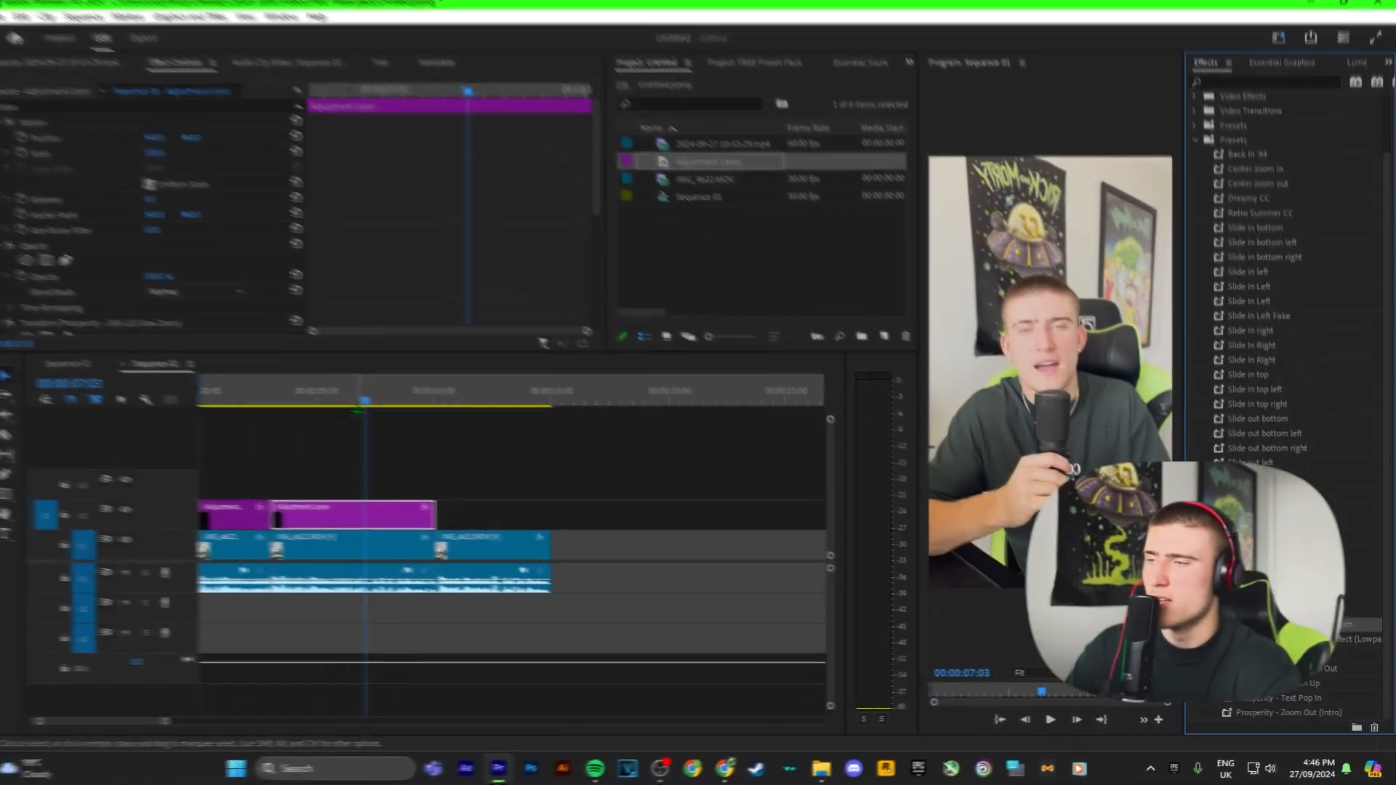
{"action": "left_click_drag", "start_coordinate": [376, 402], "coordinate": [280, 398]}
{"action": "left_click", "coordinate": [387, 455]}
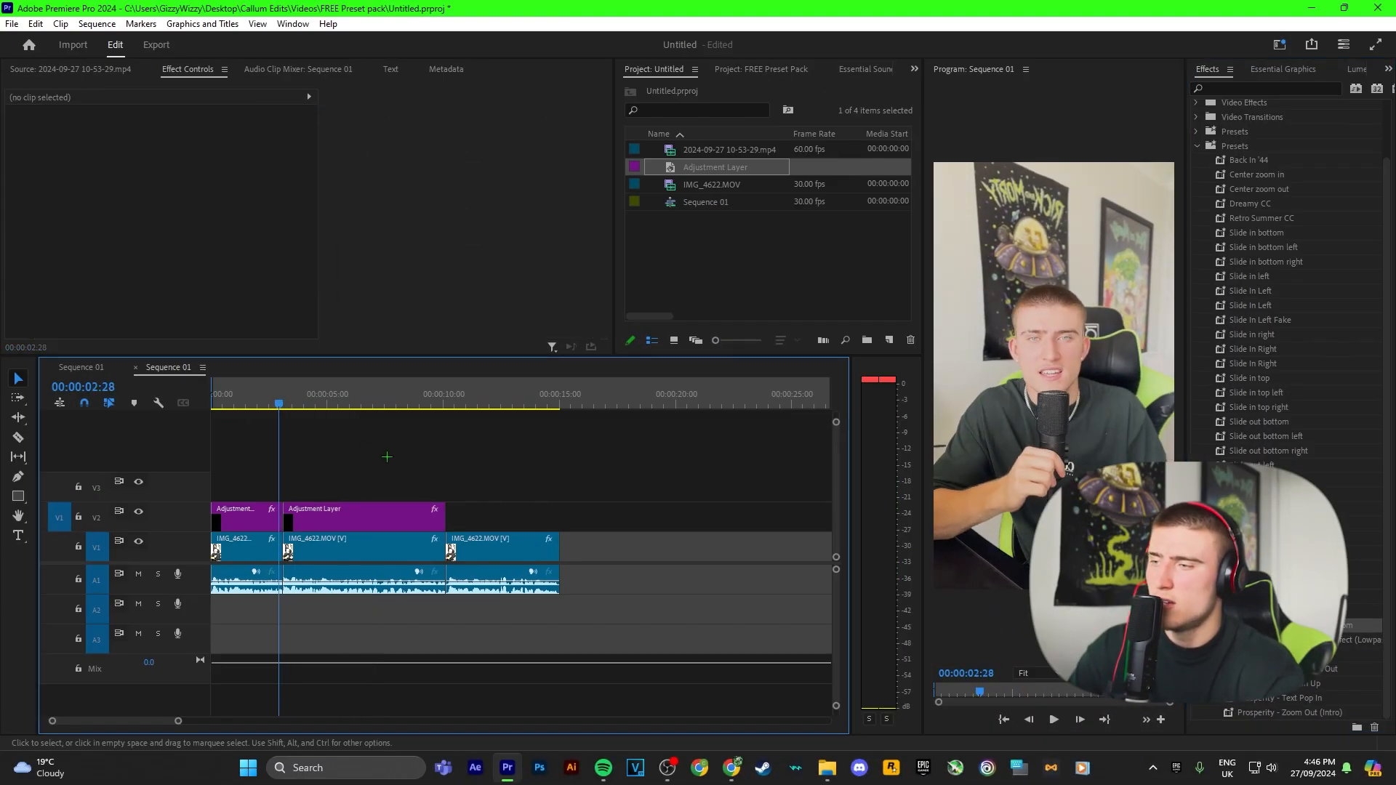
{"action": "key", "text": "space"}
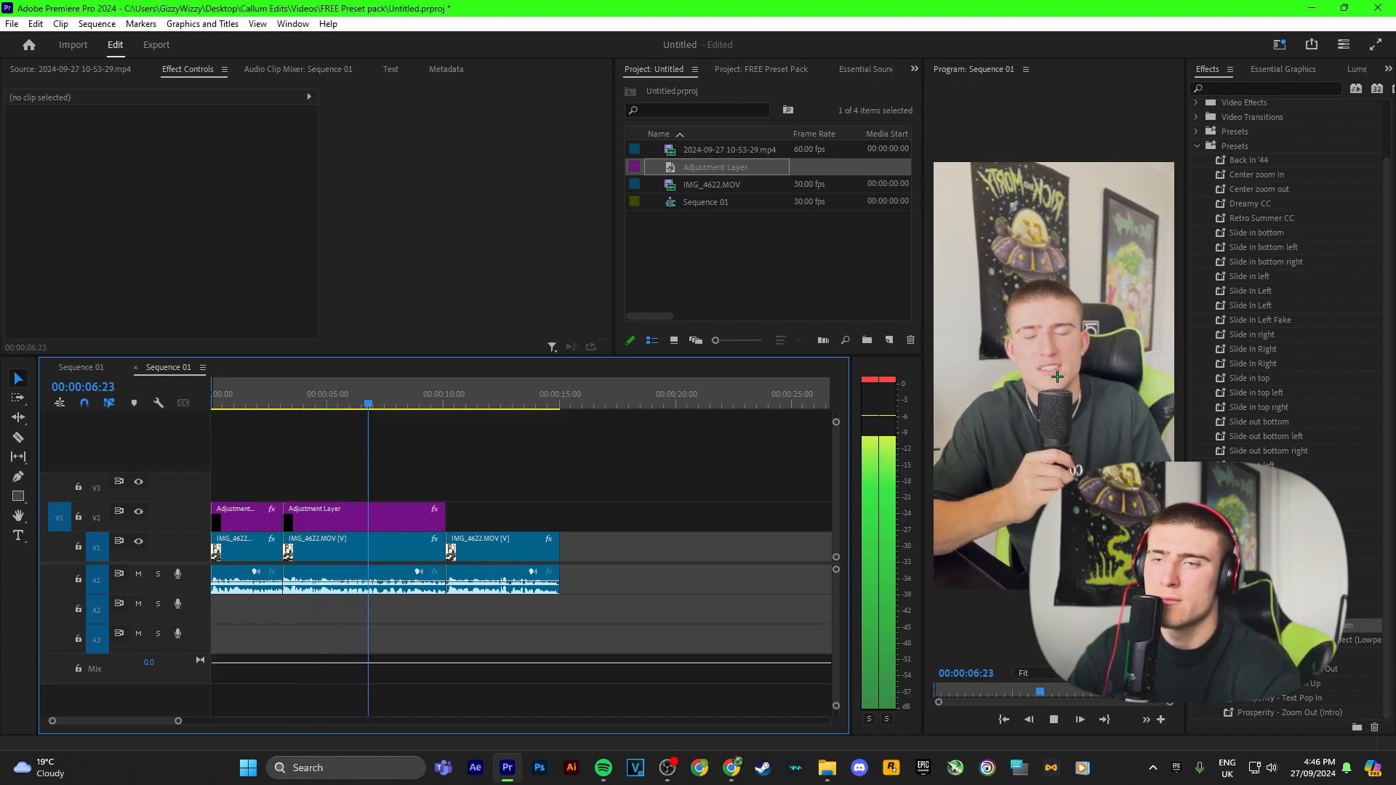
{"action": "key", "text": "space"}
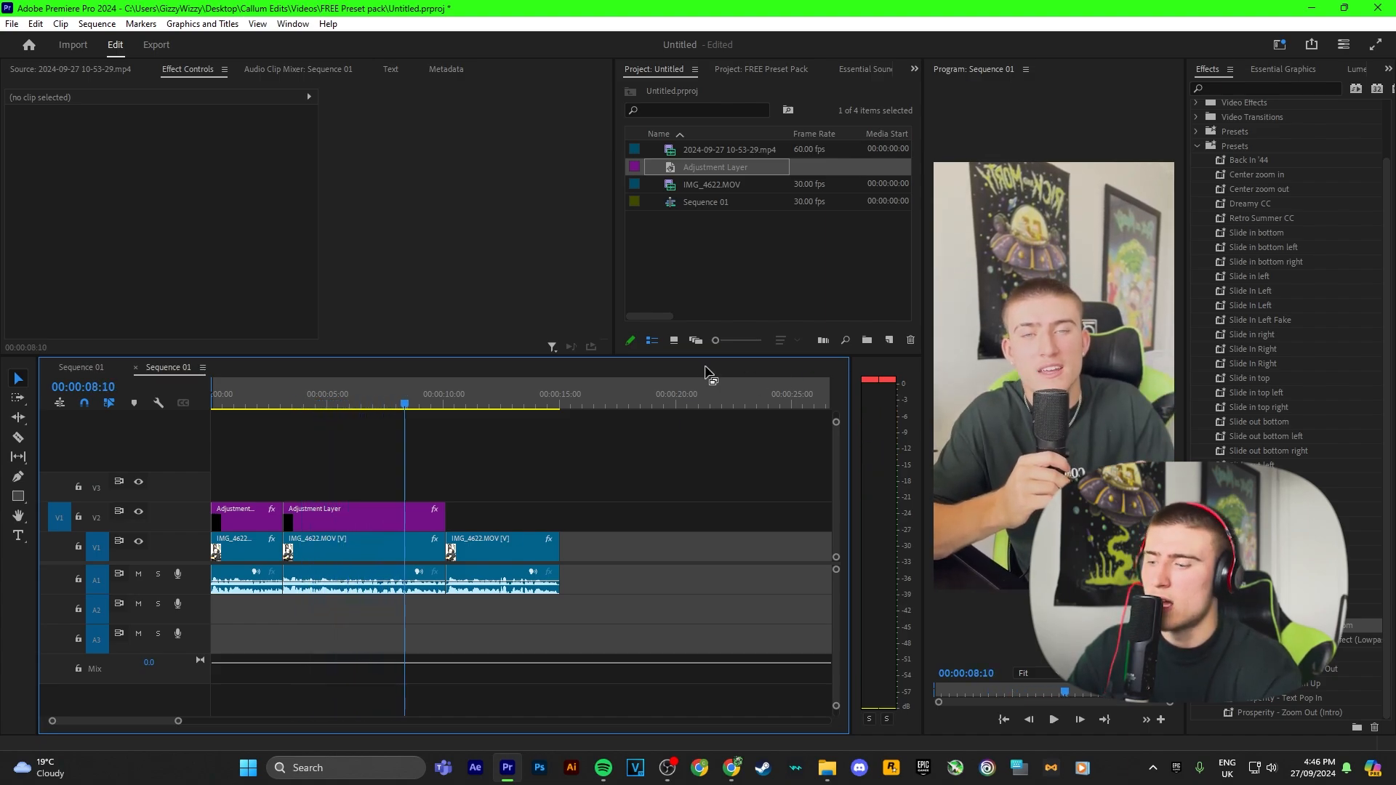
{"action": "key", "text": "ctrl+z"}
{"action": "key", "text": "ctrl+z"}
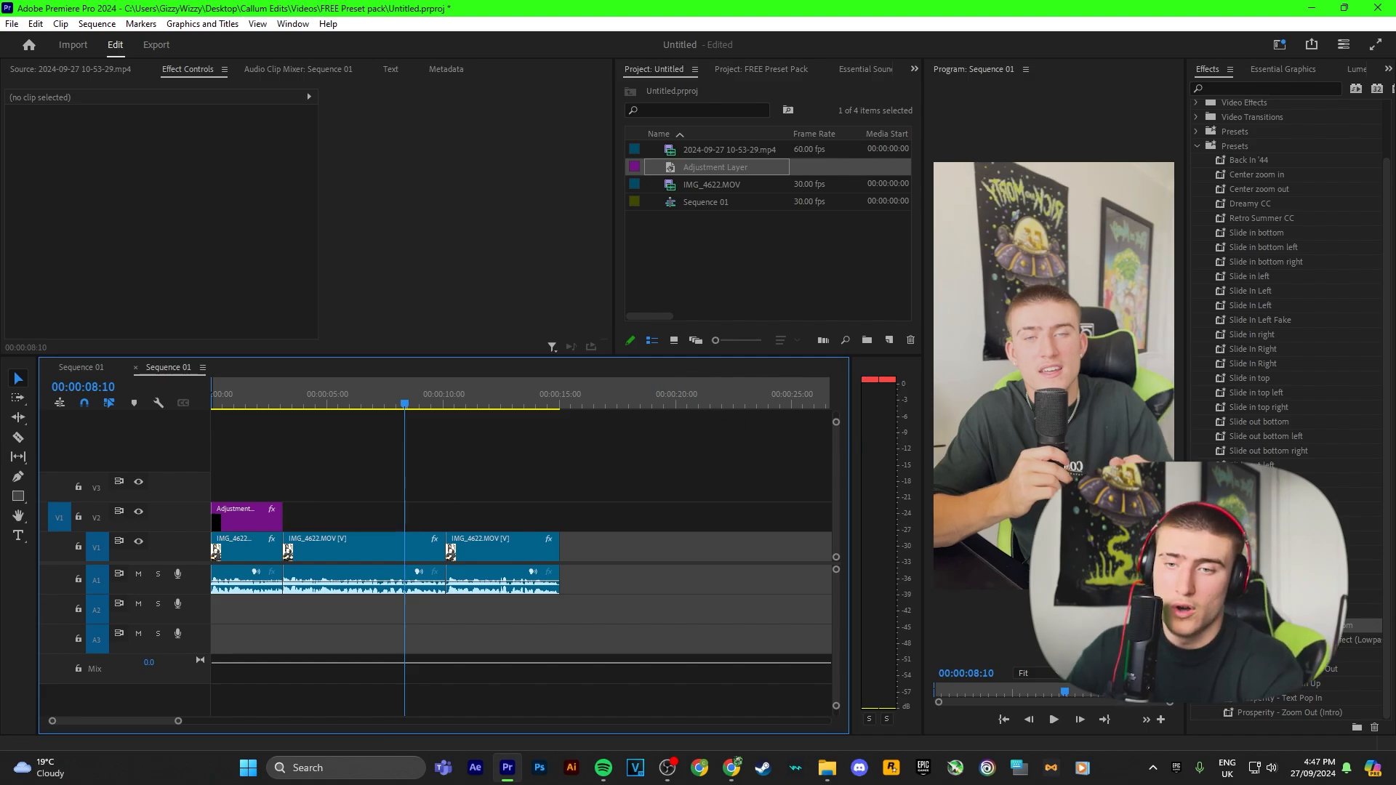
Step: Add the Yeat - On tha line instrumental on track A2 and apply the Prosperity - Distant Audio Effect (Lowpass) preset to a segment of it
{"action": "left_click", "coordinate": [1278, 641]}
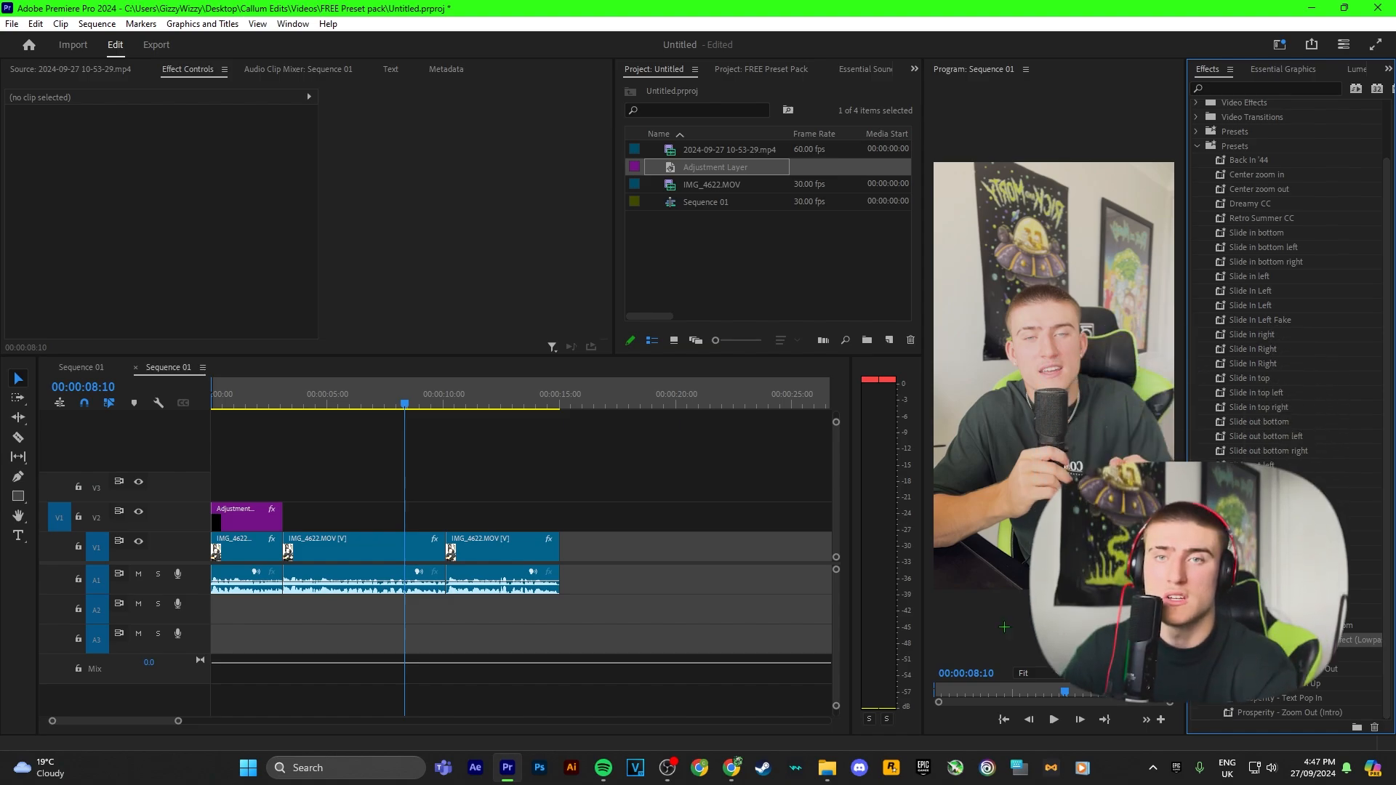
{"action": "left_click", "coordinate": [732, 768]}
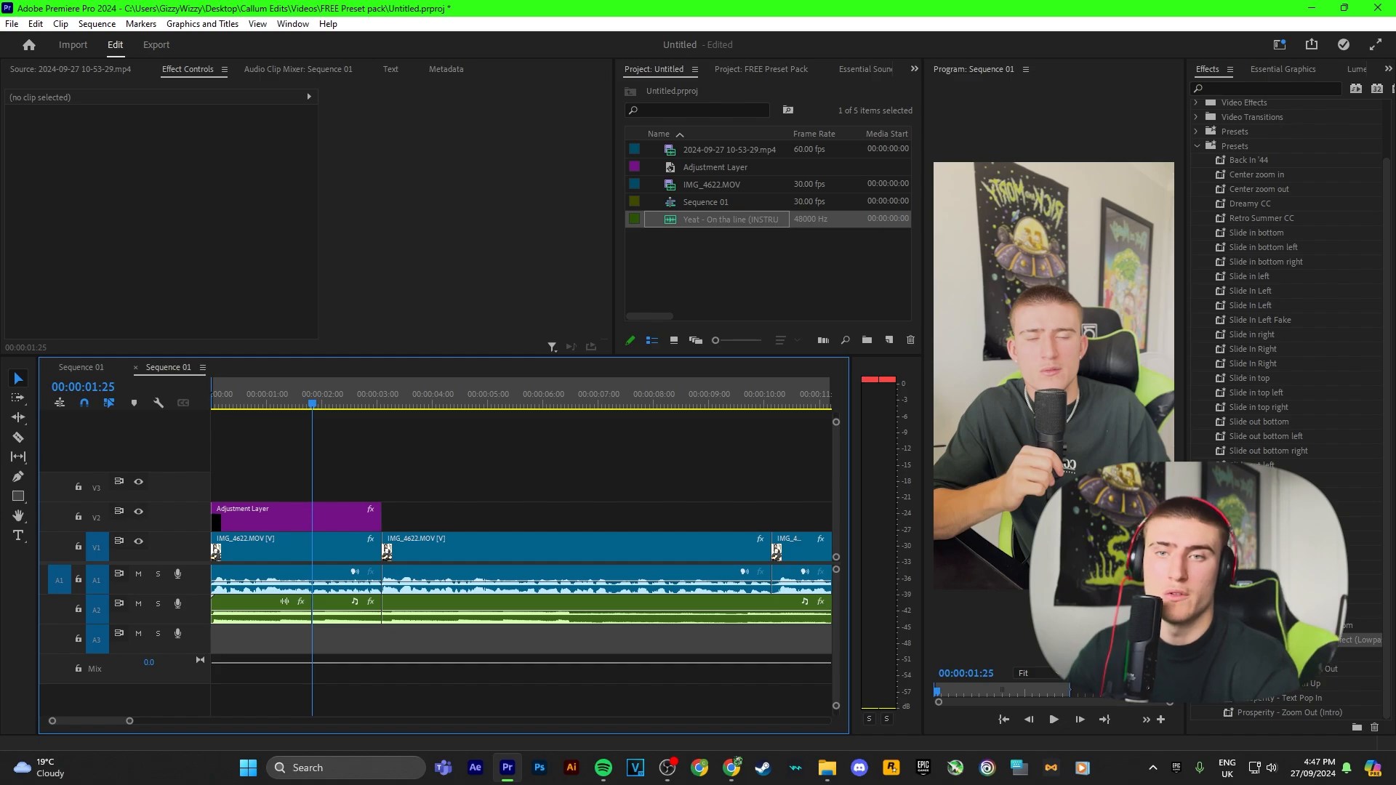
{"action": "left_click_drag", "start_coordinate": [1287, 640], "coordinate": [354, 612]}
{"action": "key", "text": "space"}
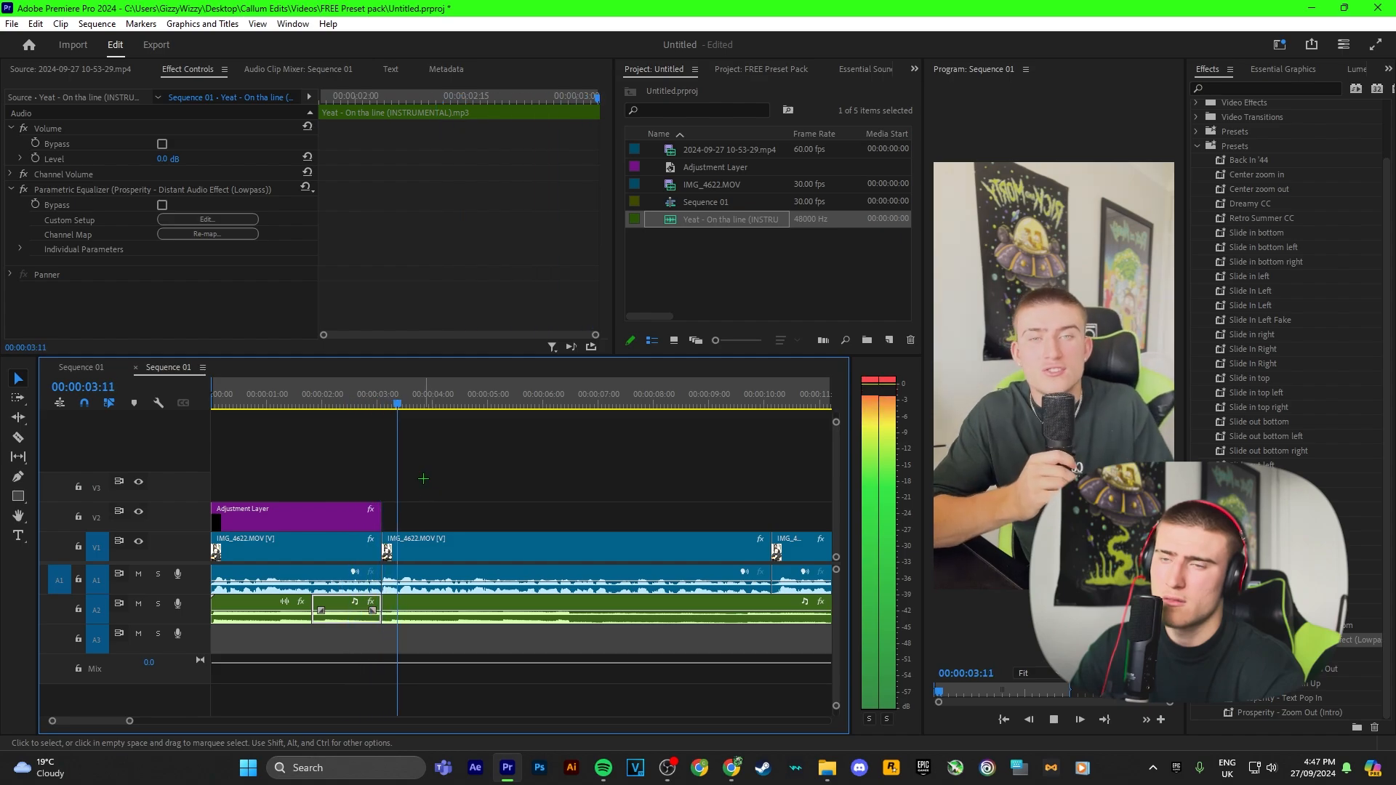
Step: Scrub and play through the opening seconds to review the music effect
{"action": "left_click", "coordinate": [340, 395]}
{"action": "left_click_drag", "start_coordinate": [340, 395], "coordinate": [330, 393]}
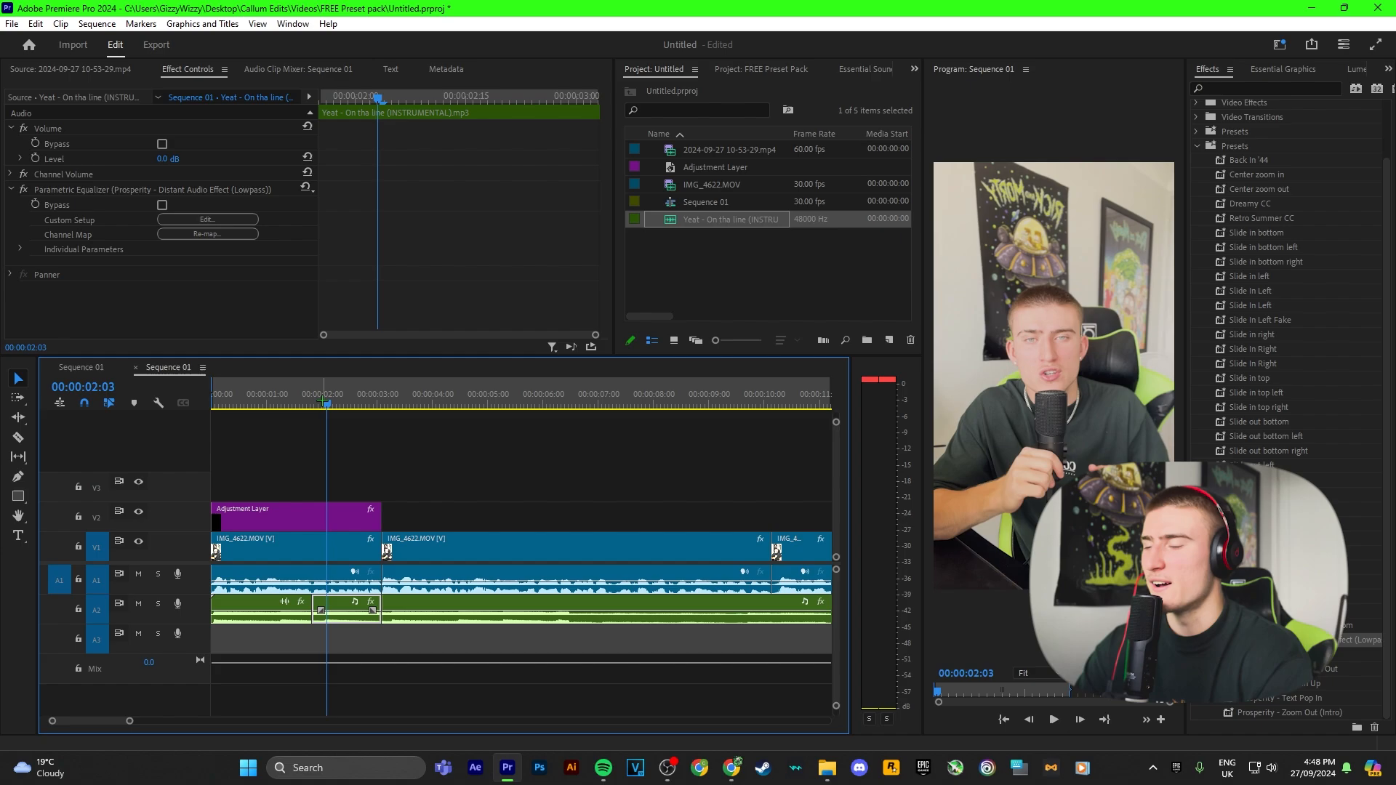
{"action": "left_click_drag", "start_coordinate": [325, 400], "coordinate": [287, 389]}
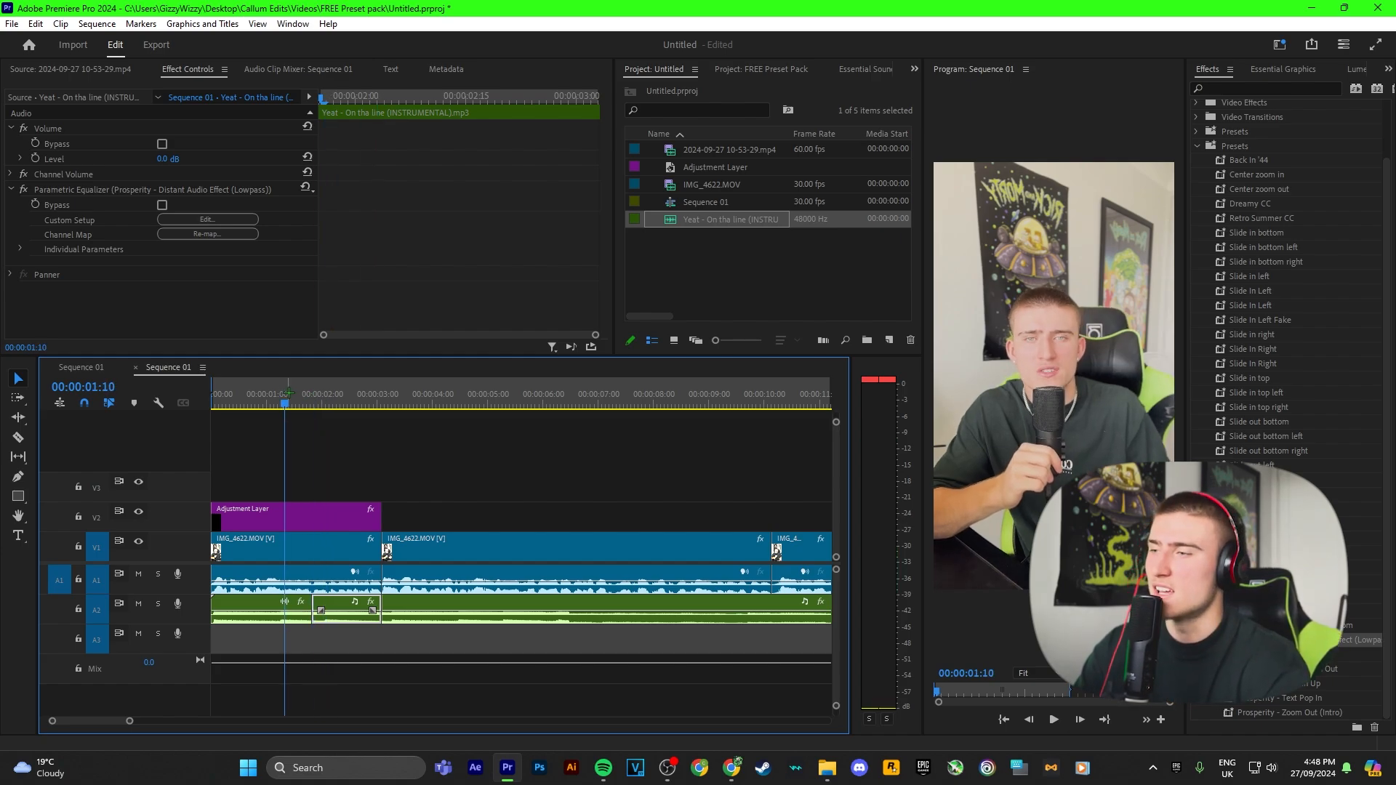
{"action": "left_click_drag", "start_coordinate": [289, 397], "coordinate": [210, 398]}
{"action": "key", "text": "space"}
{"action": "left_click", "coordinate": [432, 438]}
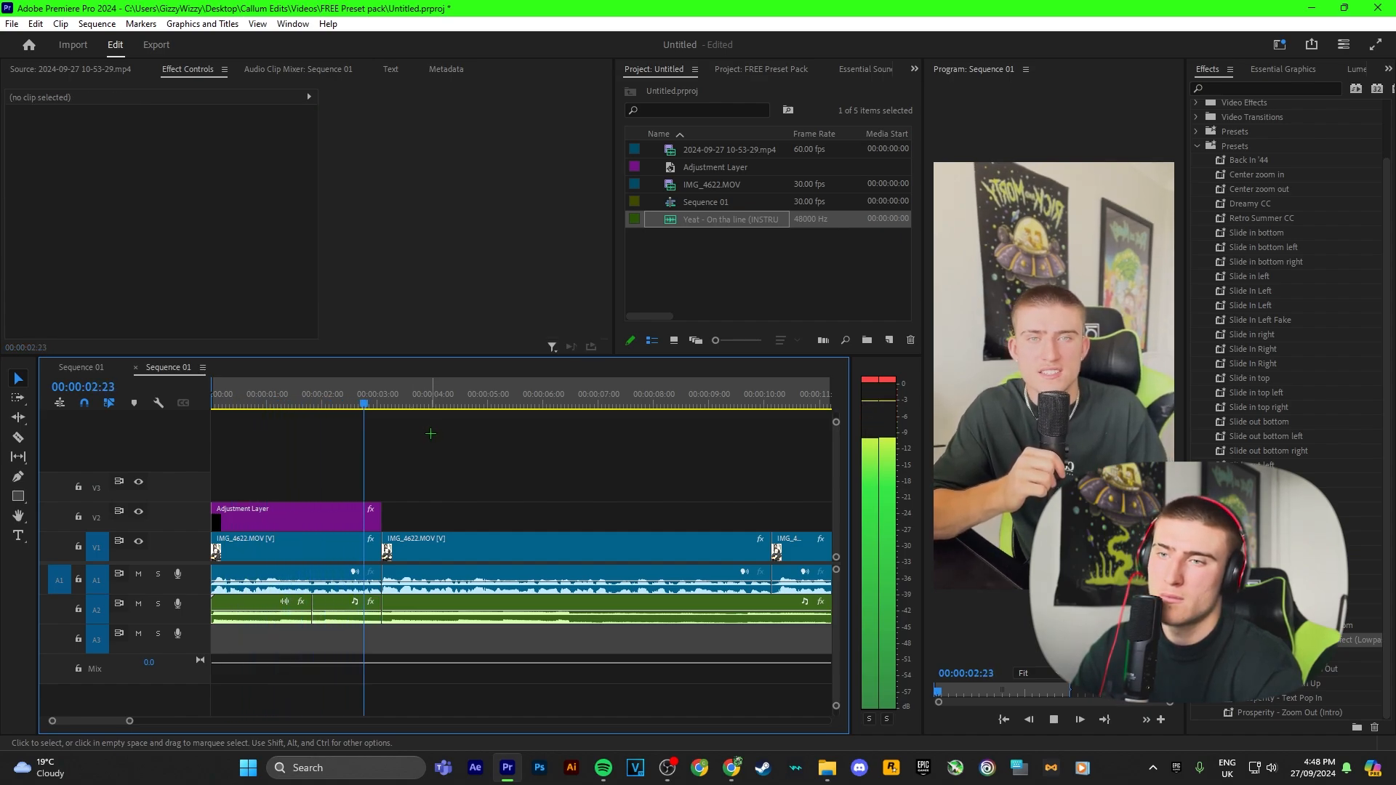
{"action": "left_click", "coordinate": [362, 399]}
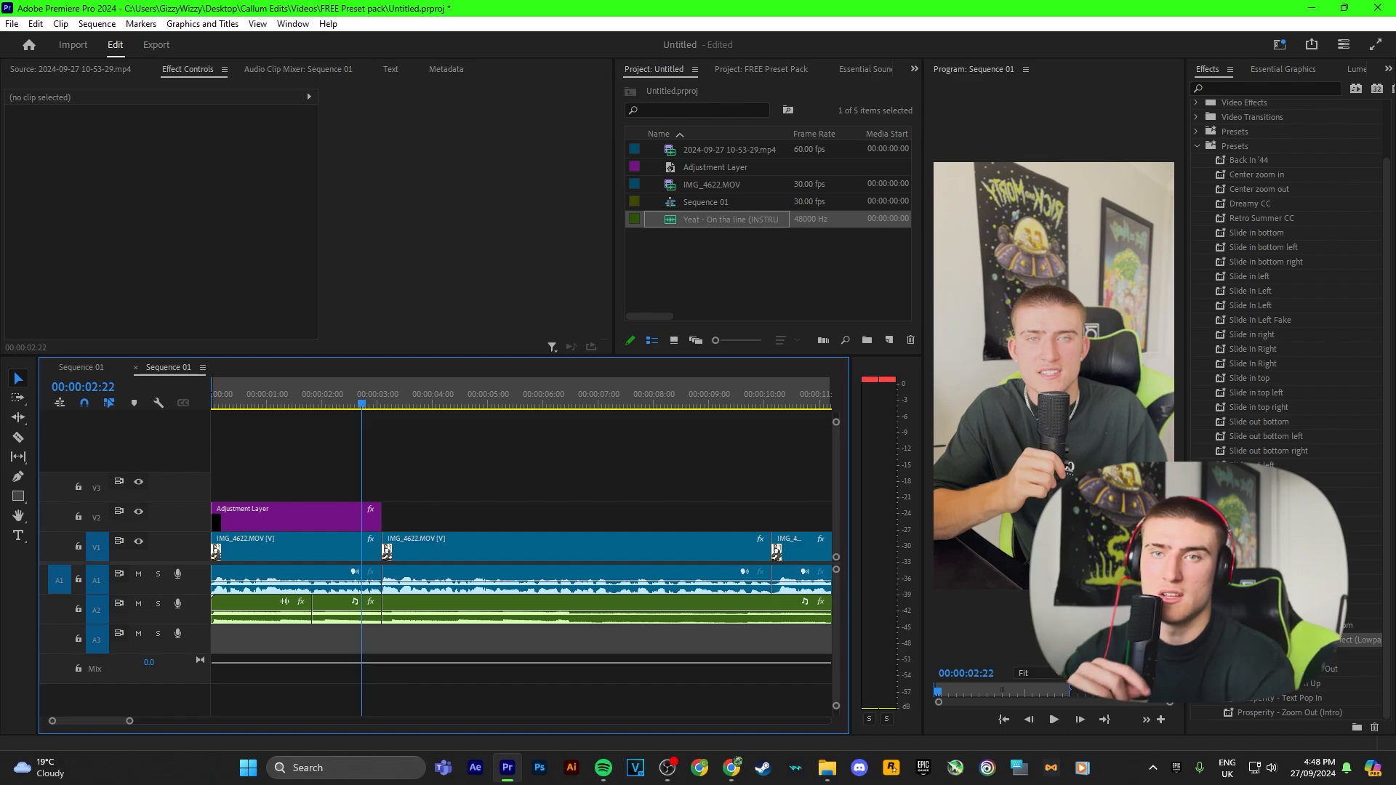
{"action": "left_click", "coordinate": [716, 169]}
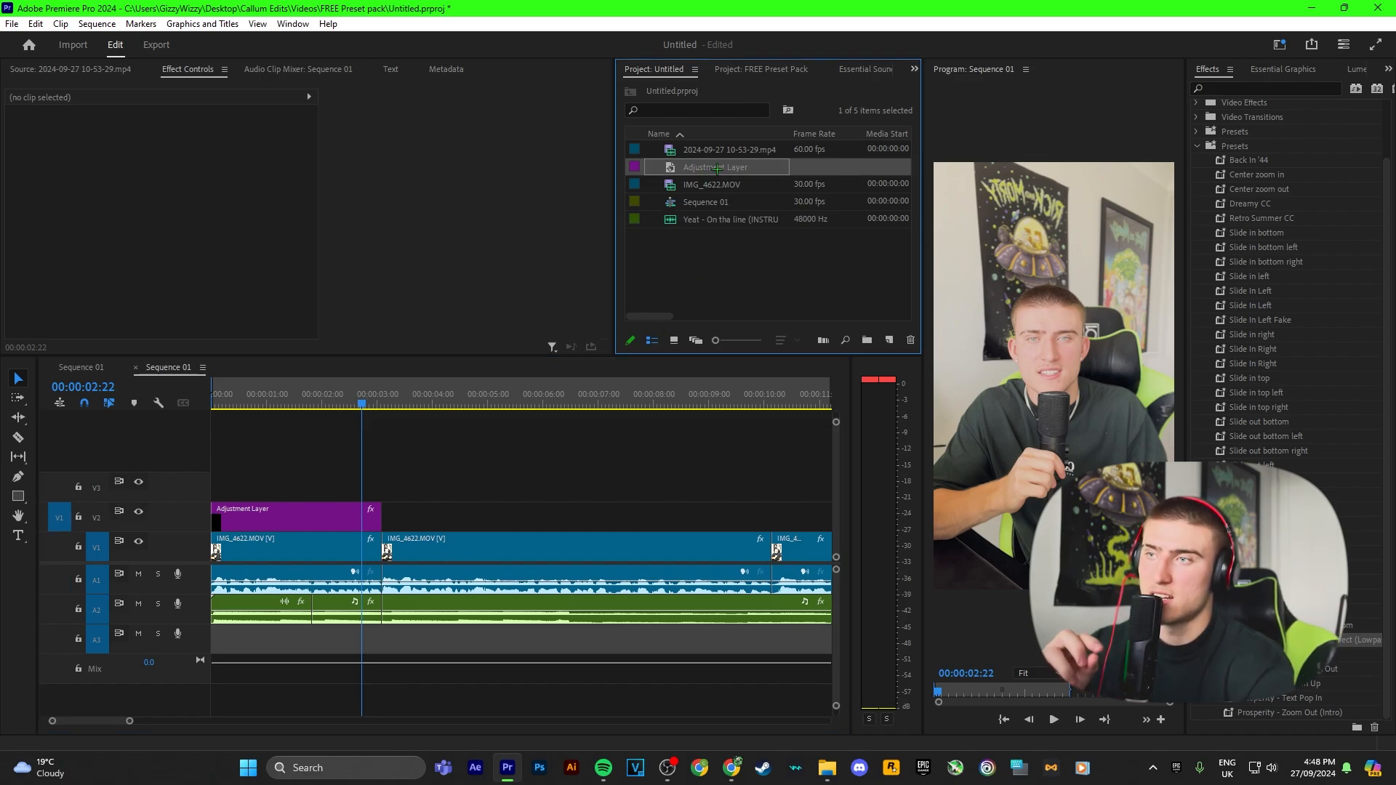
Step: Place another adjustment layer on track V3, spanning roughly 00:00:01:22 to 00:00:02:22
{"action": "left_click_drag", "start_coordinate": [704, 166], "coordinate": [332, 486]}
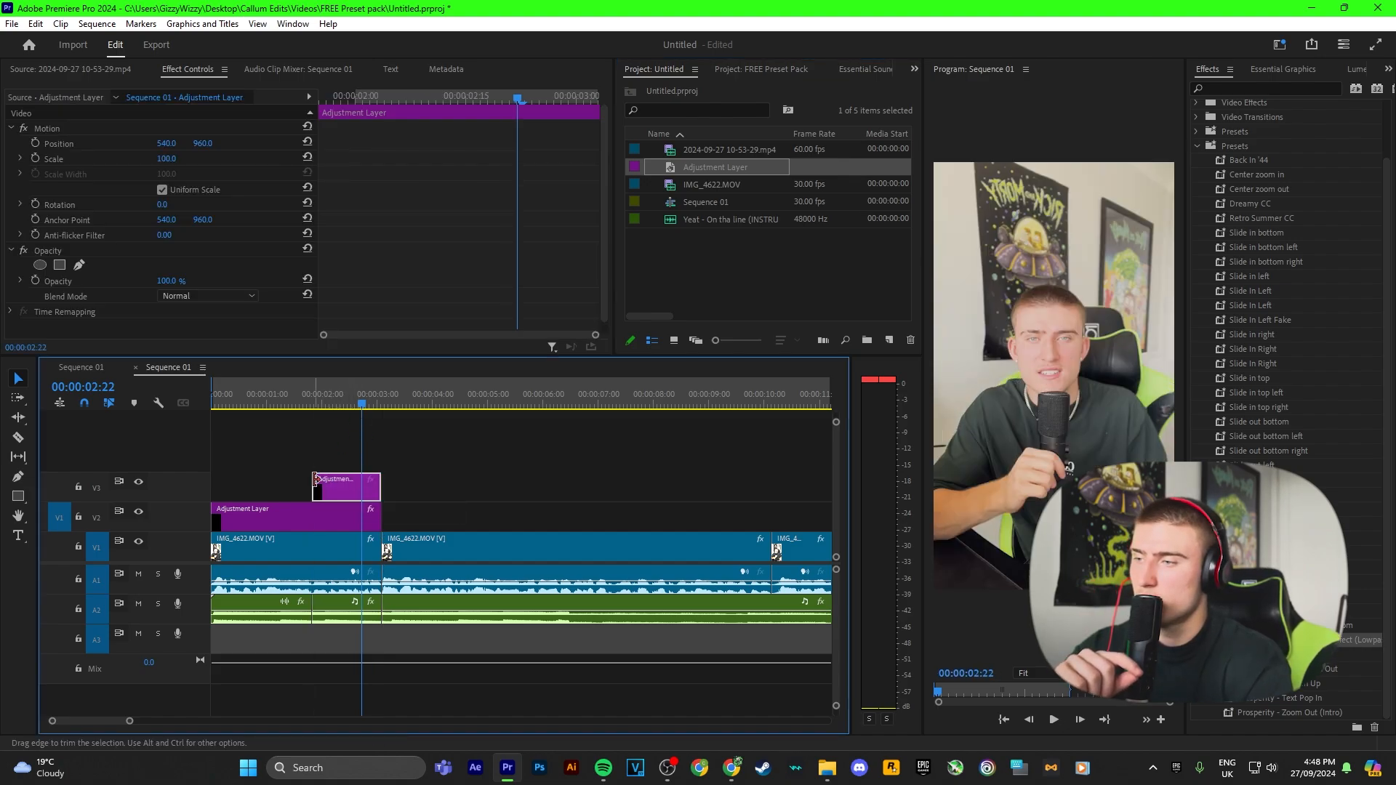
Step: Cut the first adjustment layer on V2 at about 00:00:01:05 and delete the part after the cut
{"action": "left_click", "coordinate": [288, 514]}
{"action": "key", "text": "c"}
{"action": "left_click", "coordinate": [219, 399]}
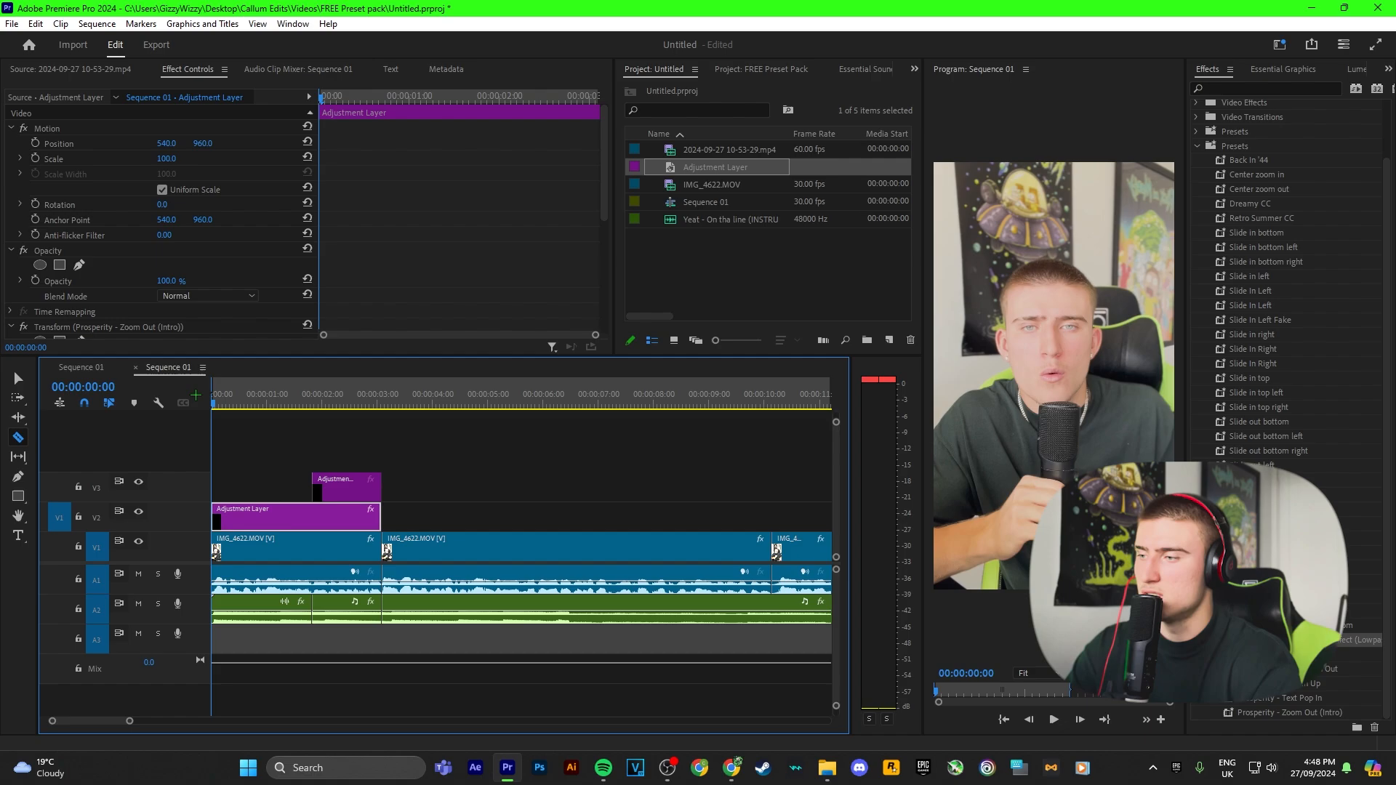
{"action": "left_click", "coordinate": [275, 399]}
{"action": "left_click", "coordinate": [275, 516]}
{"action": "key", "text": "v"}
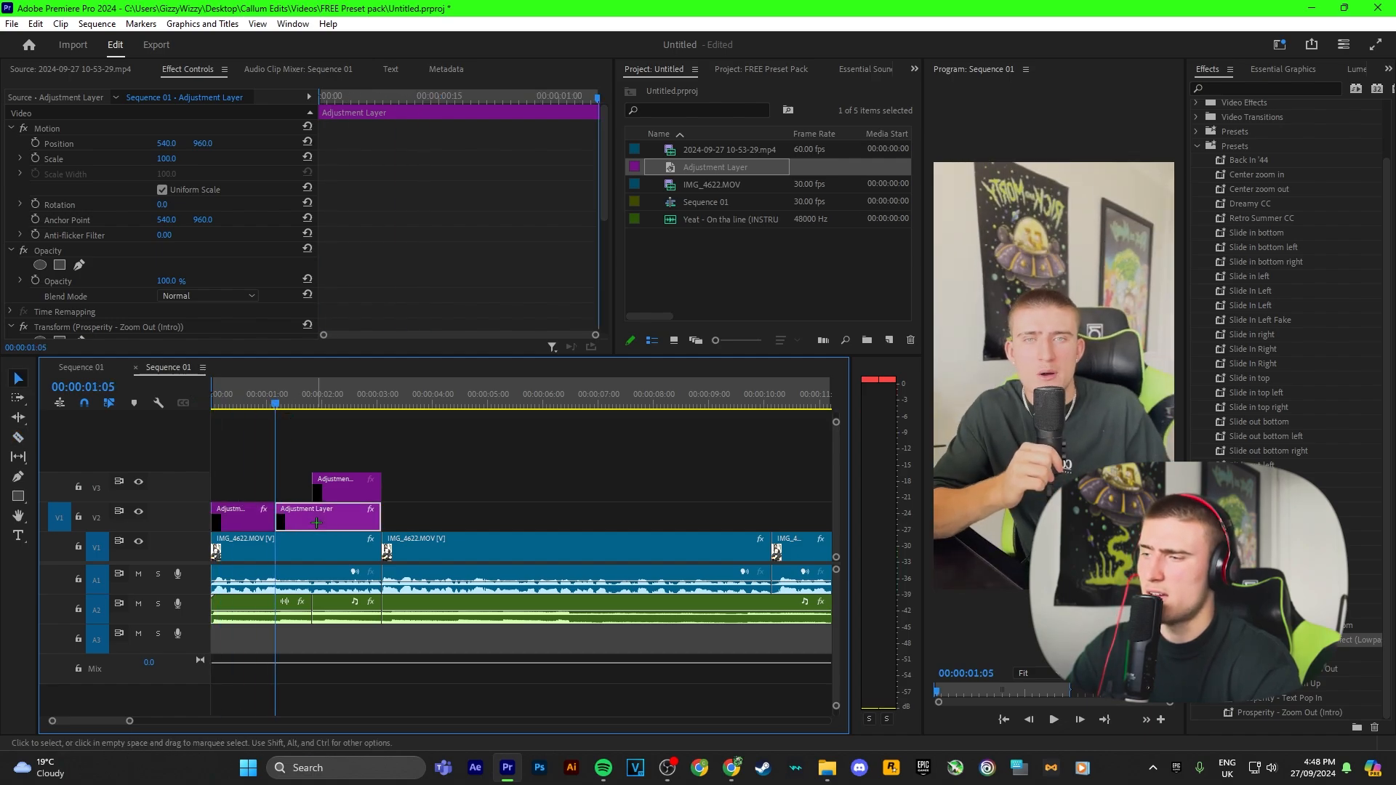
{"action": "left_click", "coordinate": [317, 522]}
{"action": "key", "text": "Delete"}
{"action": "left_click_drag", "start_coordinate": [259, 400], "coordinate": [299, 400]}
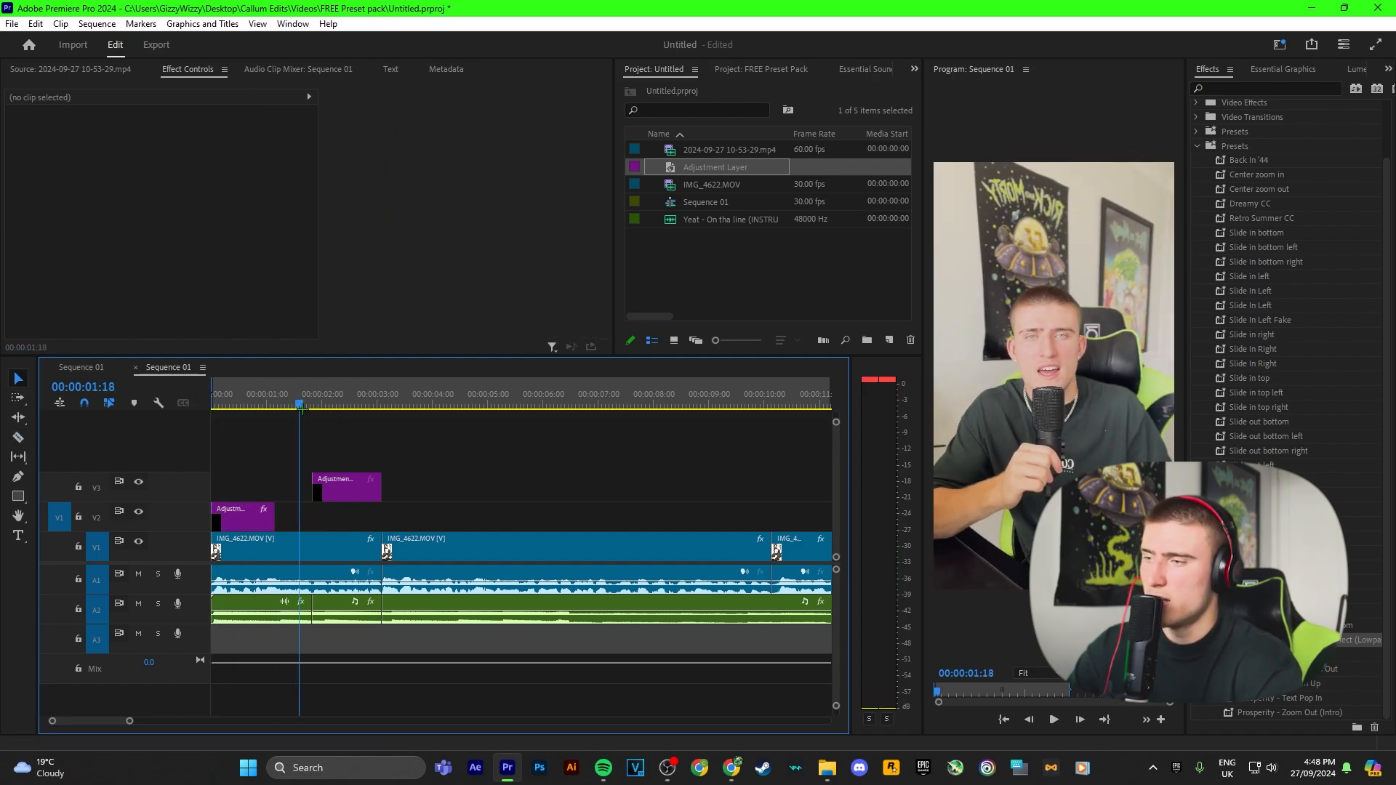
Step: Copy the Transform (Prosperity - Zoom Out (Intro)) effect from the first adjustment layer and paste it onto the V3 adjustment layer
{"action": "left_click", "coordinate": [253, 513]}
{"action": "scroll", "coordinate": [145, 233], "scroll_direction": "down", "scroll_amount": 2}
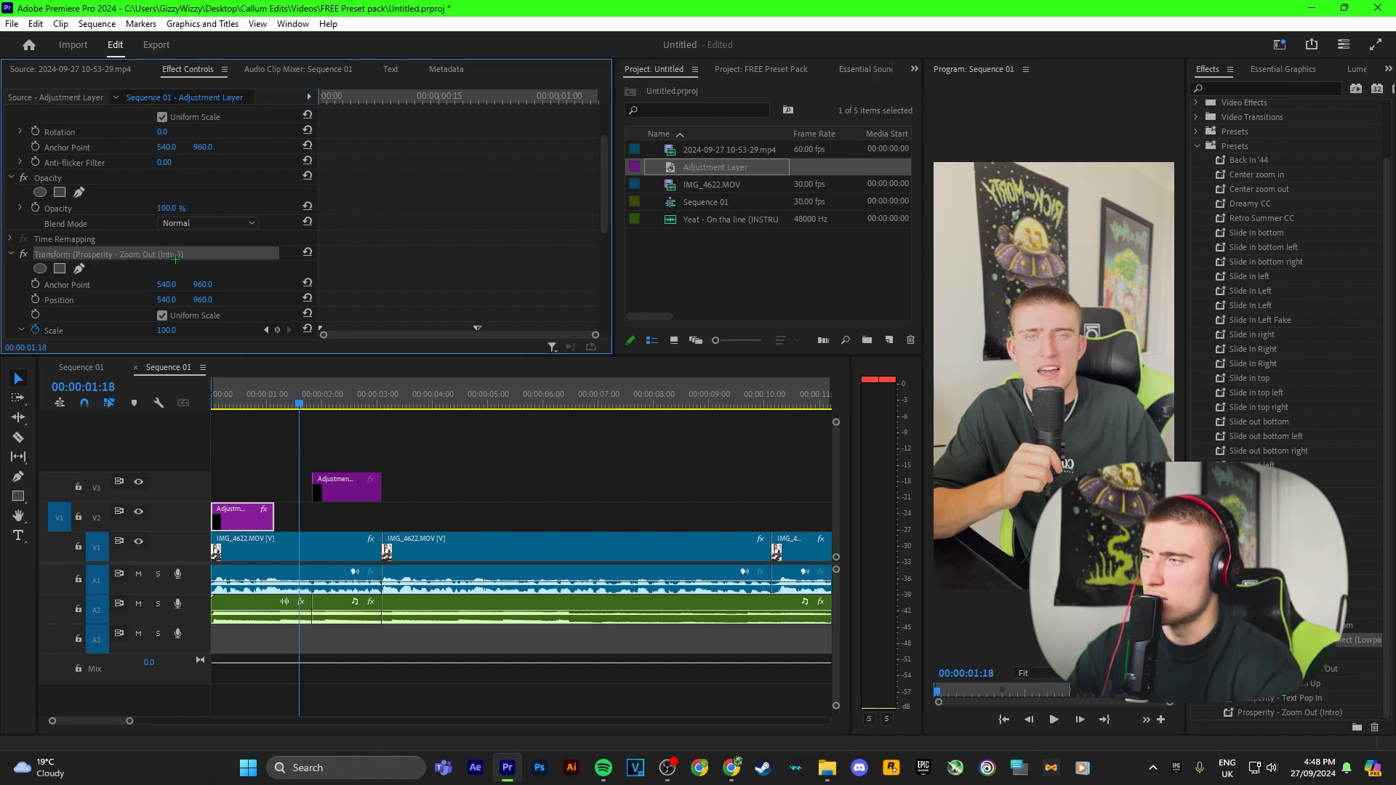
{"action": "right_click", "coordinate": [182, 256]}
{"action": "left_click", "coordinate": [213, 329]}
{"action": "left_click", "coordinate": [341, 489]}
{"action": "left_click", "coordinate": [314, 398]}
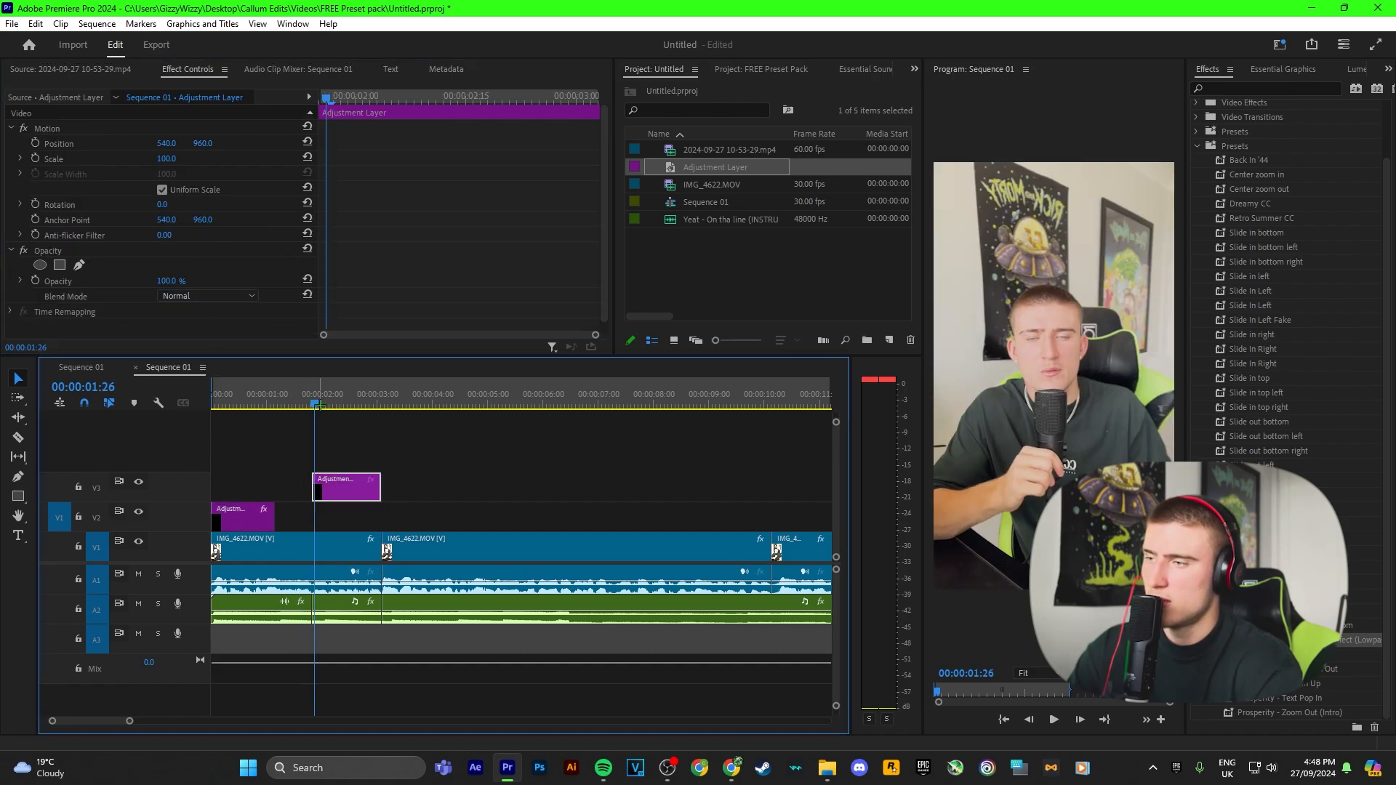
{"action": "key", "text": "ctrl+v"}
Step: Reverse the pasted zoom by setting Scale to 100 at the first keyframe and 130 at the second keyframe
{"action": "scroll", "coordinate": [339, 169], "scroll_direction": "down", "scroll_amount": 2}
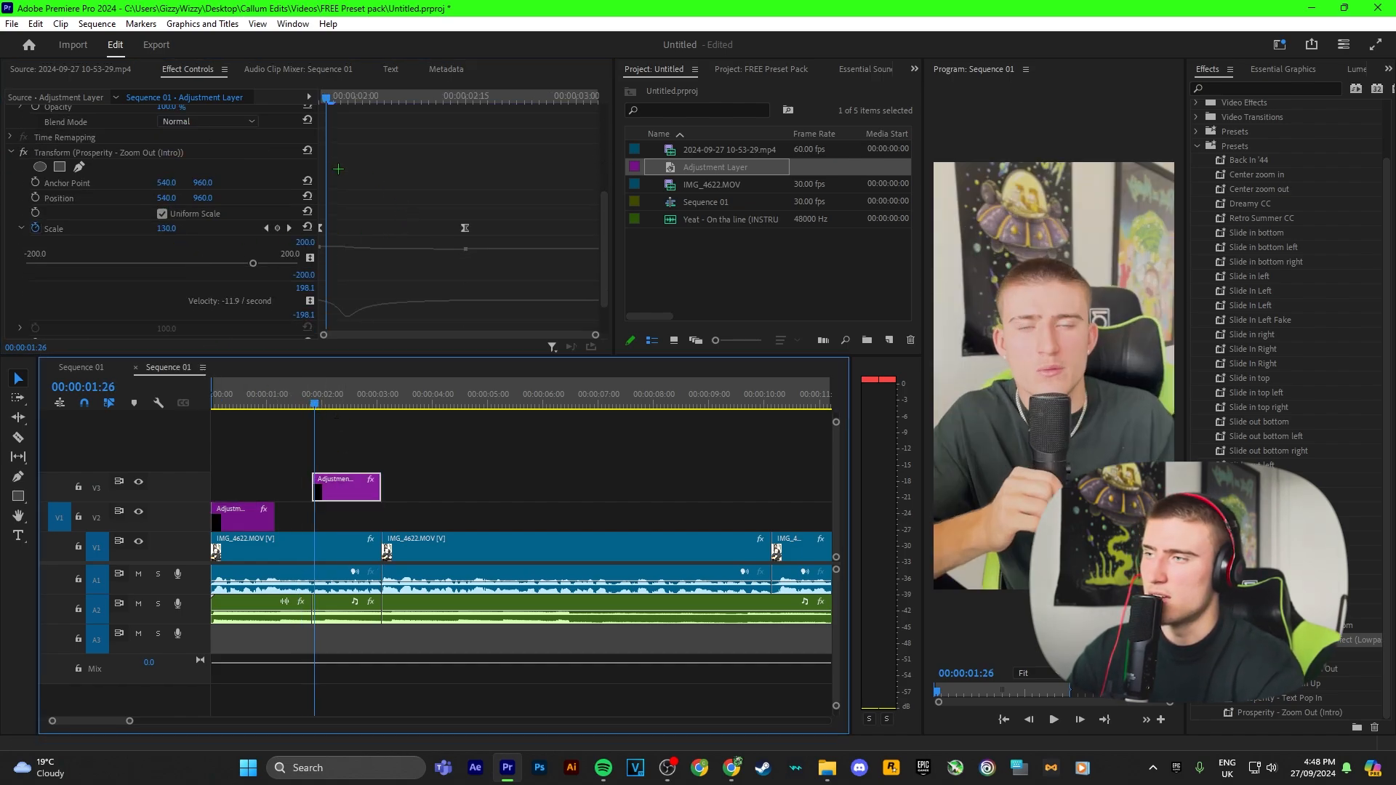
{"action": "left_click", "coordinate": [288, 228]}
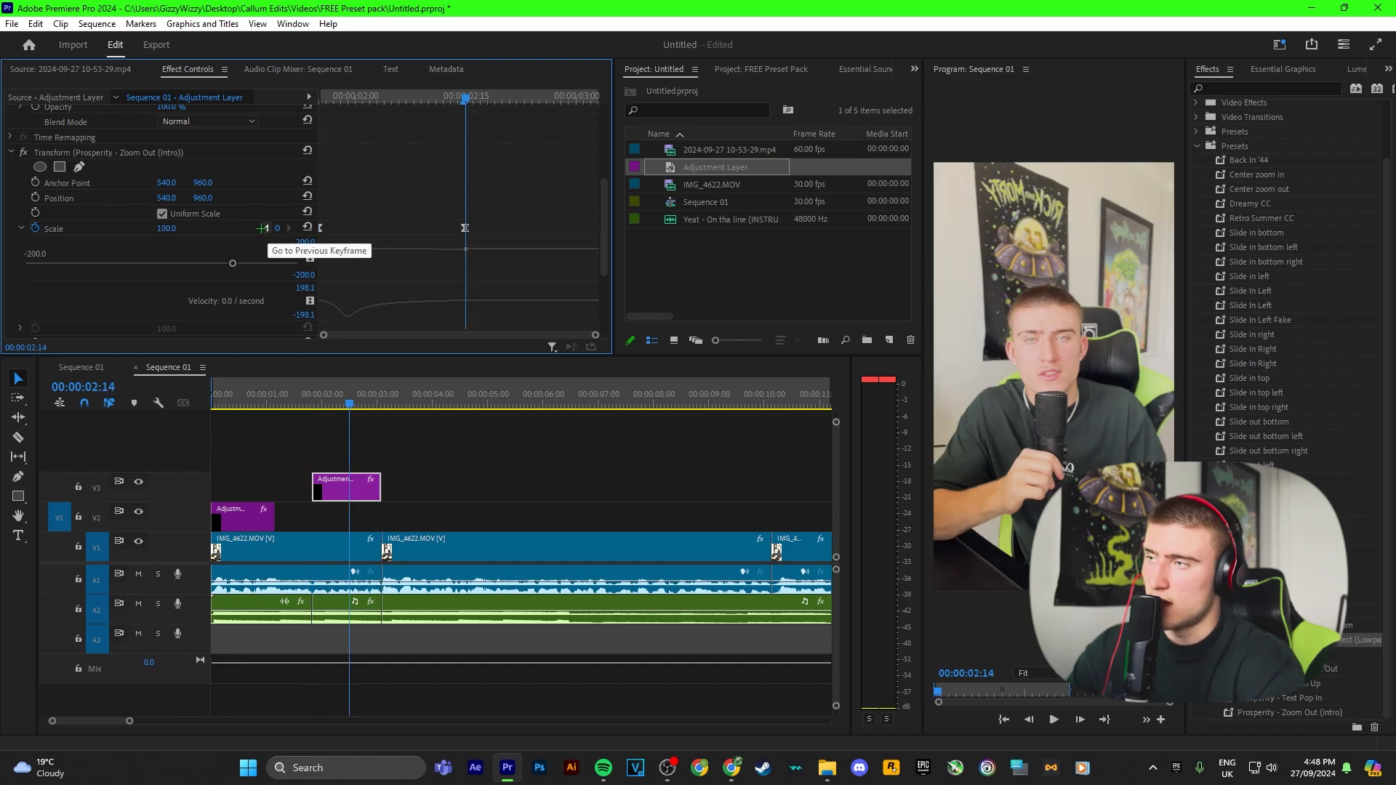
{"action": "left_click", "coordinate": [266, 228]}
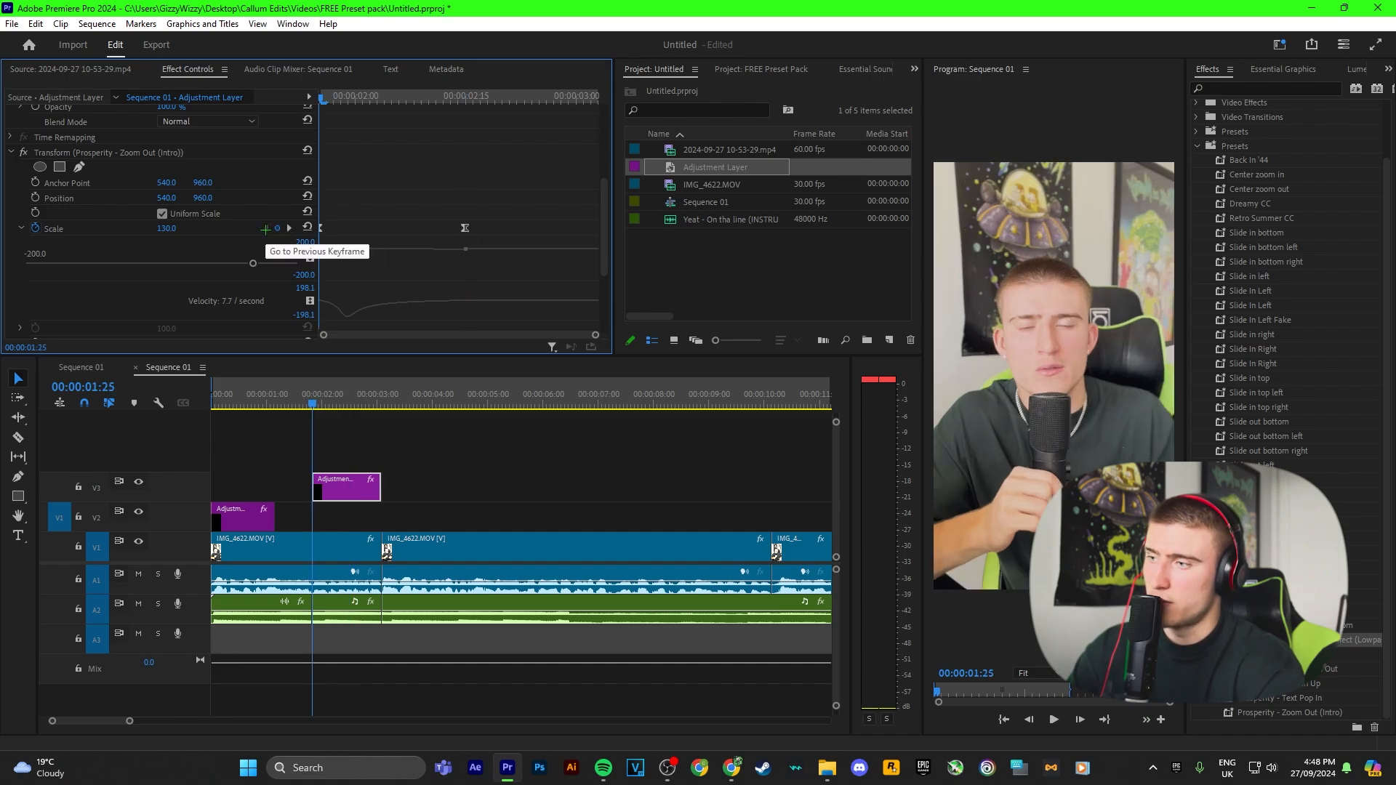
{"action": "left_click", "coordinate": [177, 228]}
{"action": "type", "text": "100"}
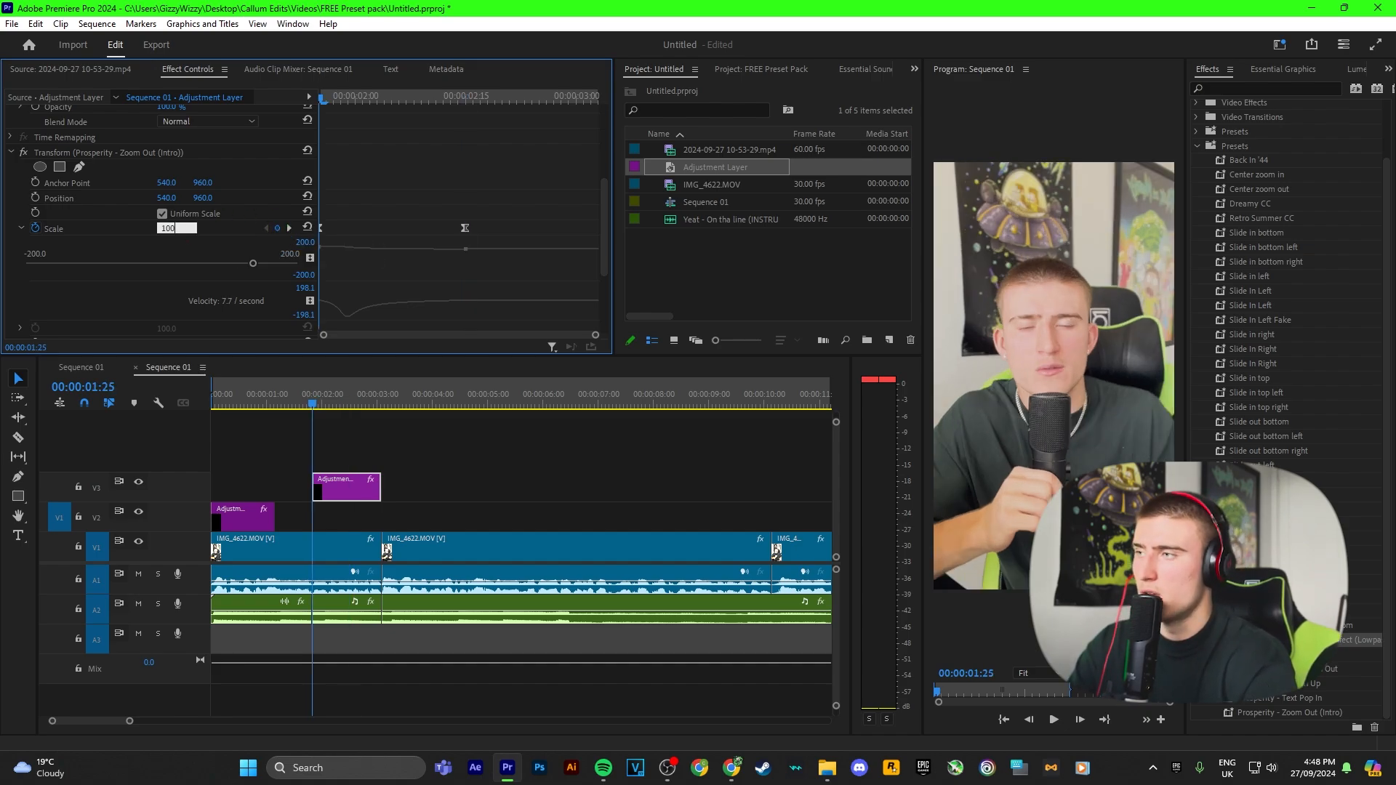
{"action": "key", "text": "Return"}
{"action": "left_click", "coordinate": [289, 227]}
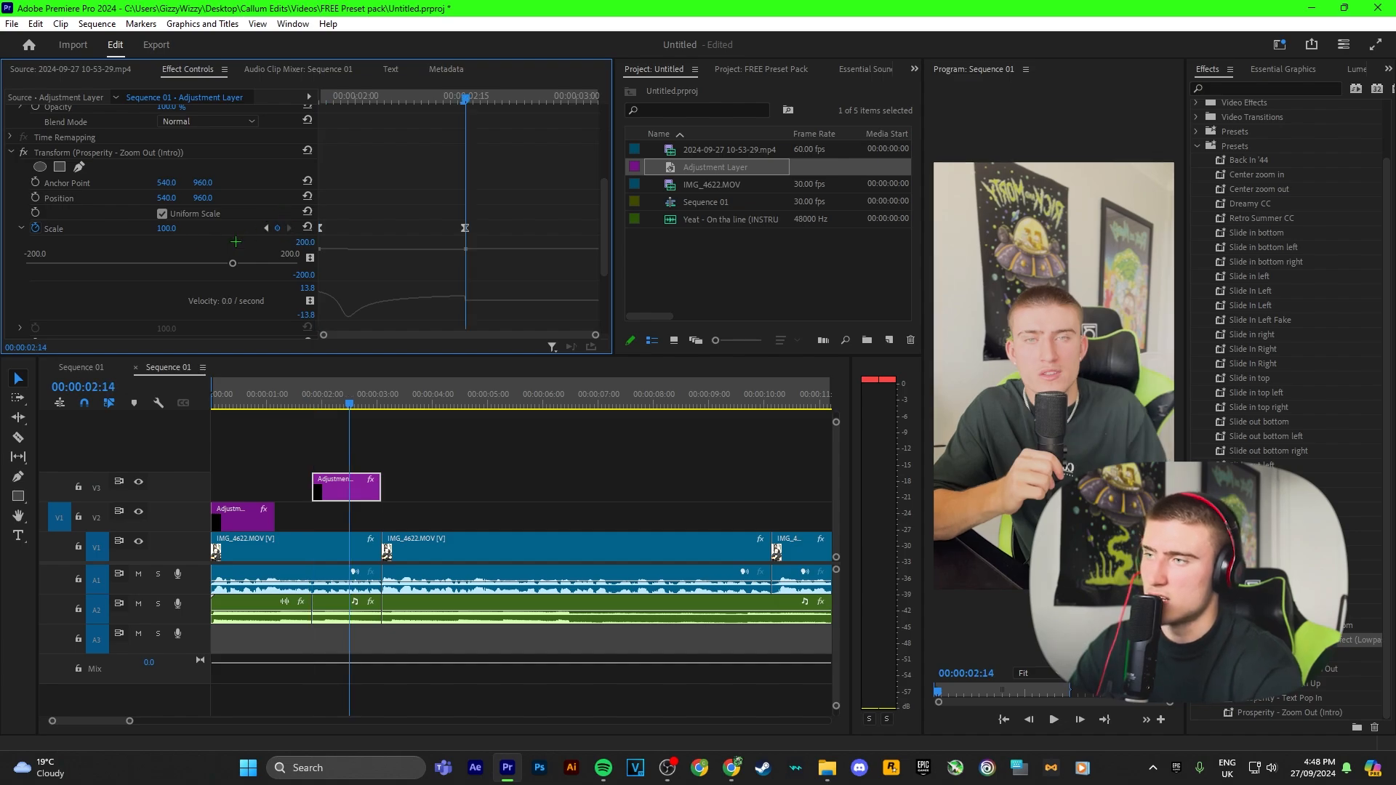
{"action": "left_click", "coordinate": [176, 227]}
{"action": "type", "text": "130"}
{"action": "key", "text": "Return"}
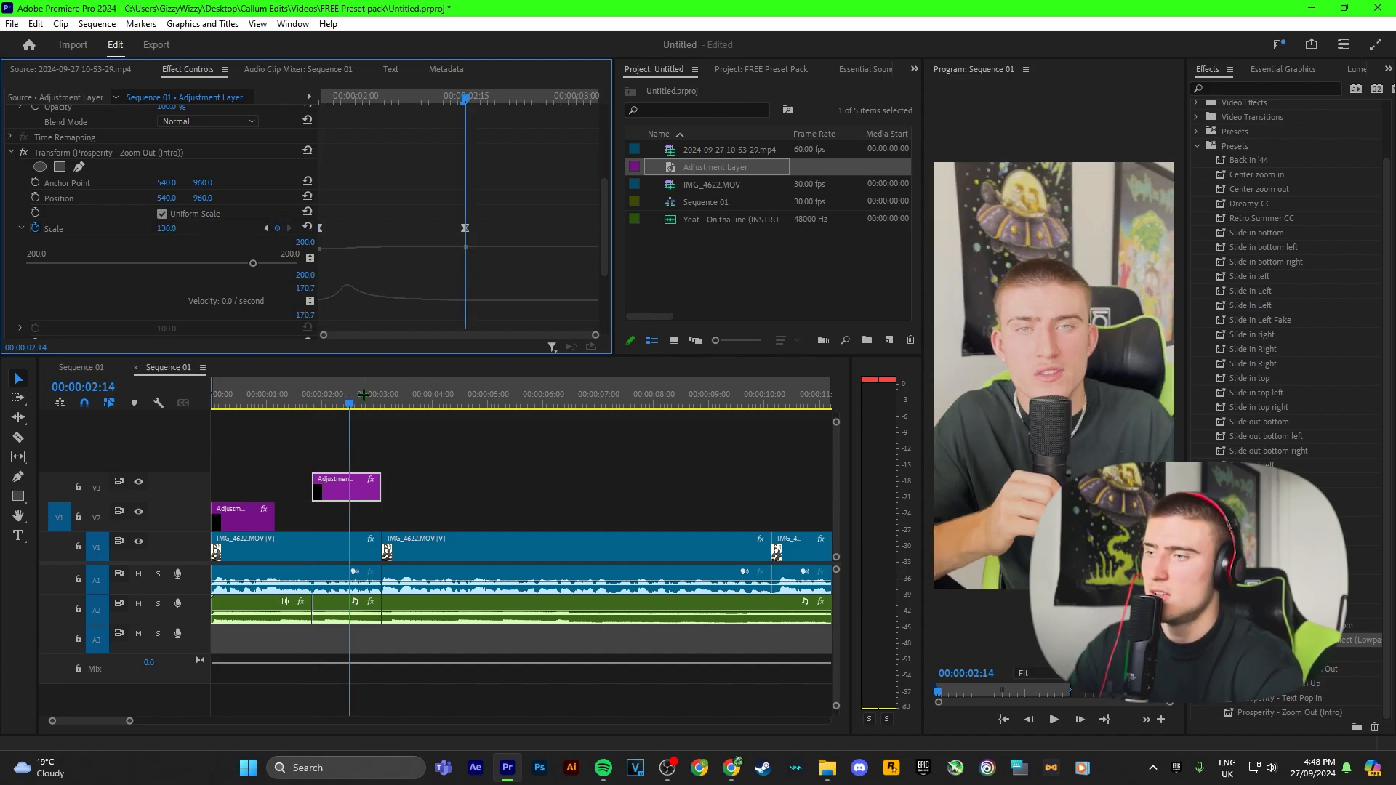
Step: Preview the new zoom, then move its adjustment layer from V3 down onto track V2
{"action": "left_click", "coordinate": [311, 396]}
{"action": "key", "text": "space"}
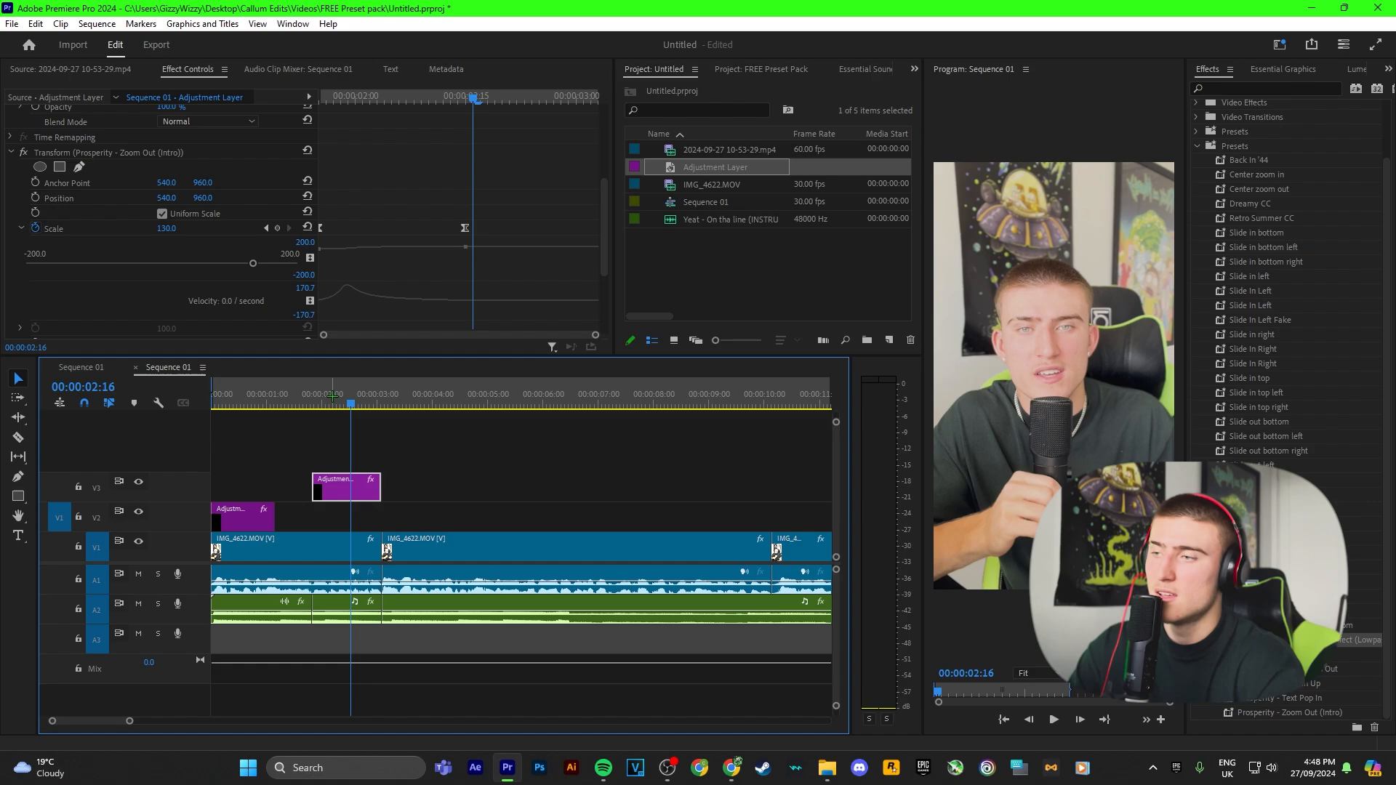
{"action": "left_click_drag", "start_coordinate": [345, 487], "coordinate": [348, 518]}
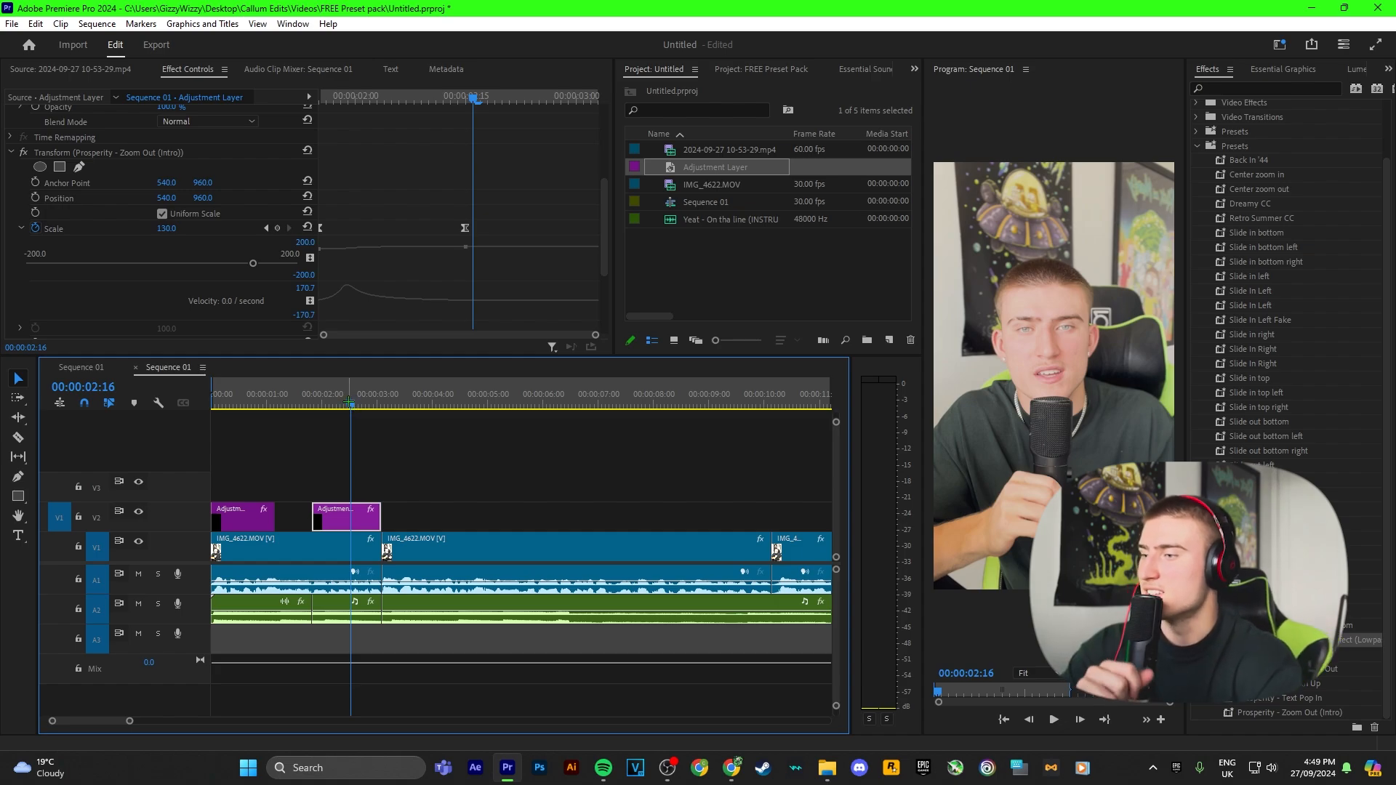
{"action": "left_click", "coordinate": [381, 453]}
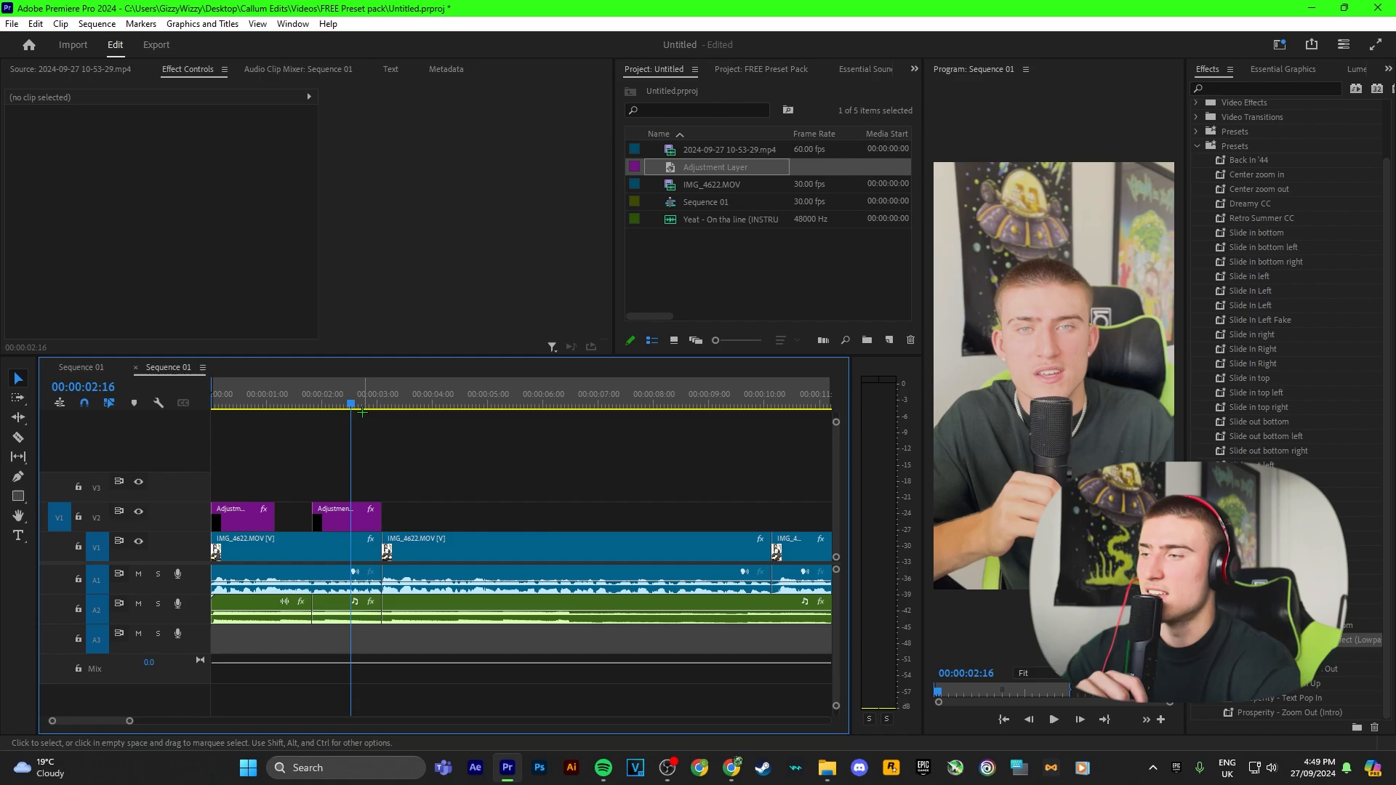
Step: Play through the section around the second zoom to review it
{"action": "left_click_drag", "start_coordinate": [350, 399], "coordinate": [299, 399]}
{"action": "key", "text": "space"}
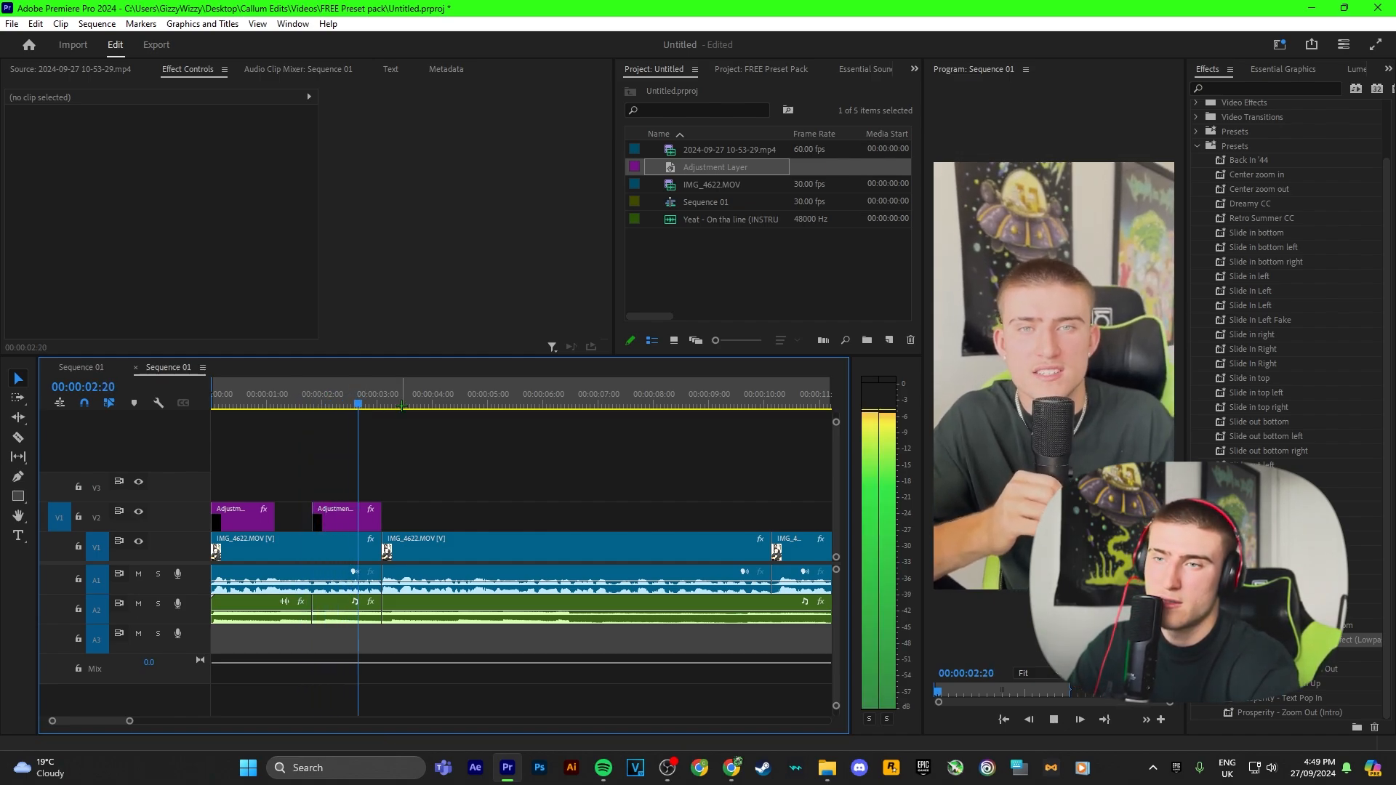
{"action": "key", "text": "space"}
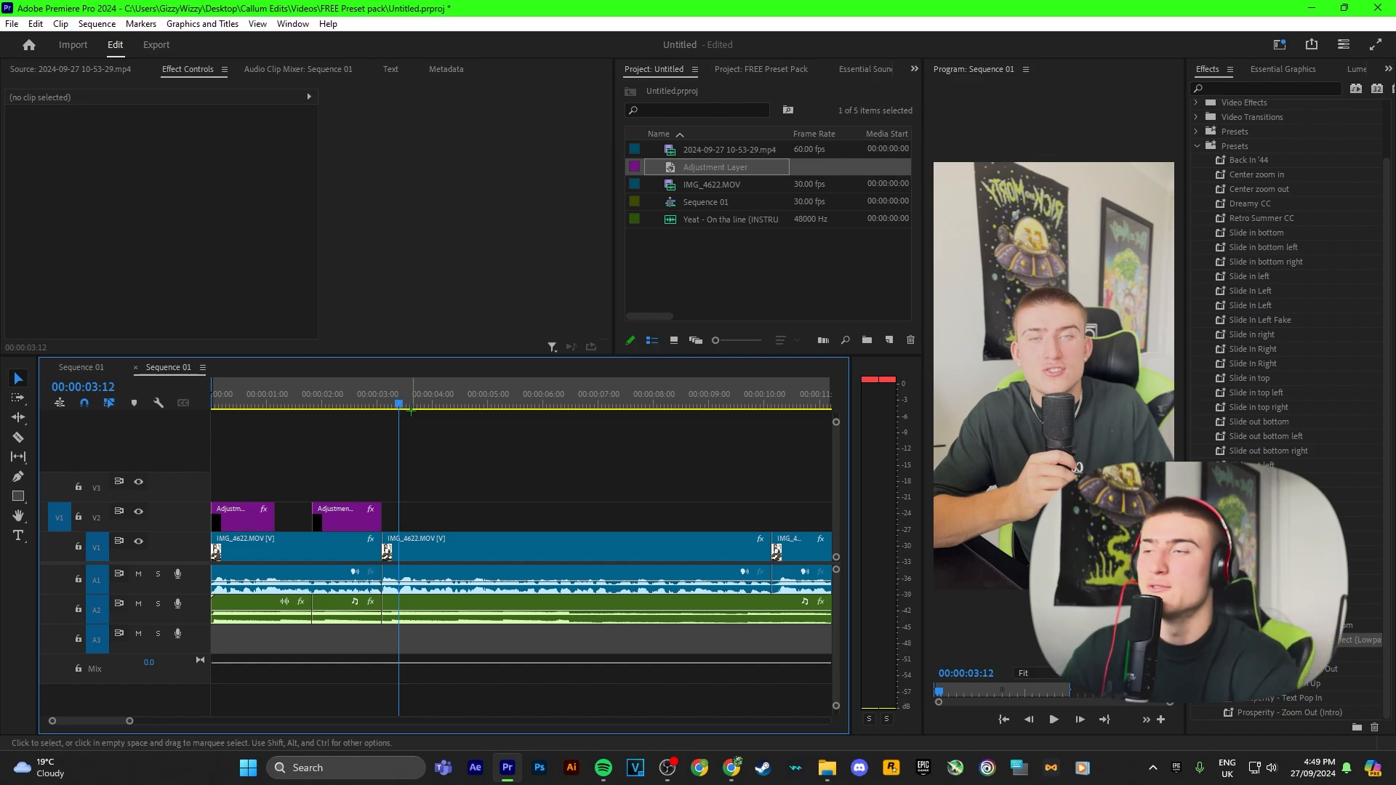
{"action": "left_click_drag", "start_coordinate": [398, 404], "coordinate": [345, 403]}
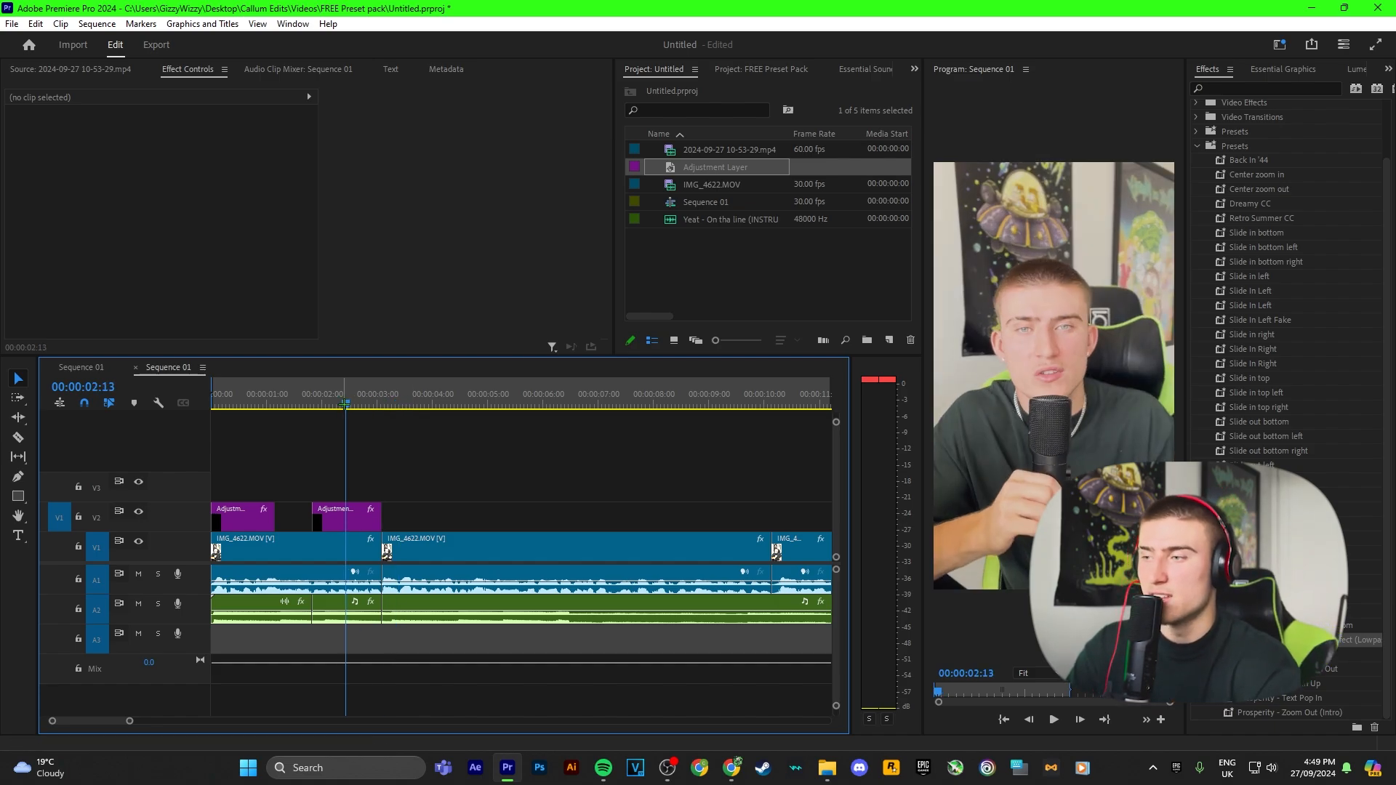
Step: Cut the video clip on V1 where the second adjustment layer begins
{"action": "left_click", "coordinate": [1262, 654]}
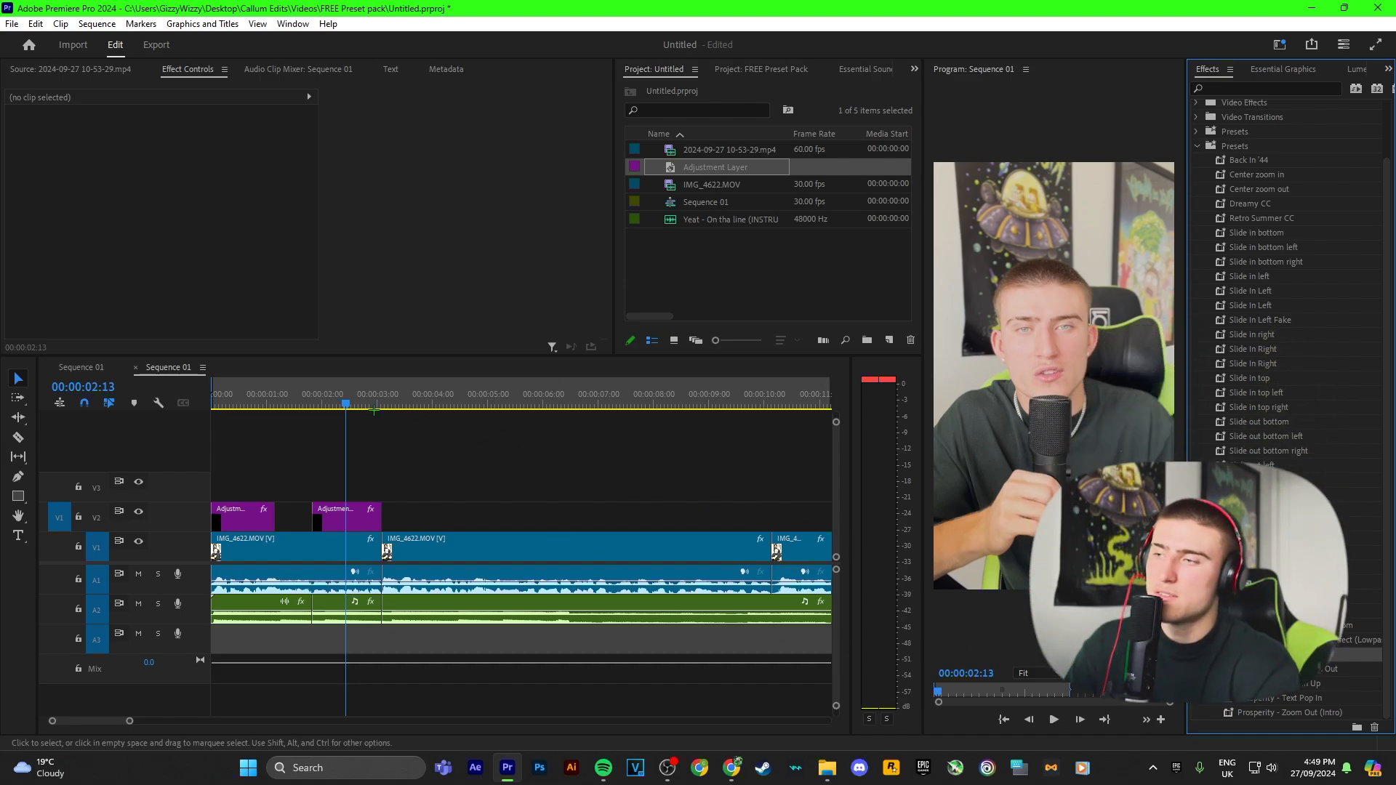
{"action": "left_click_drag", "start_coordinate": [339, 399], "coordinate": [357, 404]}
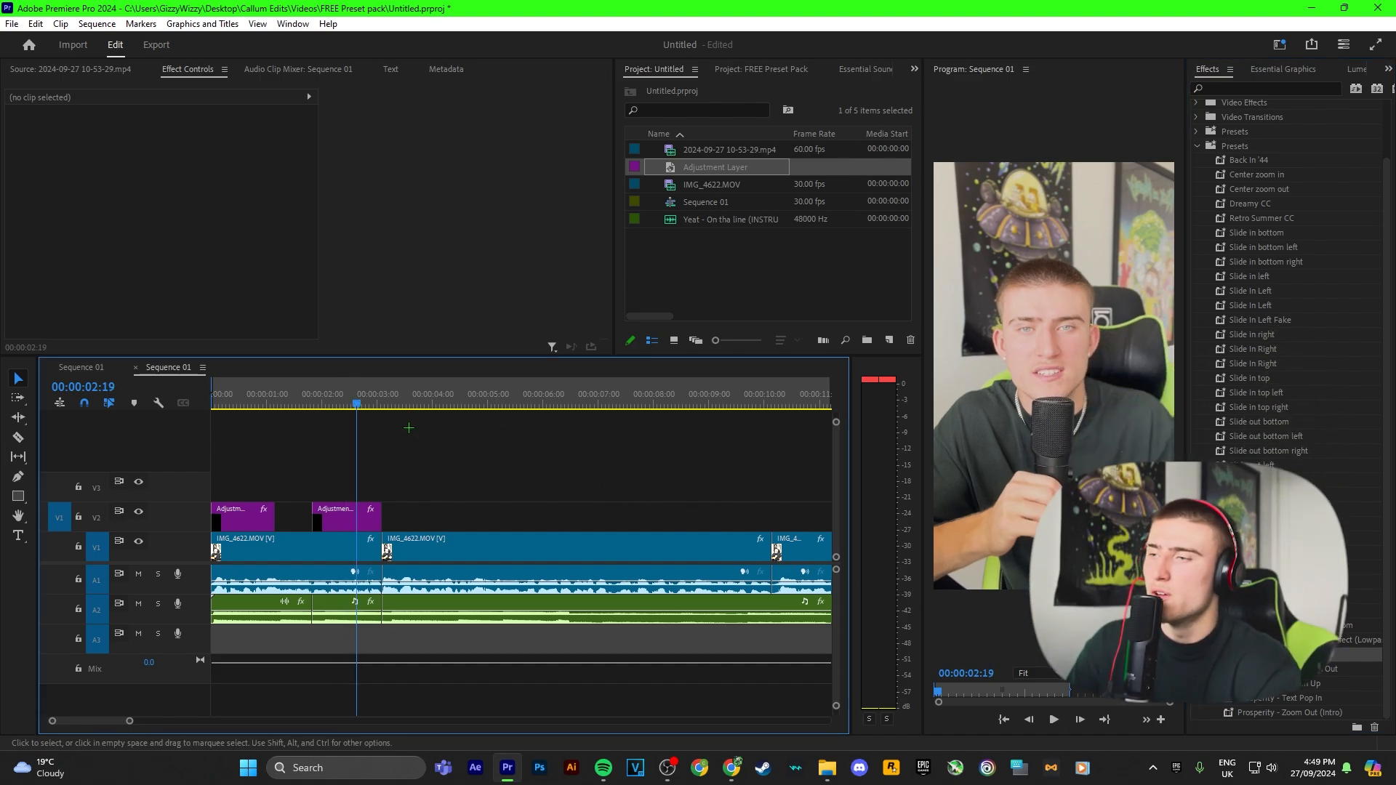
{"action": "key", "text": "c"}
{"action": "left_click", "coordinate": [313, 547]}
{"action": "key", "text": "v"}
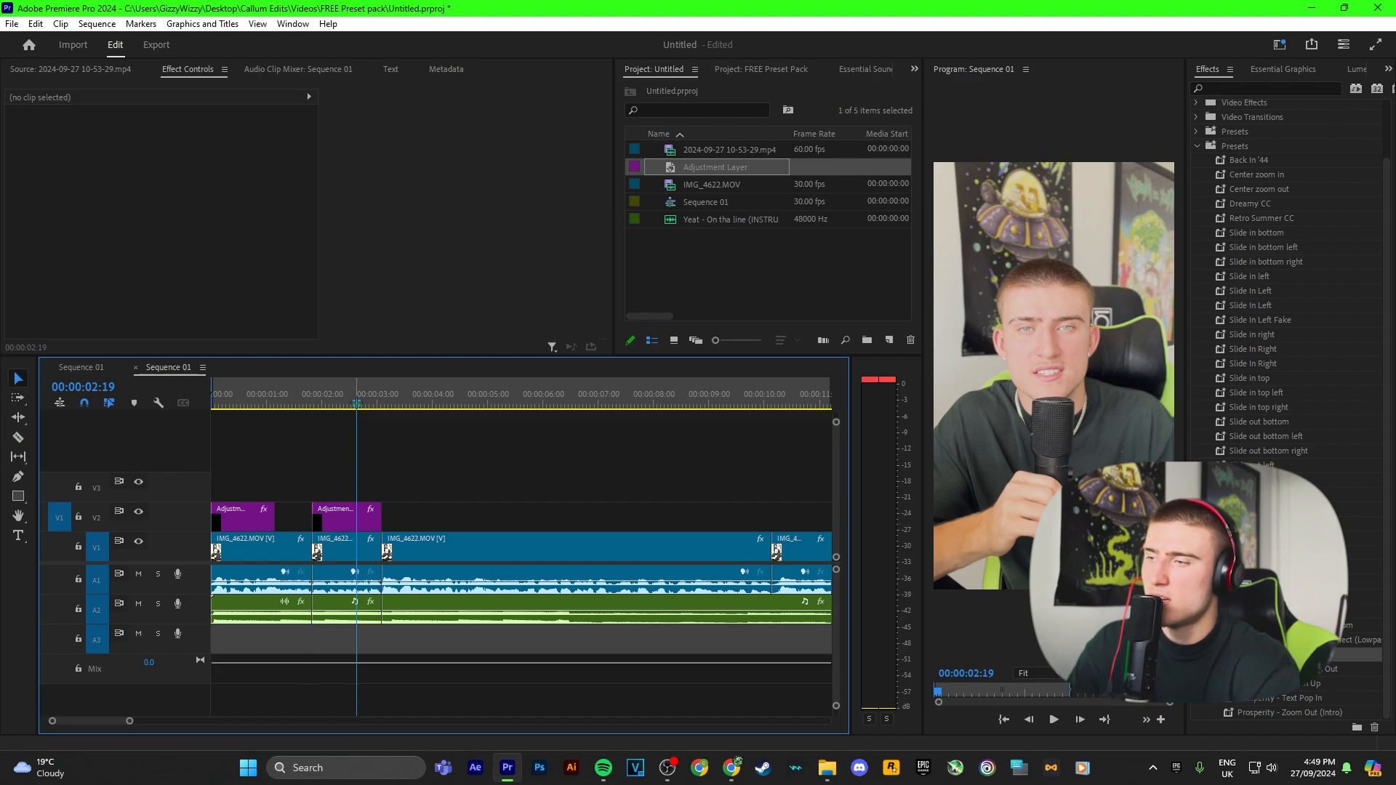
Step: Select the opening video segment and play it back to review the edit
{"action": "left_click", "coordinate": [346, 402]}
{"action": "left_click", "coordinate": [253, 403]}
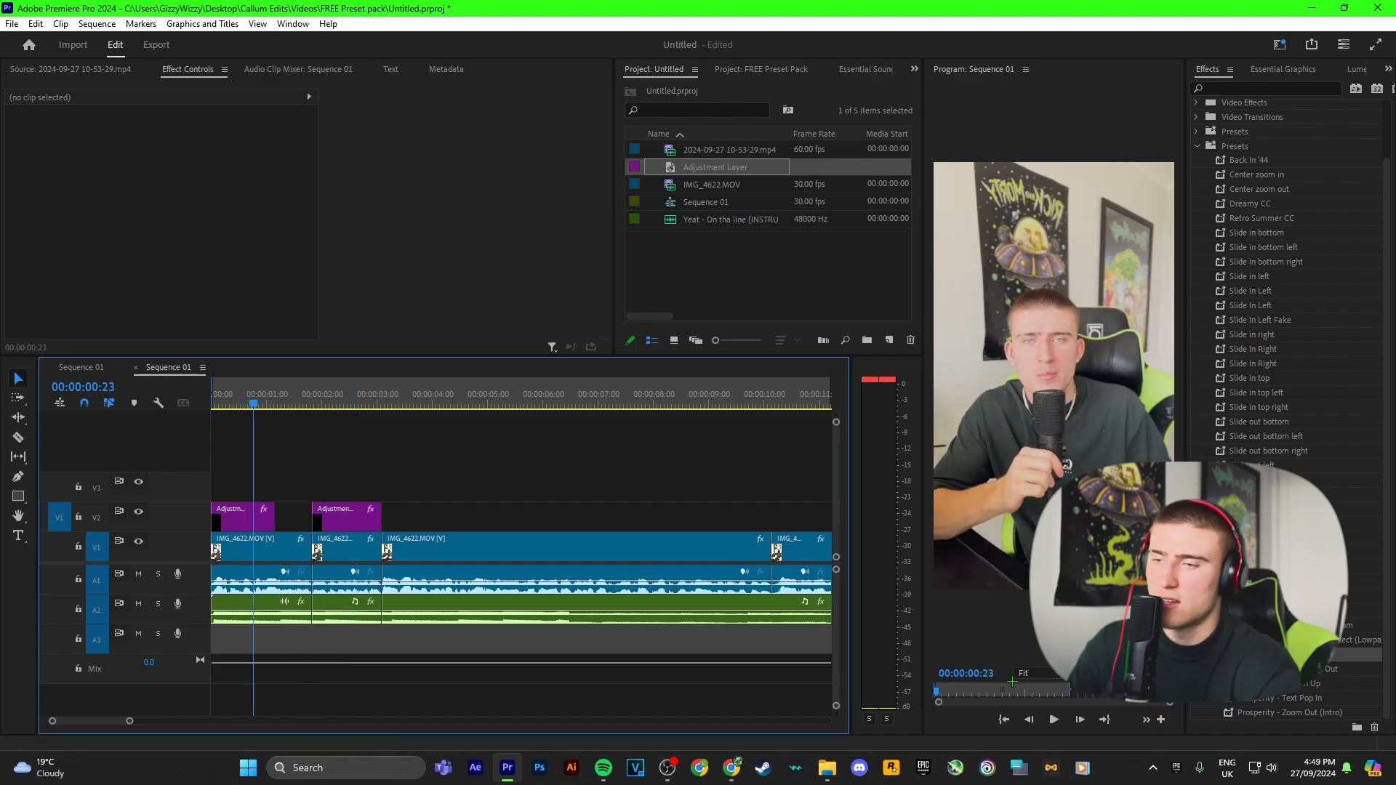
{"action": "left_click", "coordinate": [259, 547]}
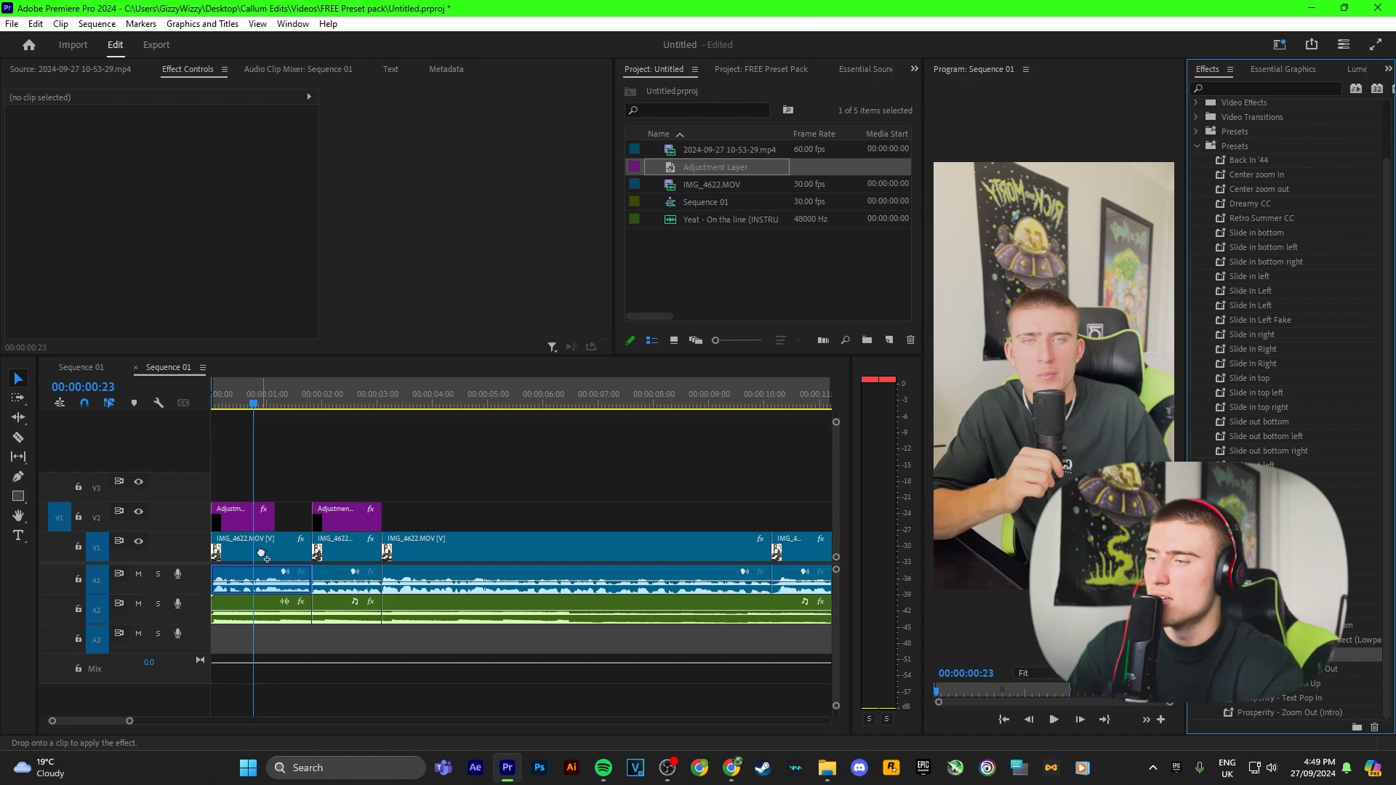
{"action": "key", "text": "space"}
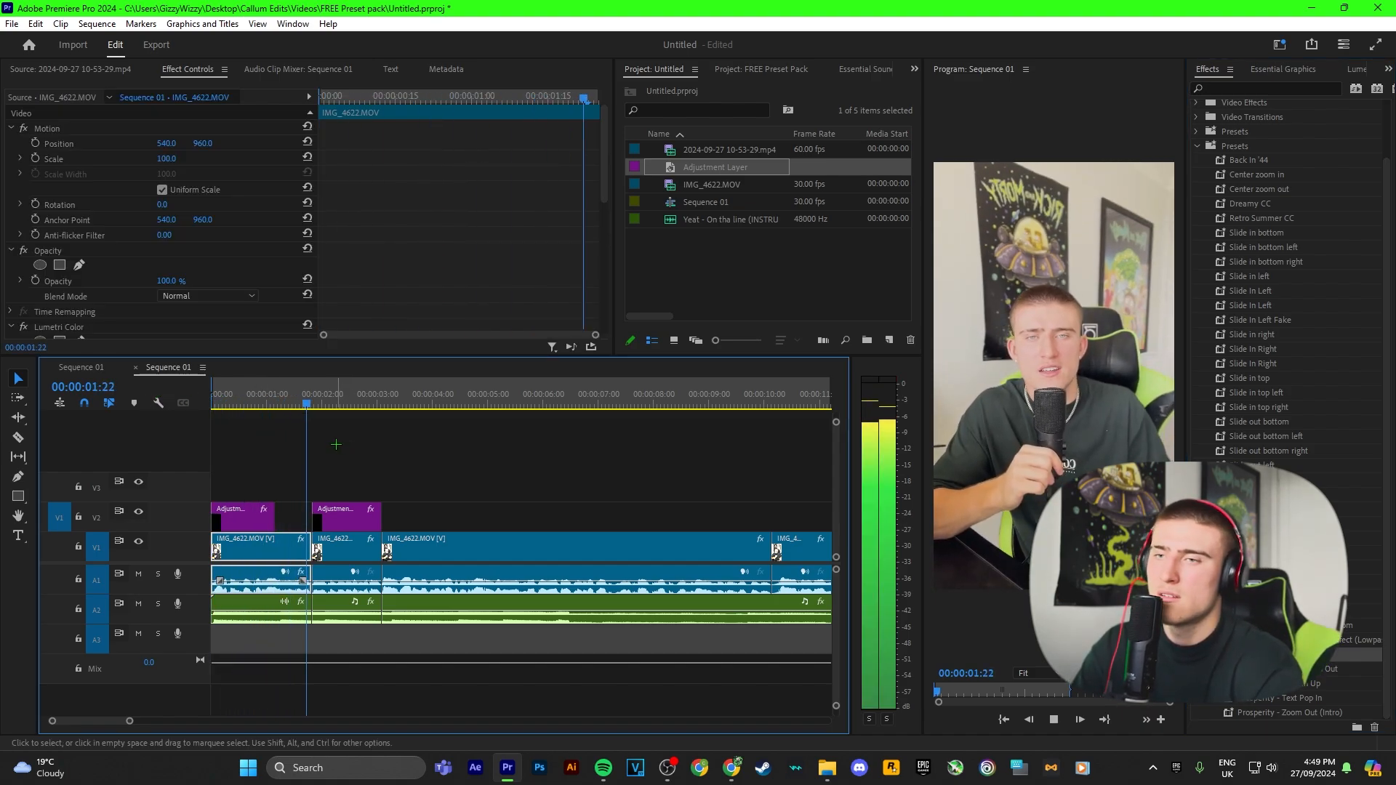
{"action": "key", "text": "space"}
{"action": "left_click_drag", "start_coordinate": [347, 403], "coordinate": [273, 400]}
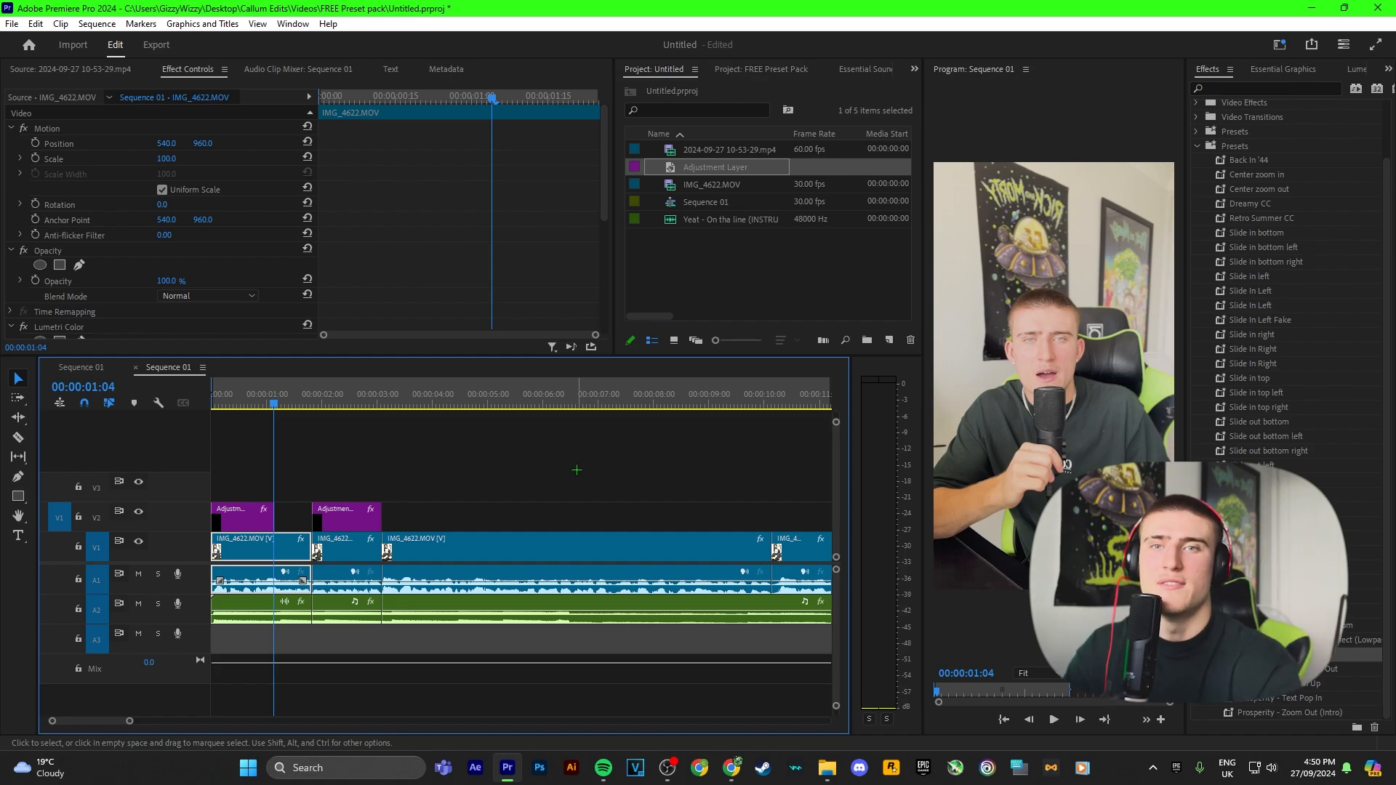
Step: Mute audio track A2
{"action": "left_click", "coordinate": [532, 475]}
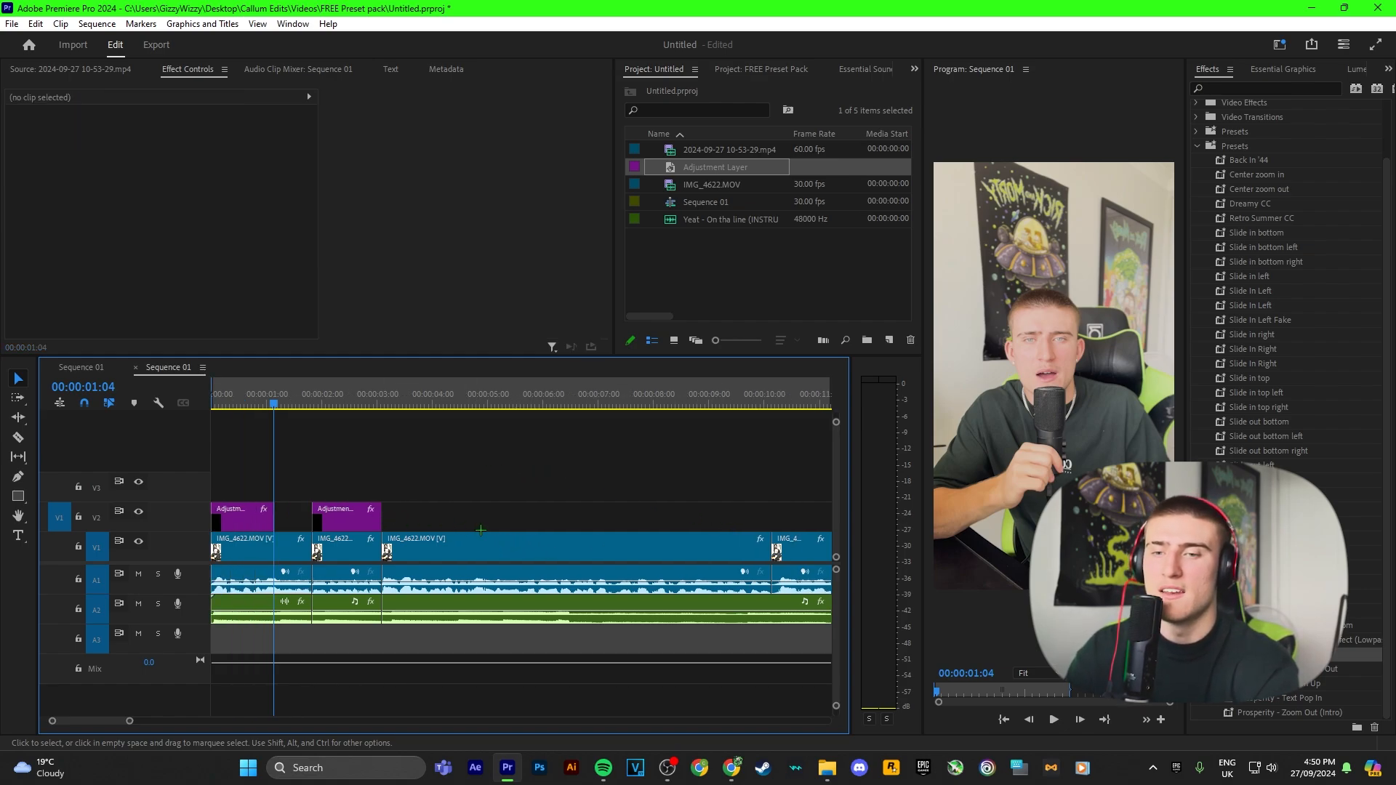
{"action": "left_click", "coordinate": [138, 604]}
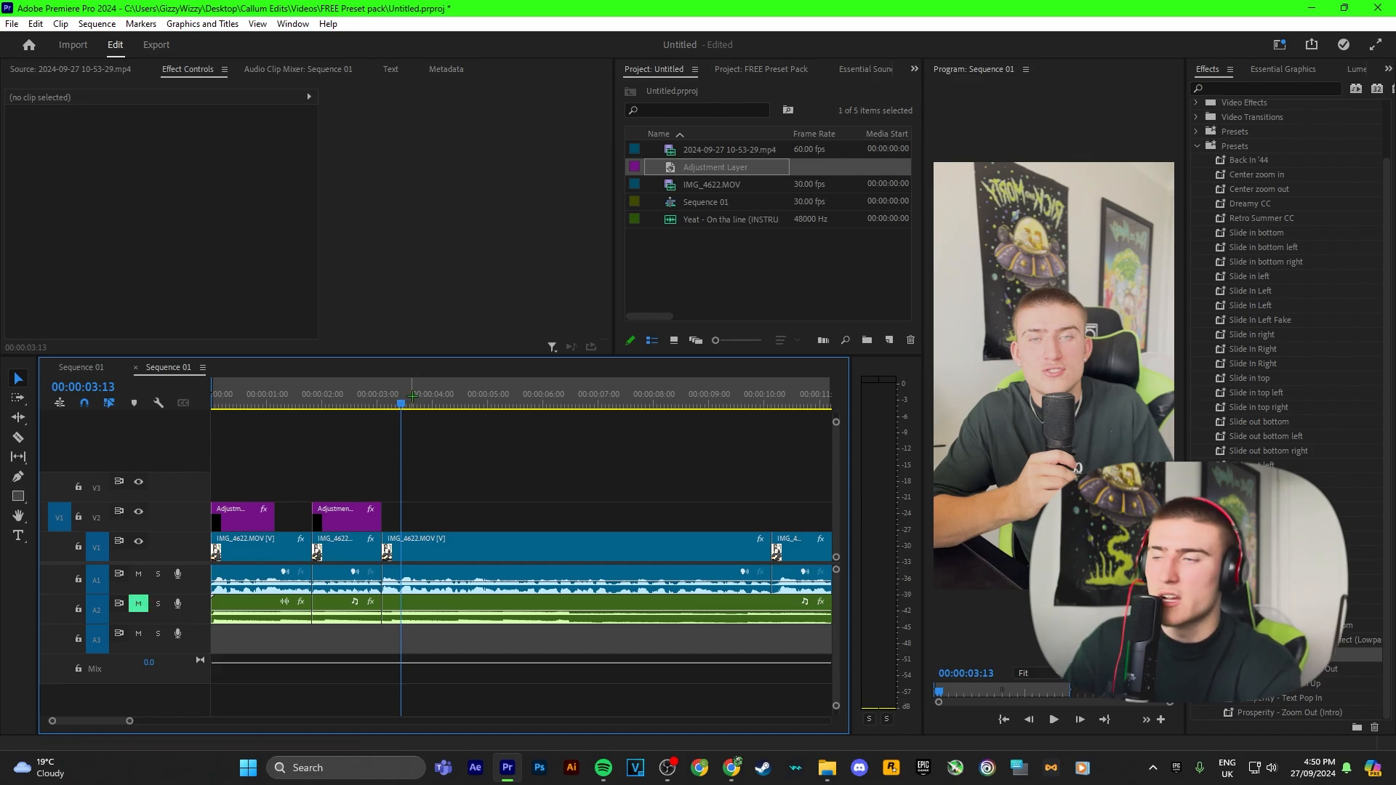
Step: Add a text layer reading Free over the speaker's face at about 00:00:05:28
{"action": "scroll", "coordinate": [436, 397], "scroll_direction": "down", "scroll_amount": 2}
{"action": "left_click_drag", "start_coordinate": [405, 397], "coordinate": [450, 397]}
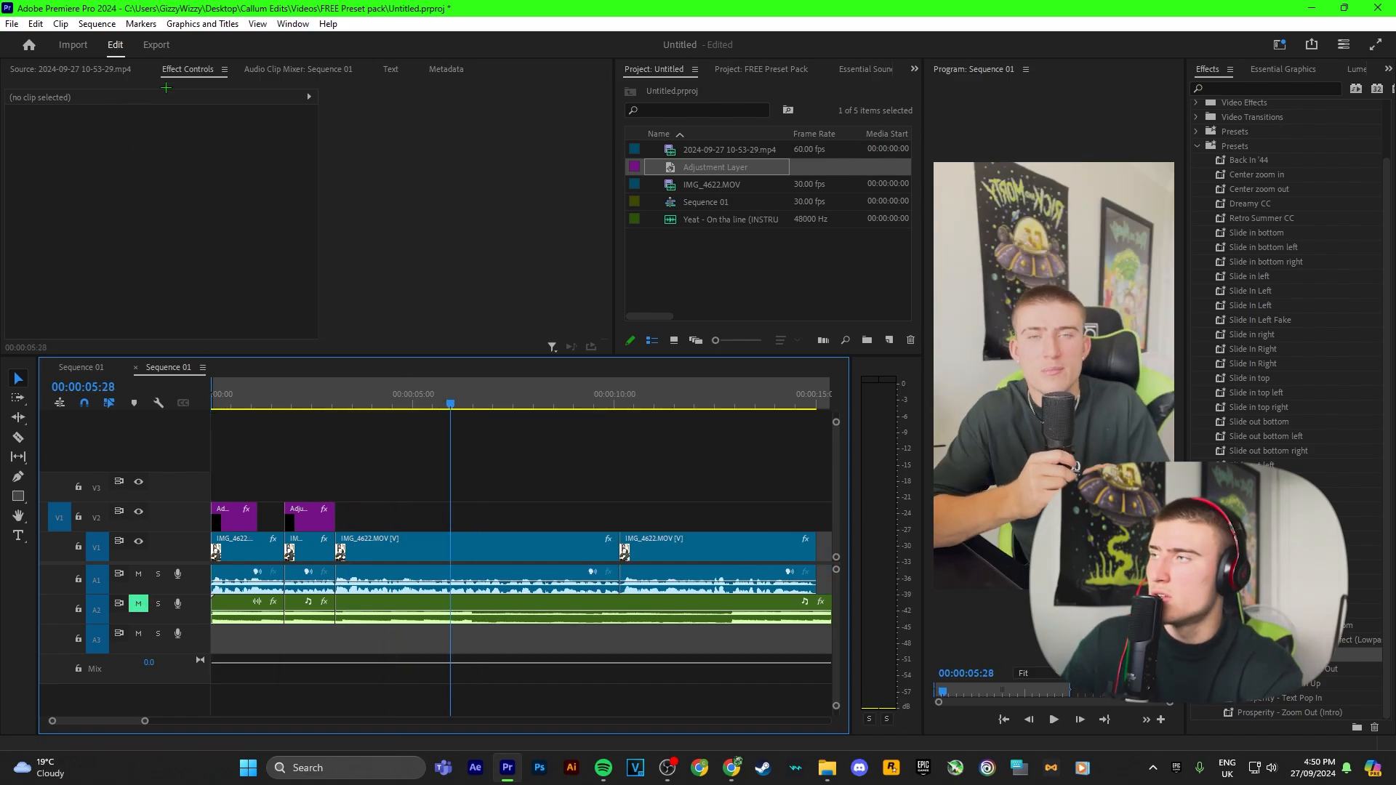
{"action": "key", "text": "t"}
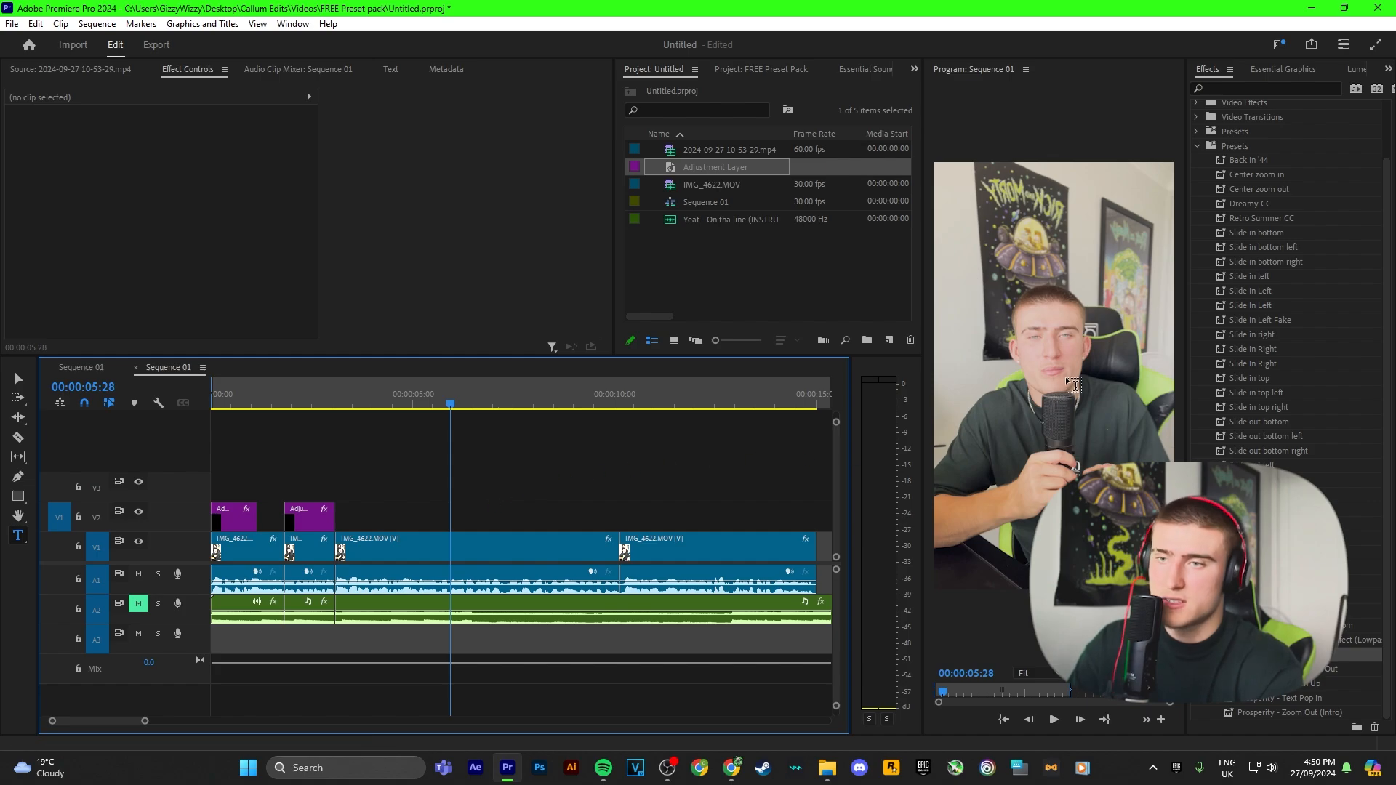
{"action": "left_click", "coordinate": [1050, 359]}
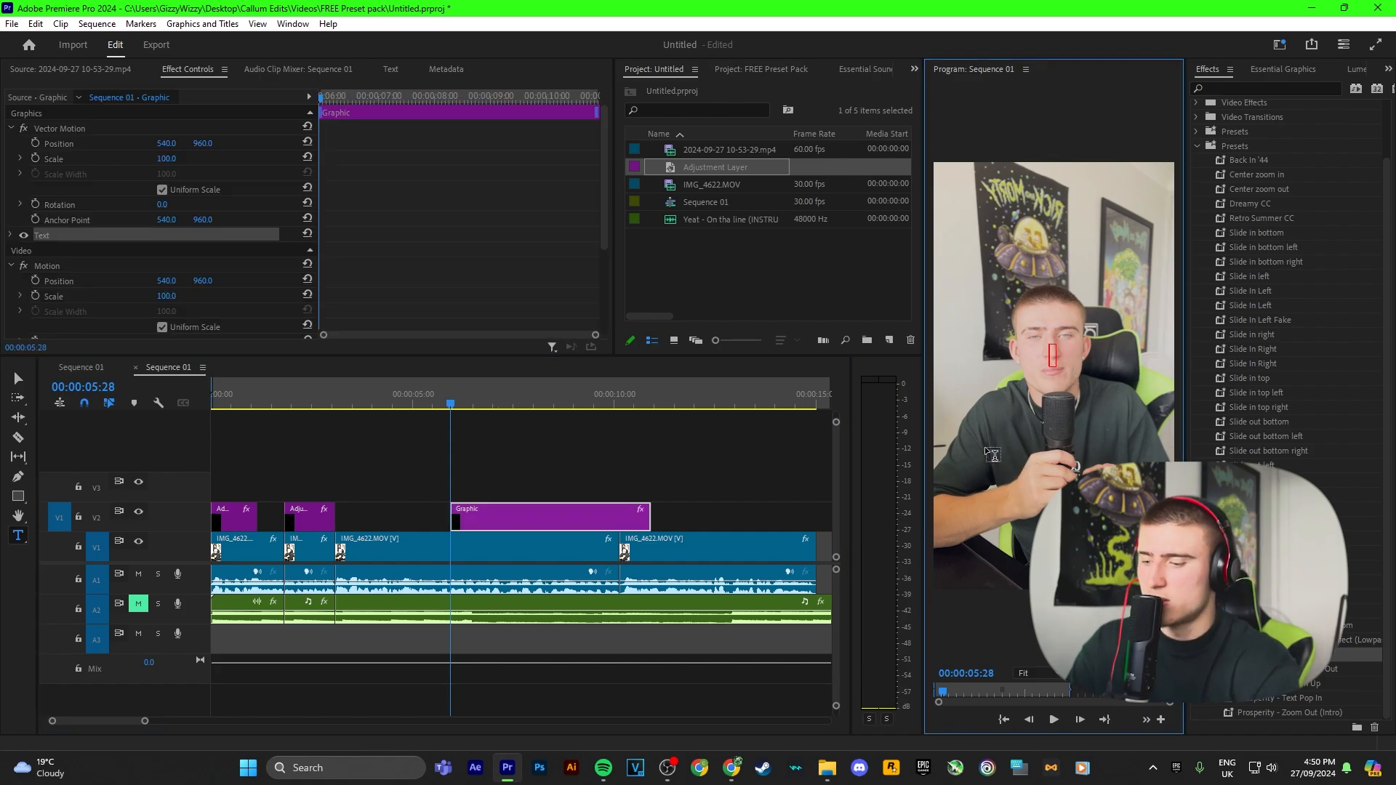
{"action": "type", "text": "Fr"}
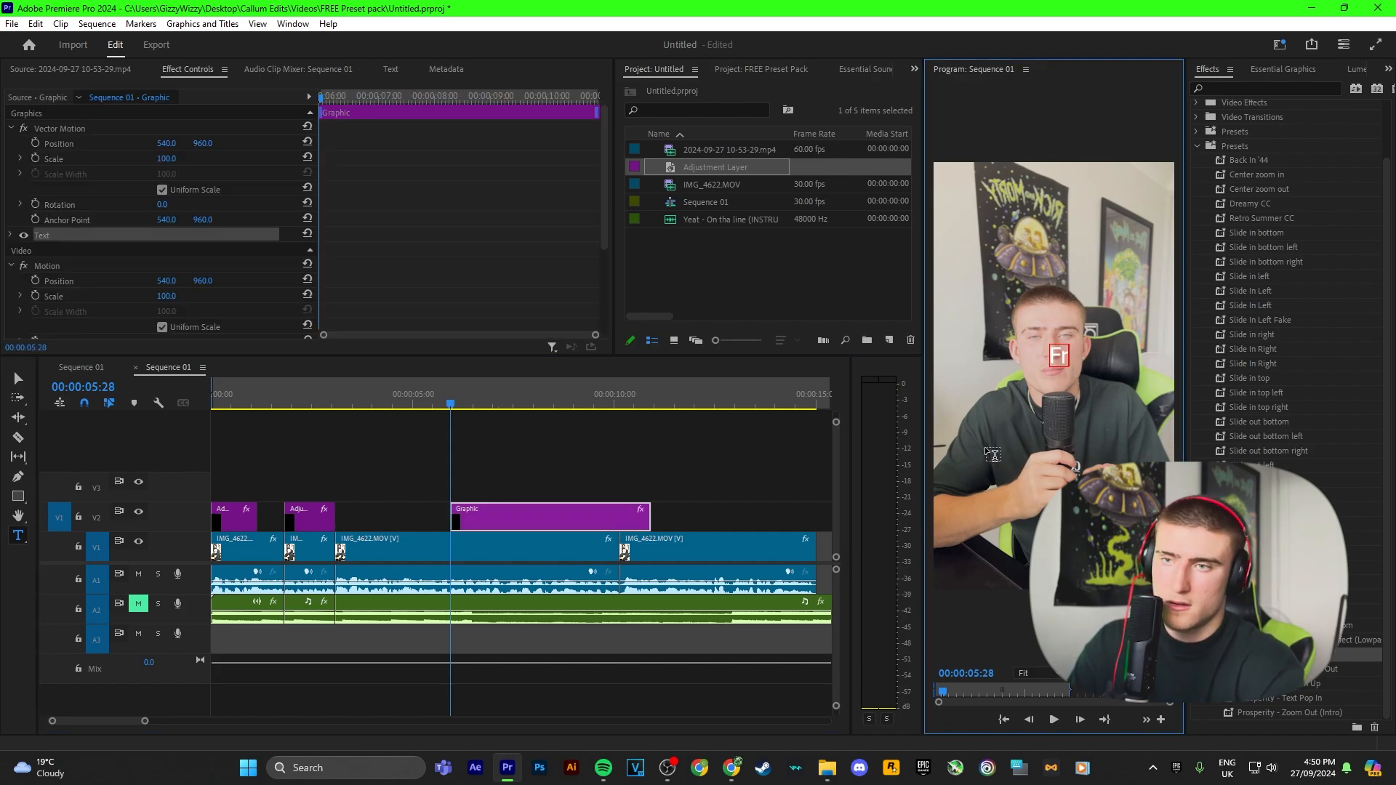
{"action": "type", "text": "ee"}
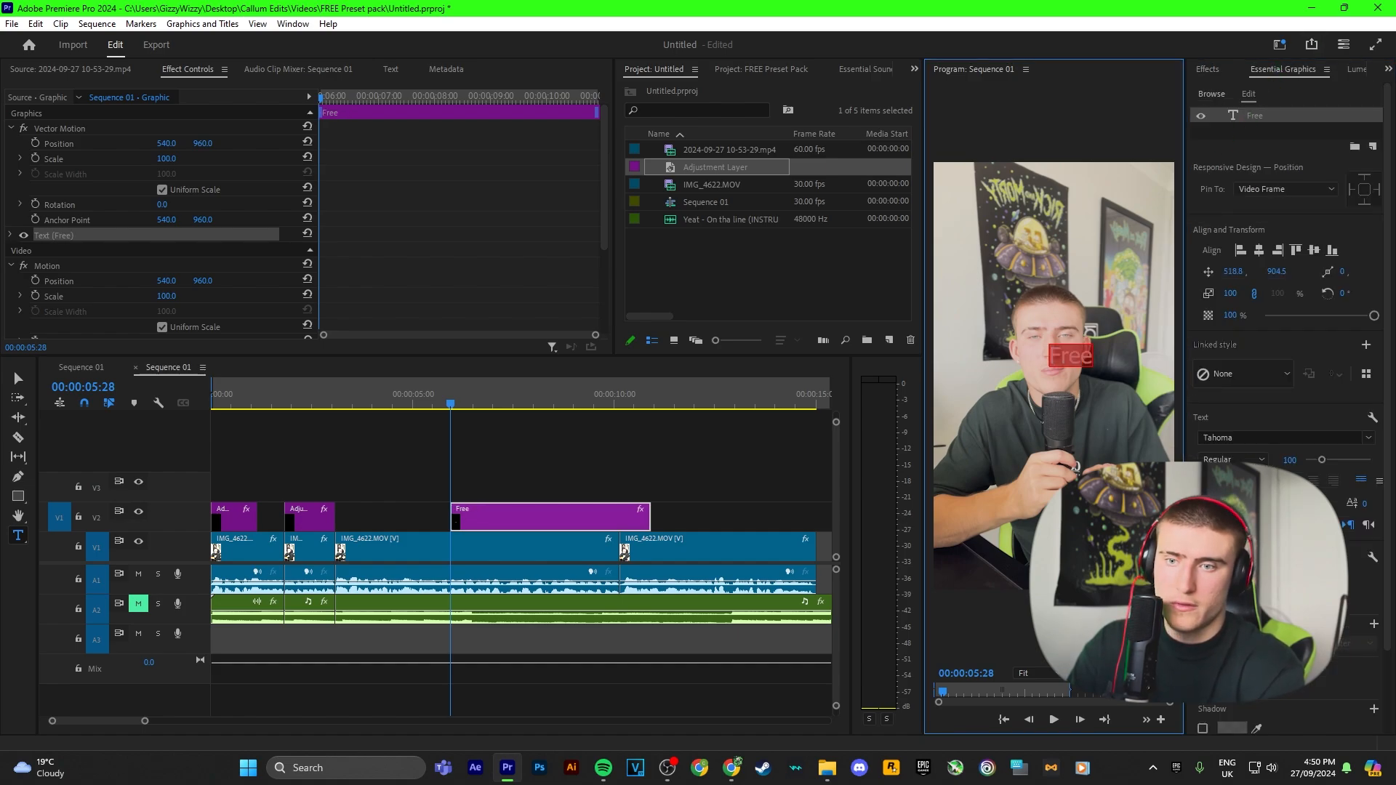
Step: Set the Free text's font to Uni Sans
{"action": "left_click", "coordinate": [1266, 436]}
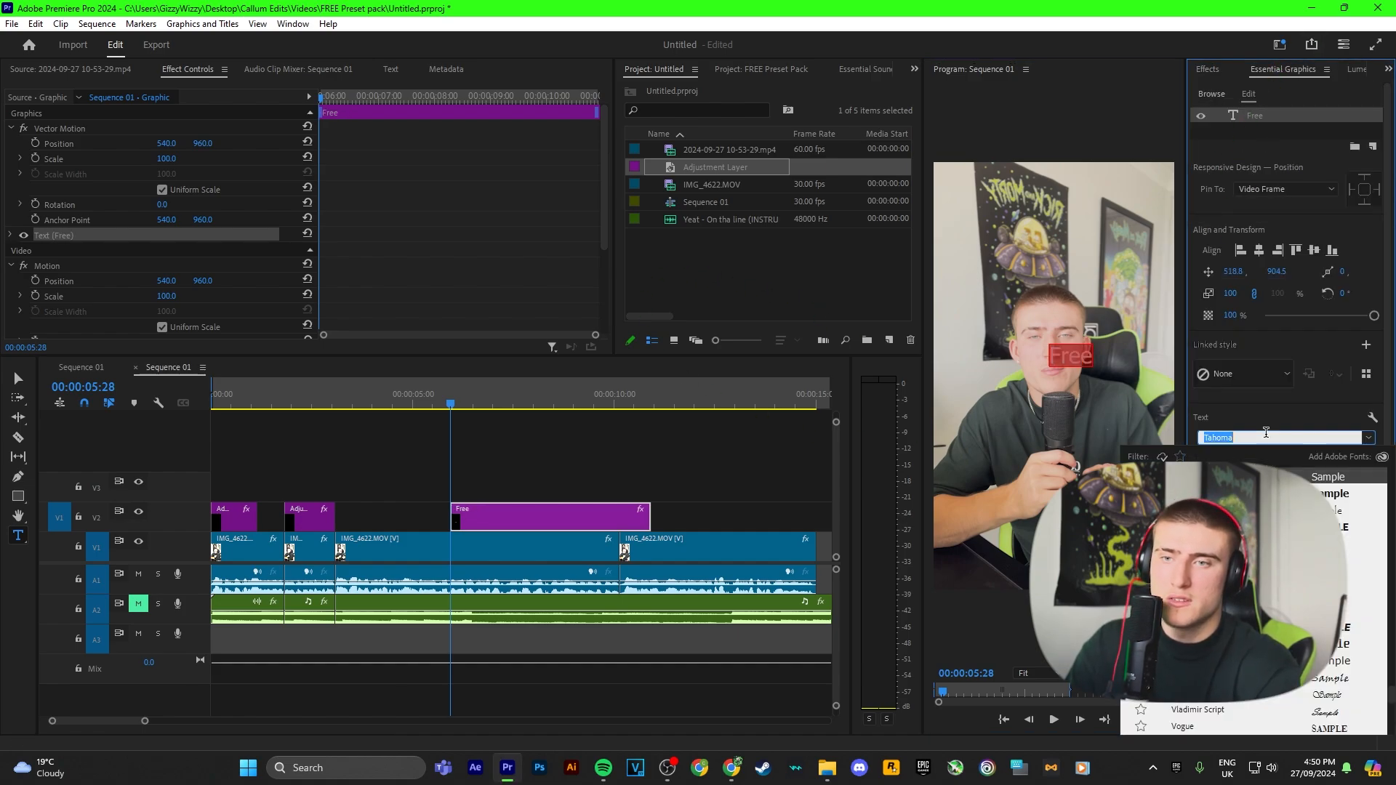
{"action": "type", "text": "uni"}
{"action": "key", "text": "Return"}
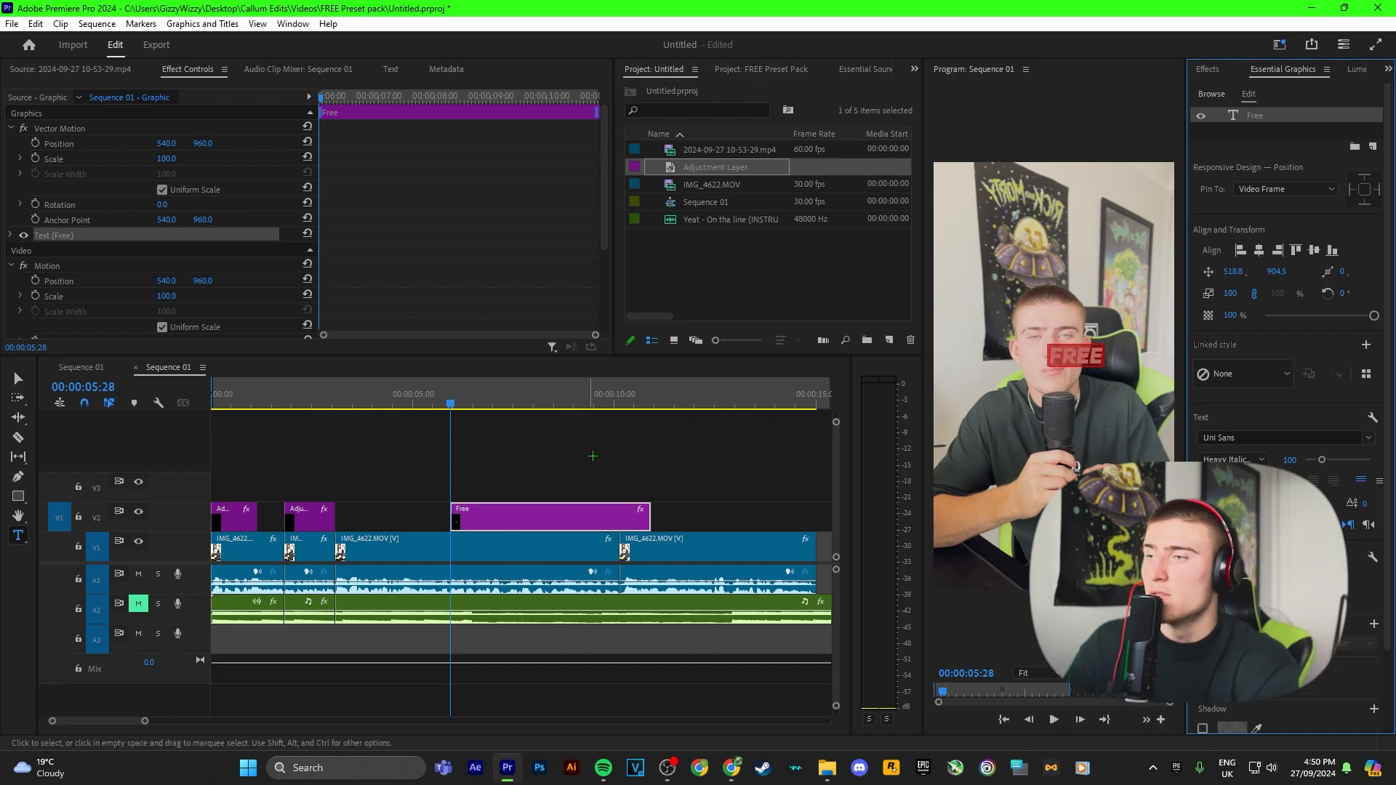
{"action": "left_click", "coordinate": [16, 374]}
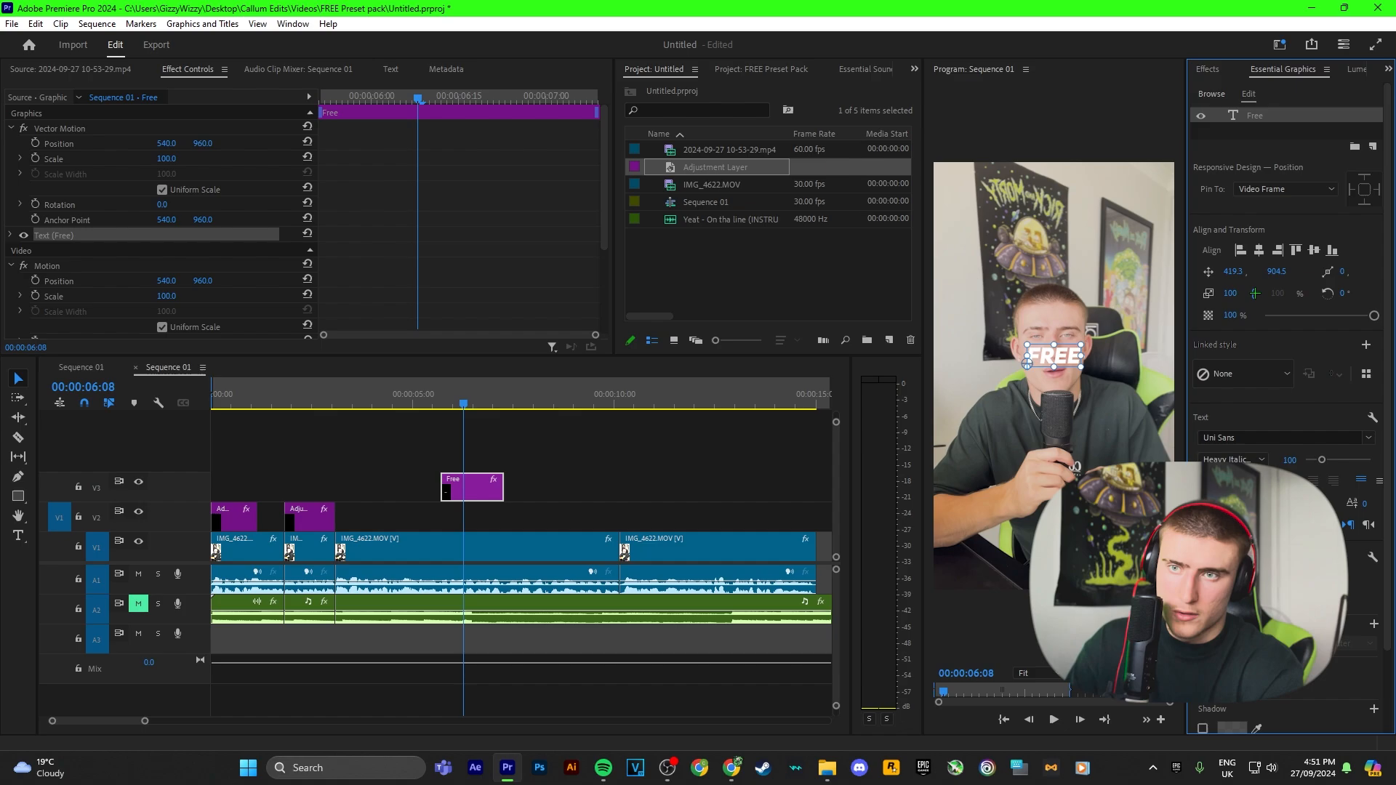
Step: Move the Free text lower on the frame and set its font size to 137
{"action": "left_click_drag", "start_coordinate": [1271, 272], "coordinate": [1391, 254]}
{"action": "left_click_drag", "start_coordinate": [1286, 270], "coordinate": [1369, 272]}
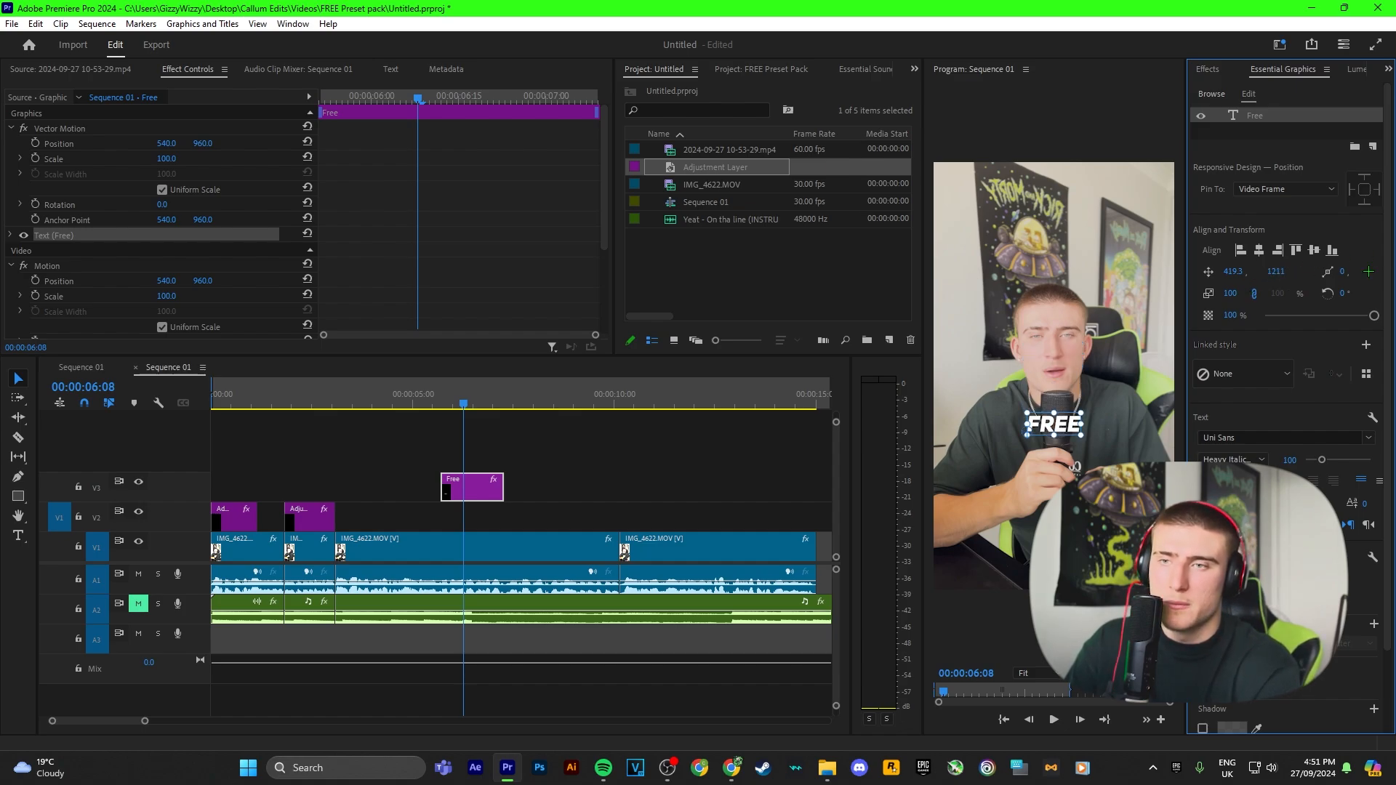
{"action": "left_click_drag", "start_coordinate": [1316, 459], "coordinate": [1328, 460]}
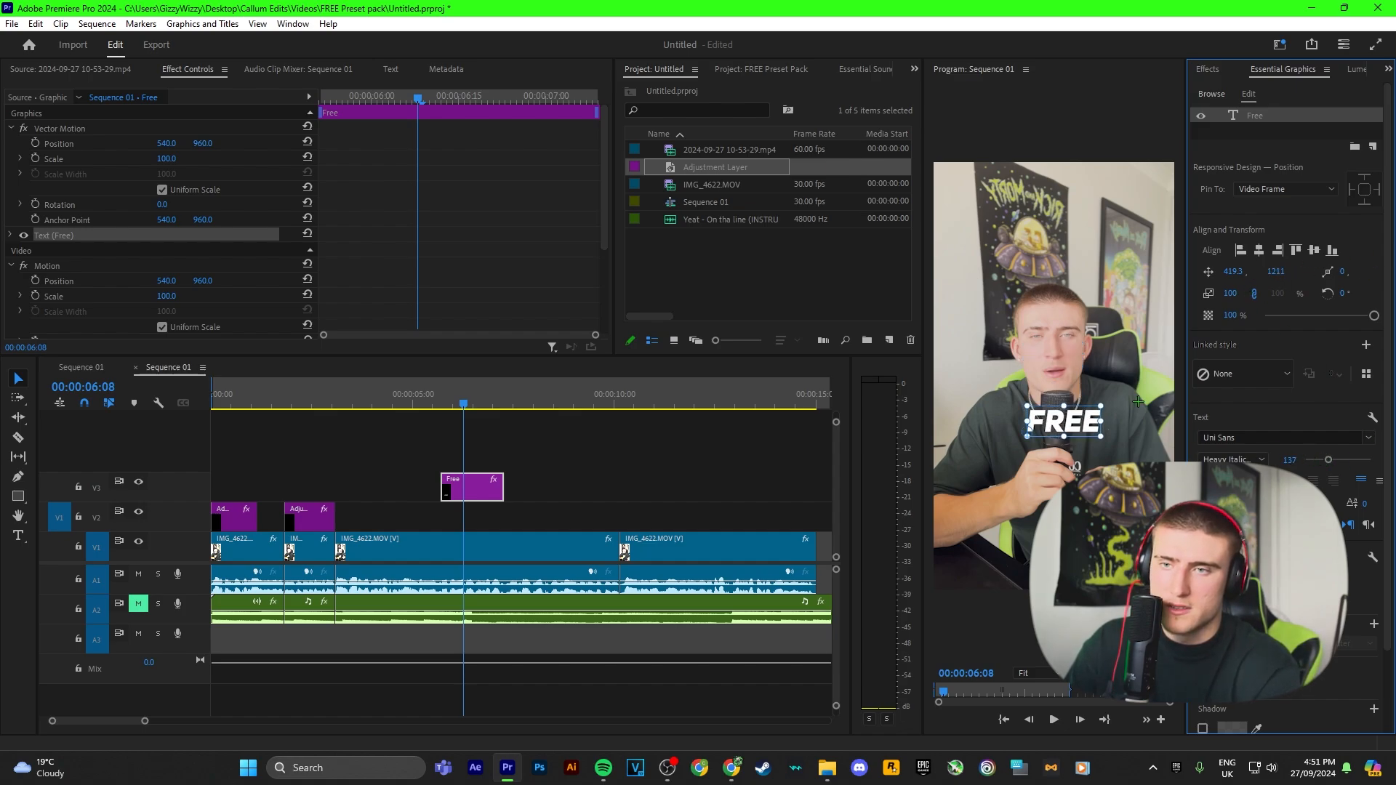
Step: Set the Free text's fill colour to green 06FF00
{"action": "left_click", "coordinate": [1259, 250]}
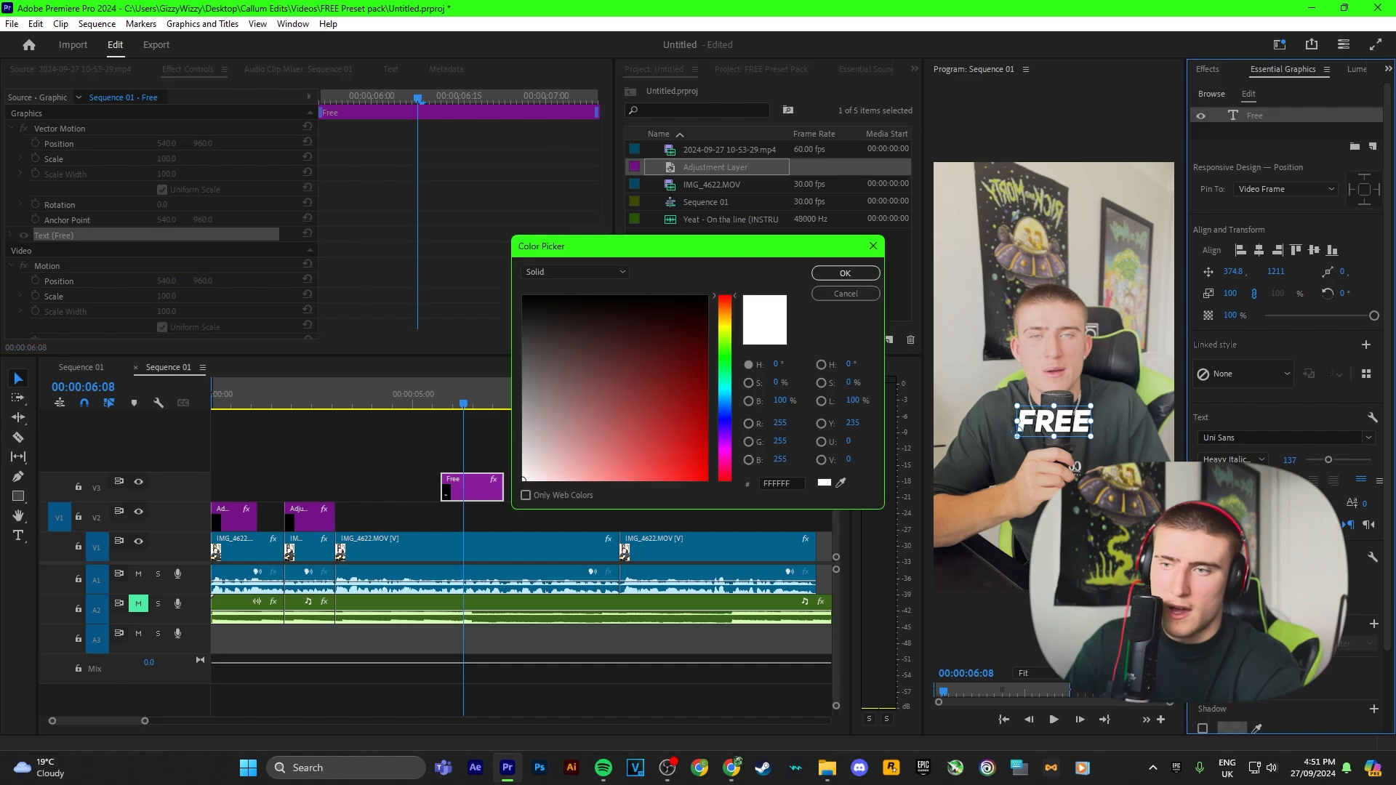
{"action": "left_click", "coordinate": [726, 350]}
{"action": "left_click_drag", "start_coordinate": [726, 350], "coordinate": [725, 360]}
{"action": "left_click_drag", "start_coordinate": [666, 392], "coordinate": [829, 536]}
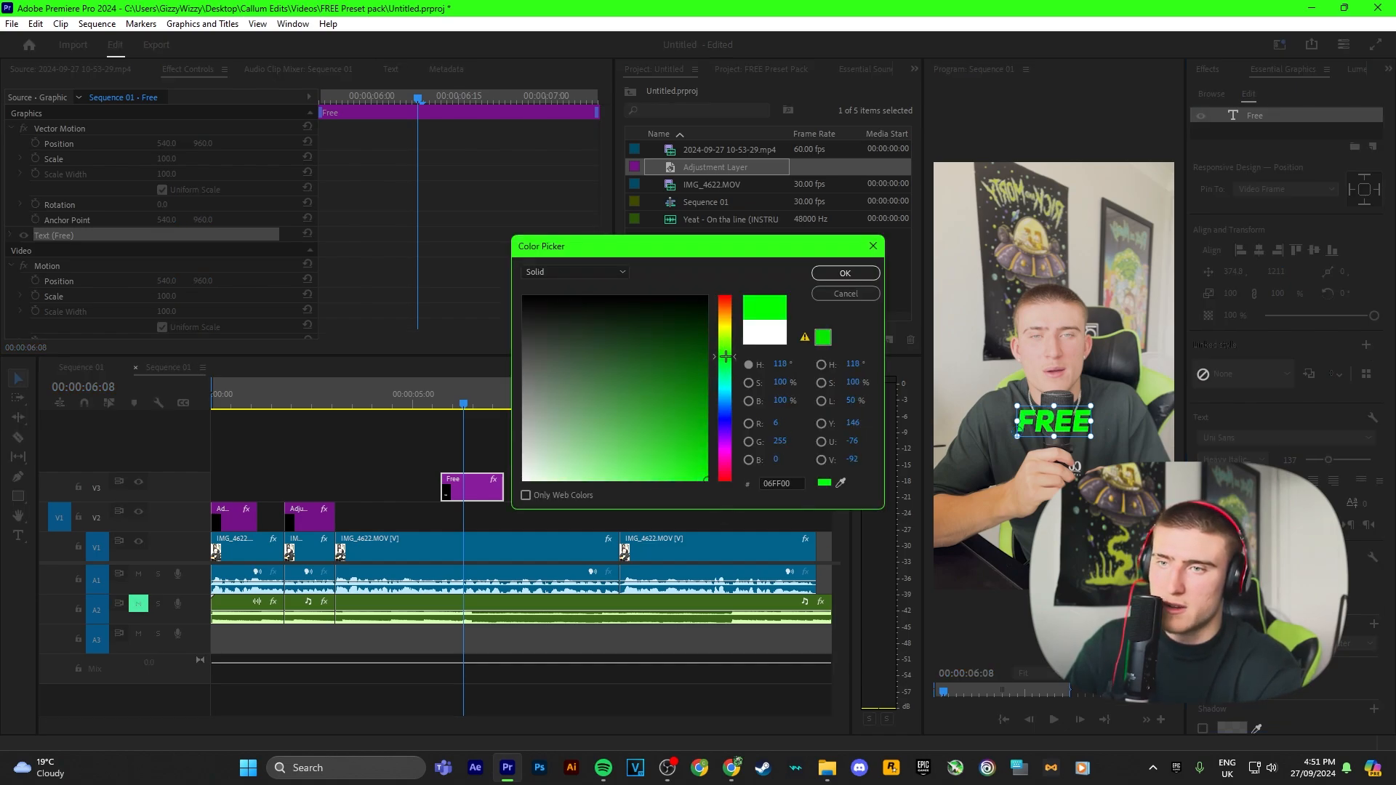
{"action": "left_click", "coordinate": [845, 273]}
Step: Apply the Prosperity - Slide In Up preset to the Free text clip and play it back
{"action": "key", "text": "ctrl+shift+a"}
{"action": "left_click", "coordinate": [1207, 69]}
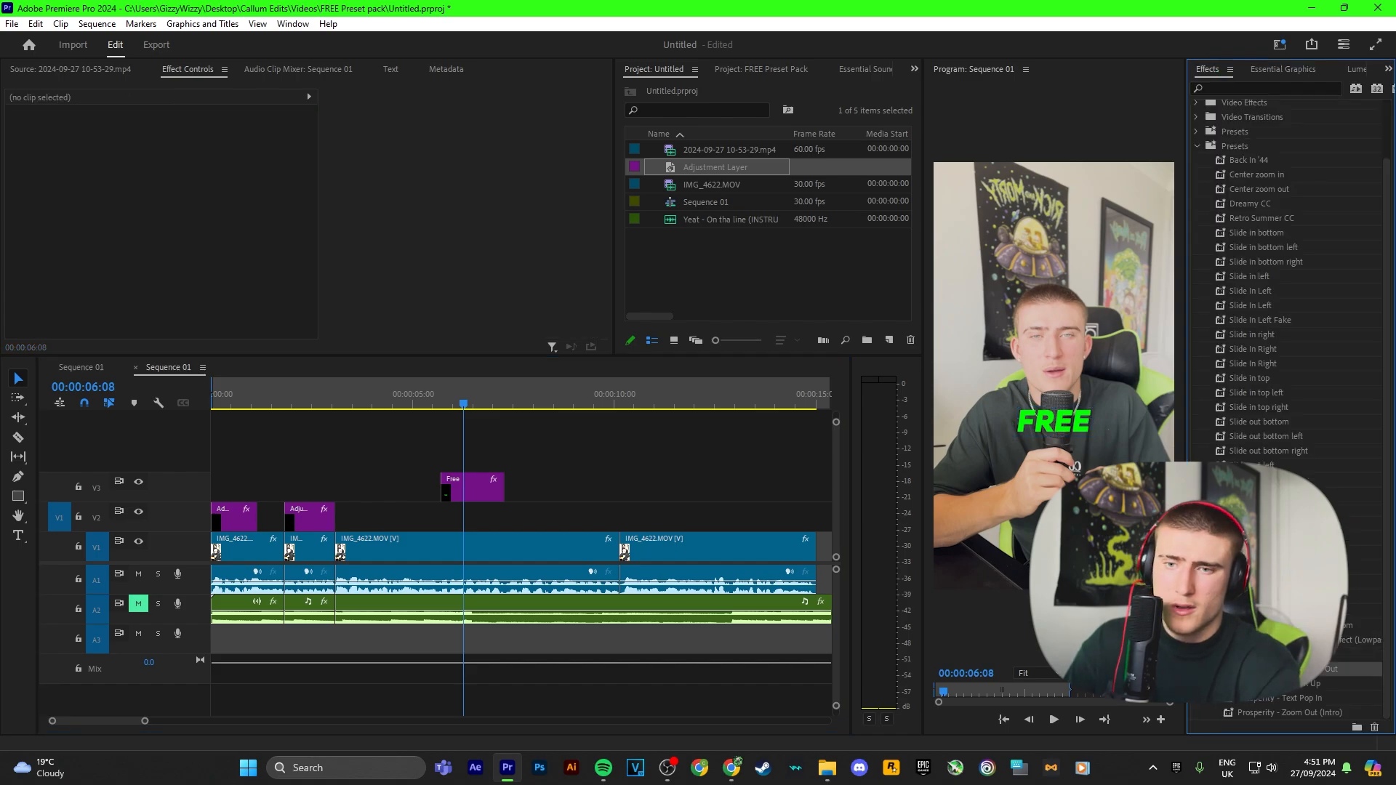
{"action": "left_click", "coordinate": [472, 486]}
{"action": "left_click", "coordinate": [440, 404]}
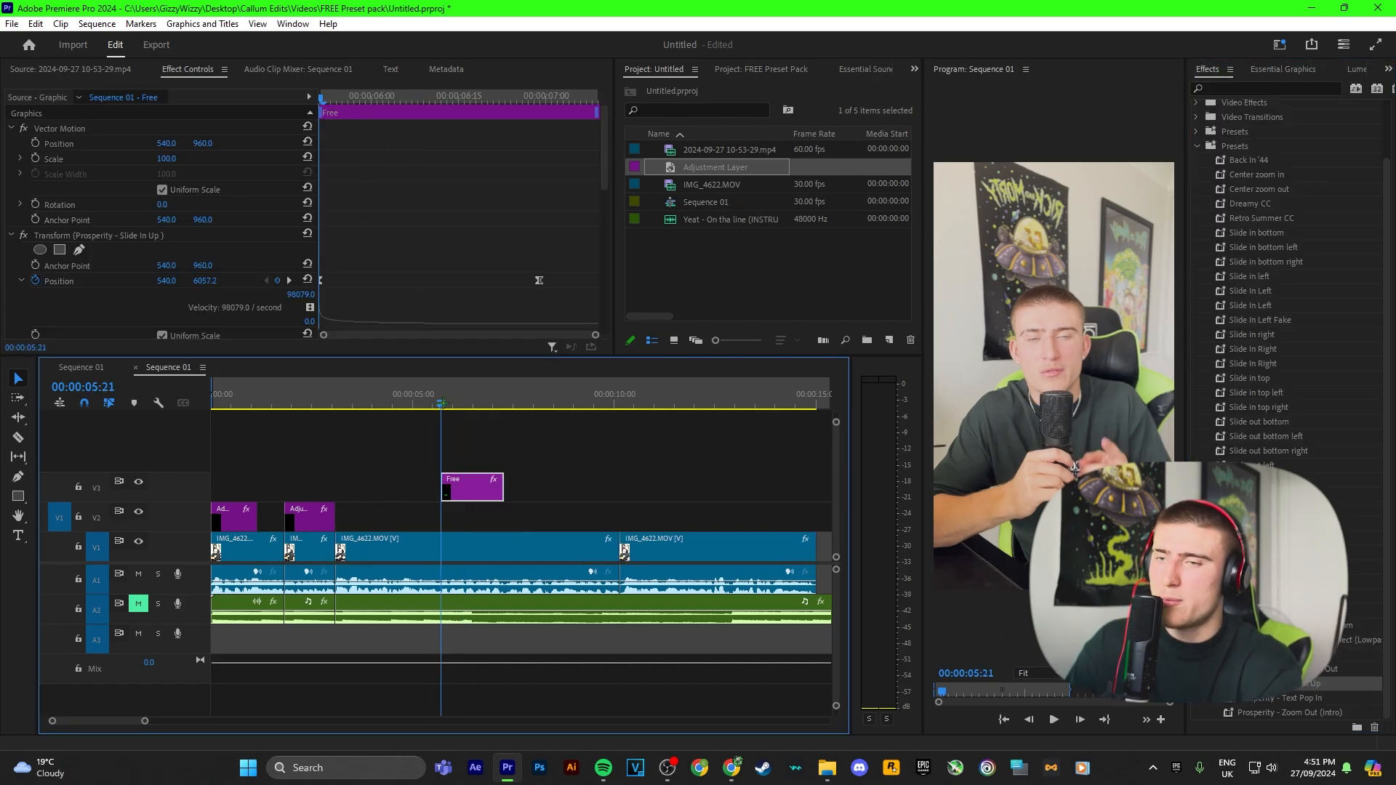
{"action": "key", "text": "space"}
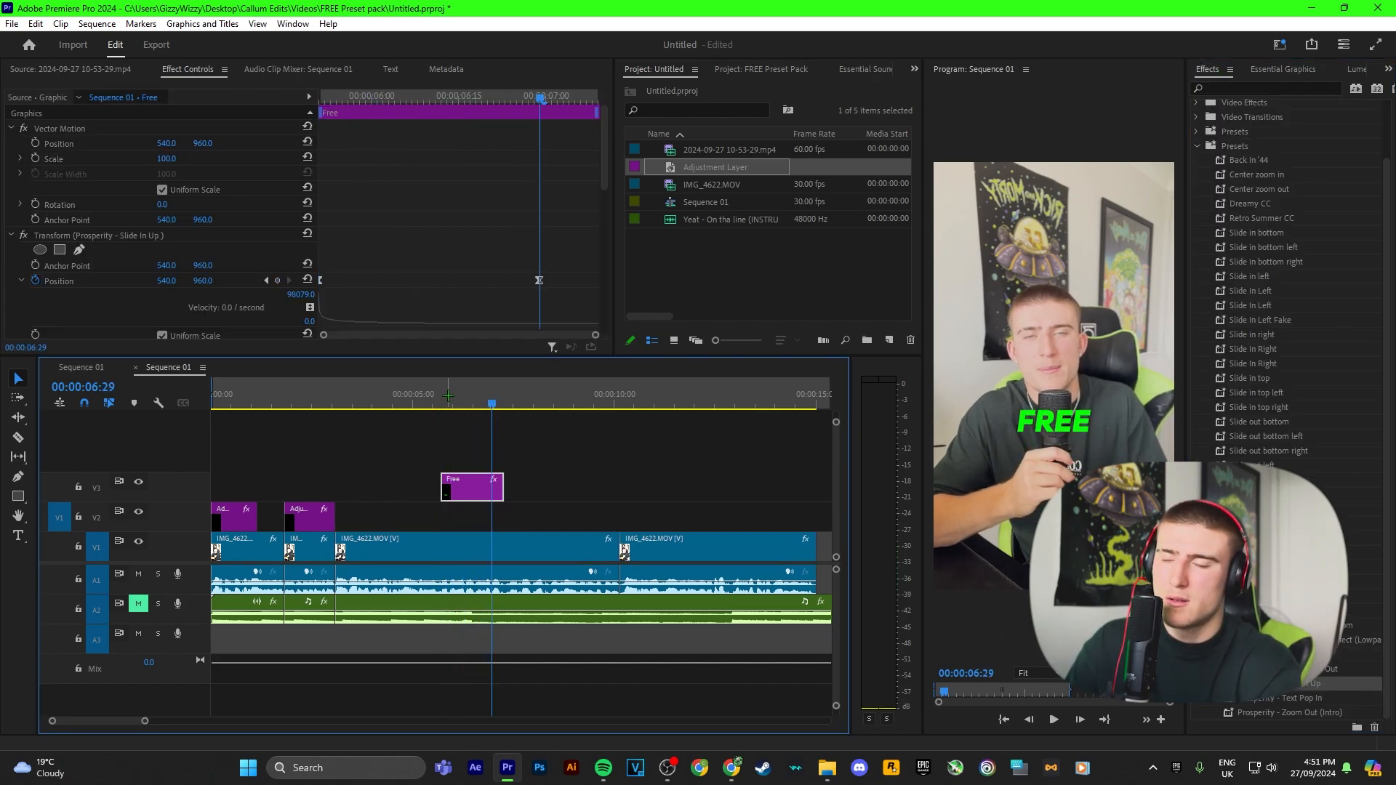
{"action": "left_click", "coordinate": [491, 280]}
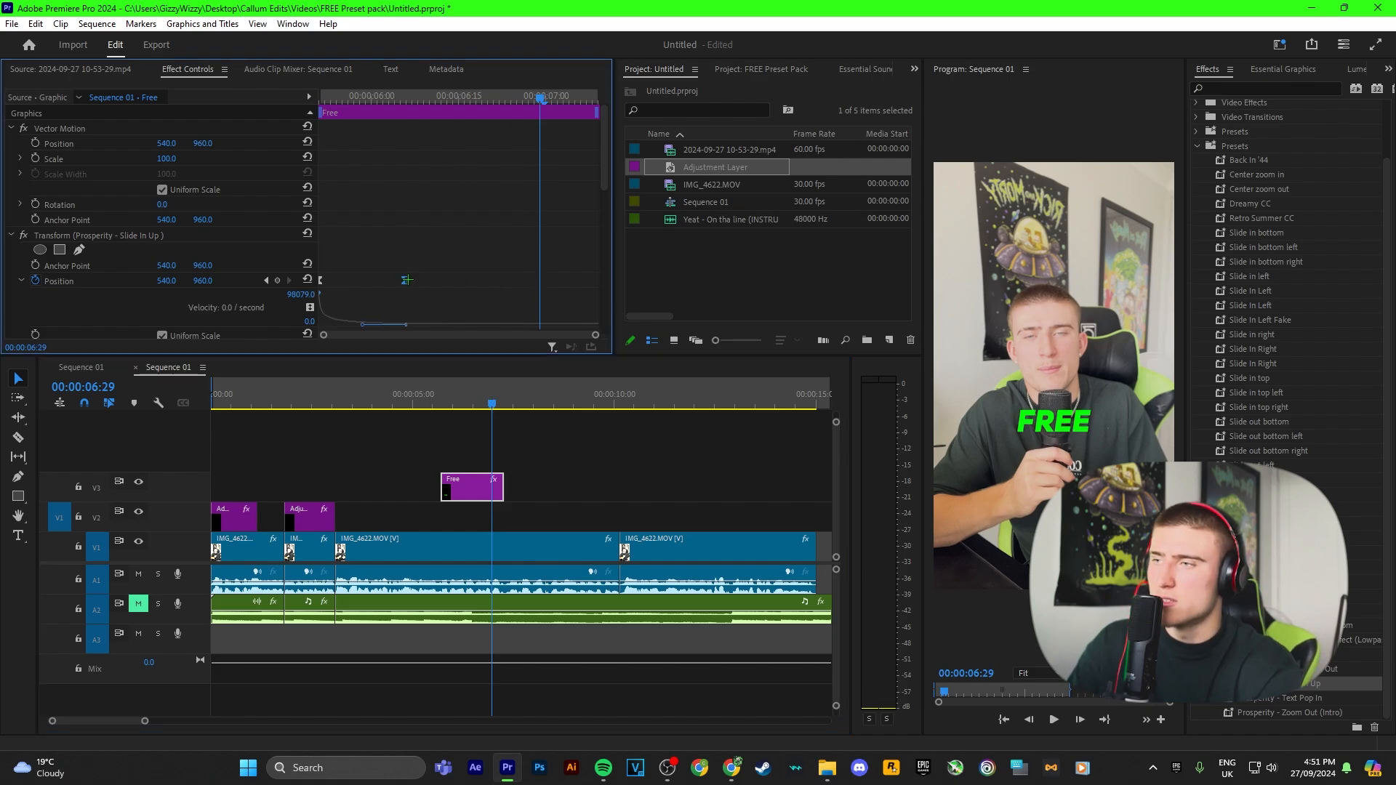
{"action": "left_click", "coordinate": [434, 396]}
{"action": "key", "text": "space"}
{"action": "key", "text": "space"}
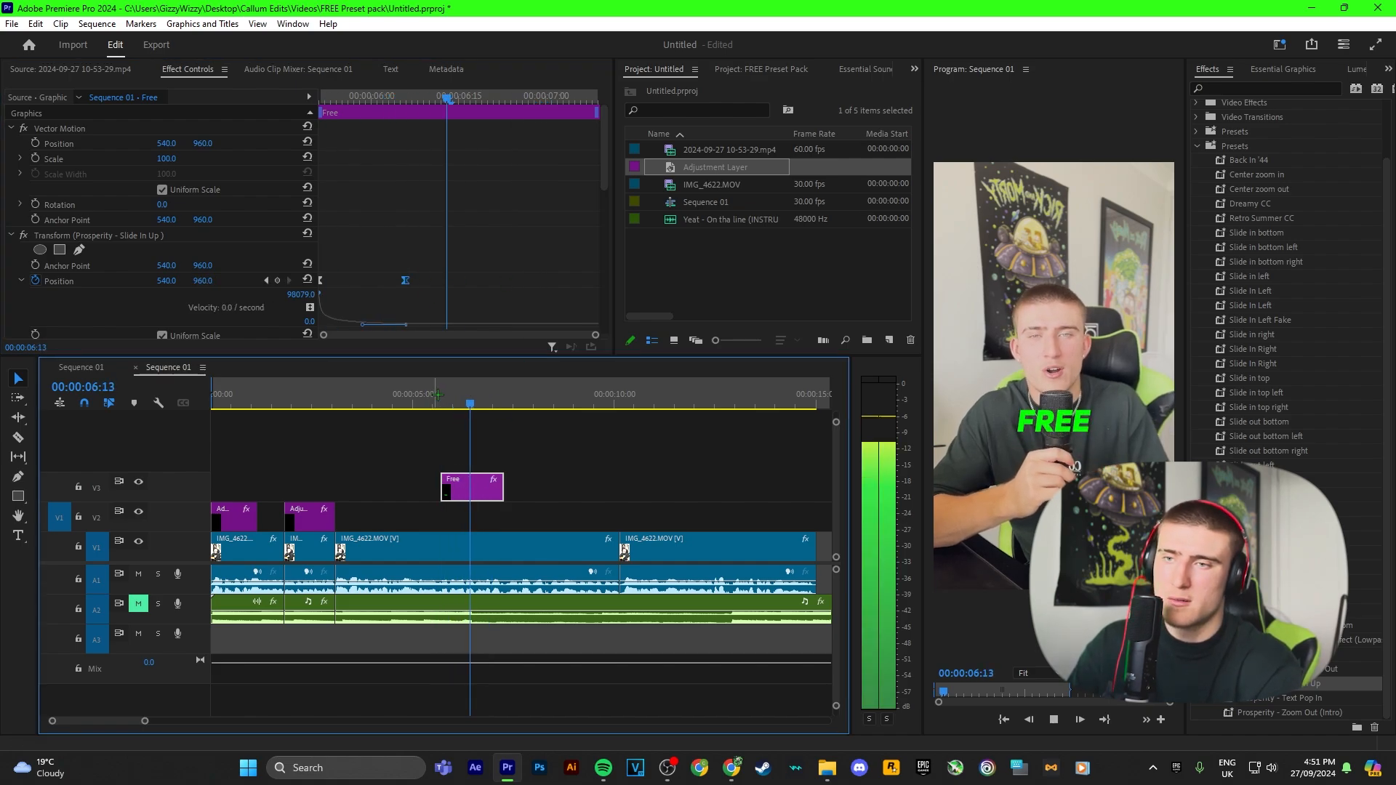
Step: Shift the Free text clip slightly earlier and replay it
{"action": "left_click_drag", "start_coordinate": [469, 495], "coordinate": [459, 495]}
{"action": "left_click", "coordinate": [424, 392]}
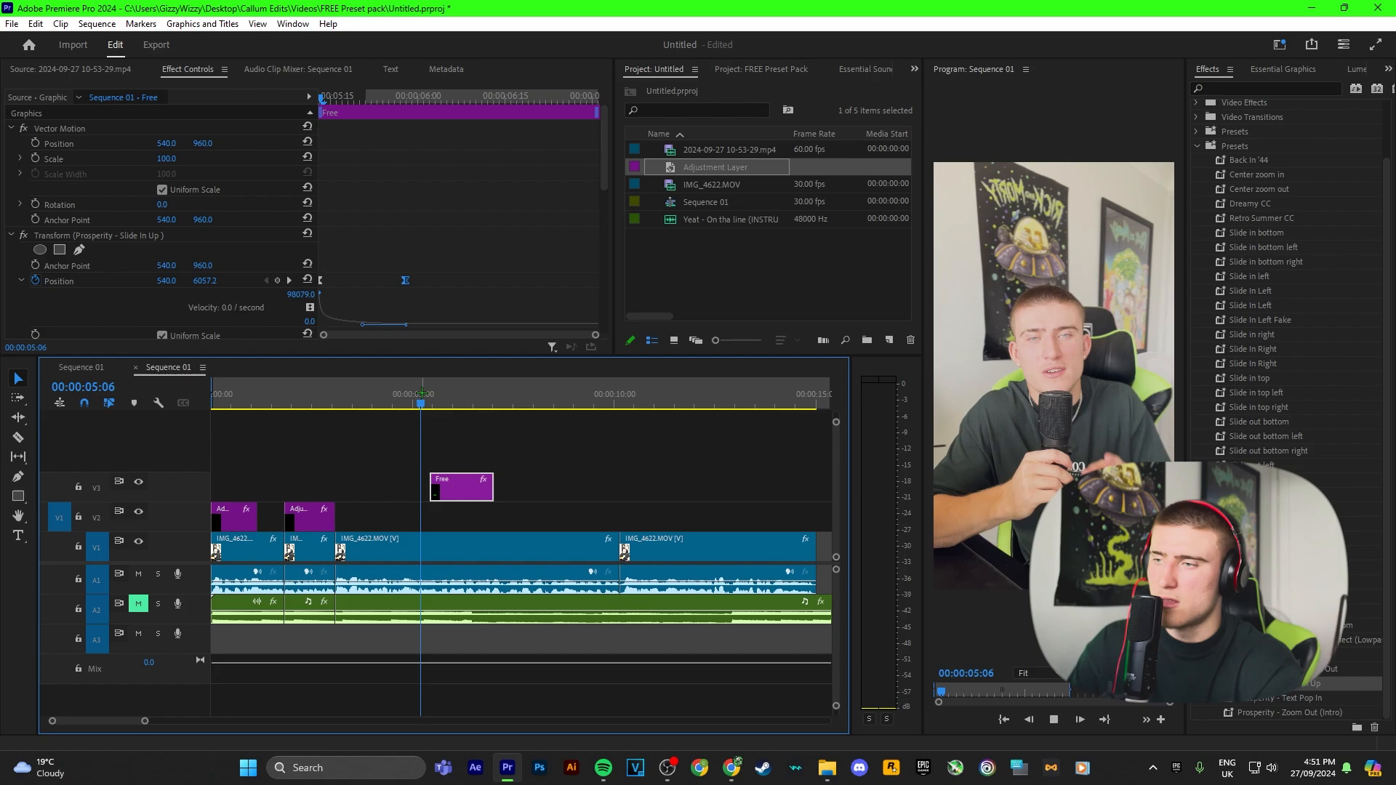
{"action": "key", "text": "space"}
{"action": "key", "text": "space"}
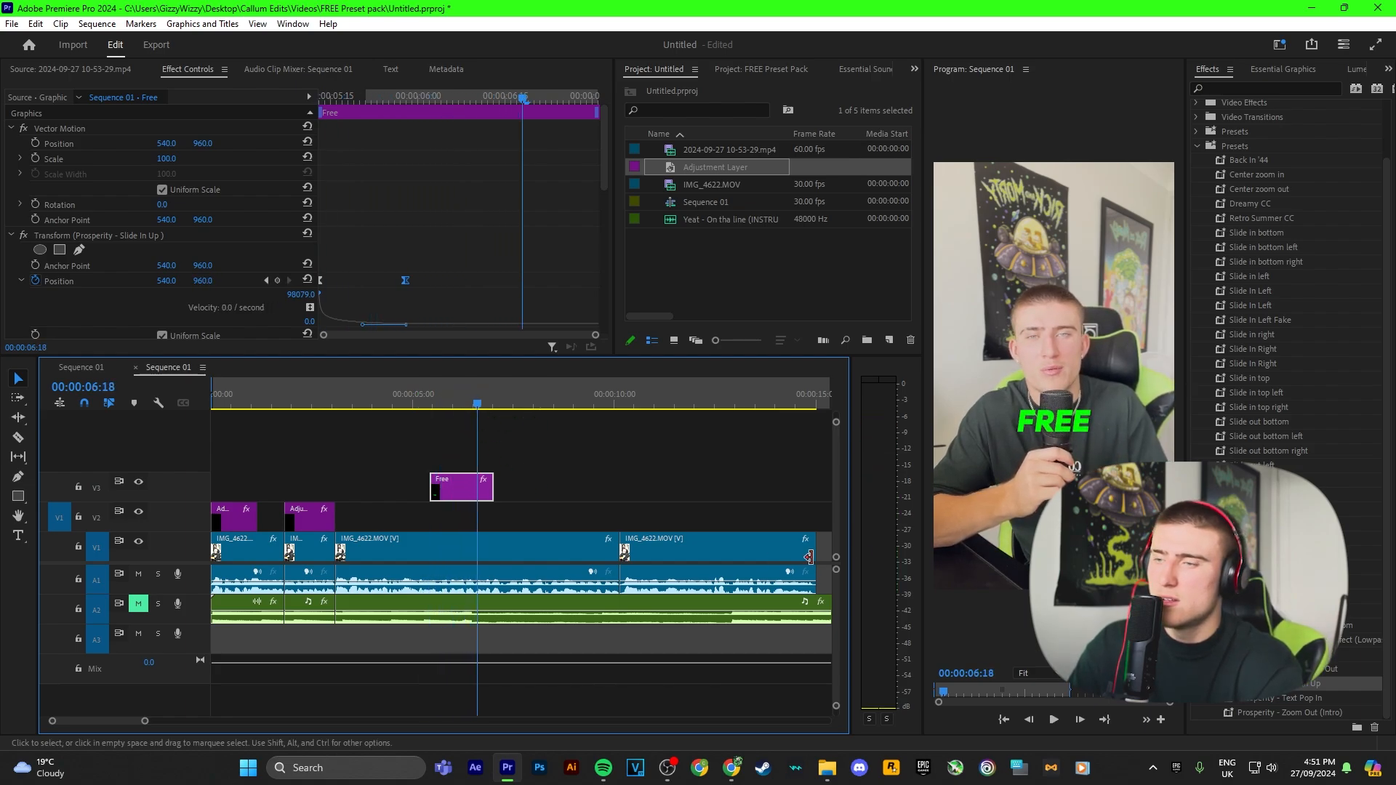
Step: Apply the Prosperity - Slide Down Out preset to the Free text clip and play it back
{"action": "left_click_drag", "start_coordinate": [1331, 669], "coordinate": [469, 488]}
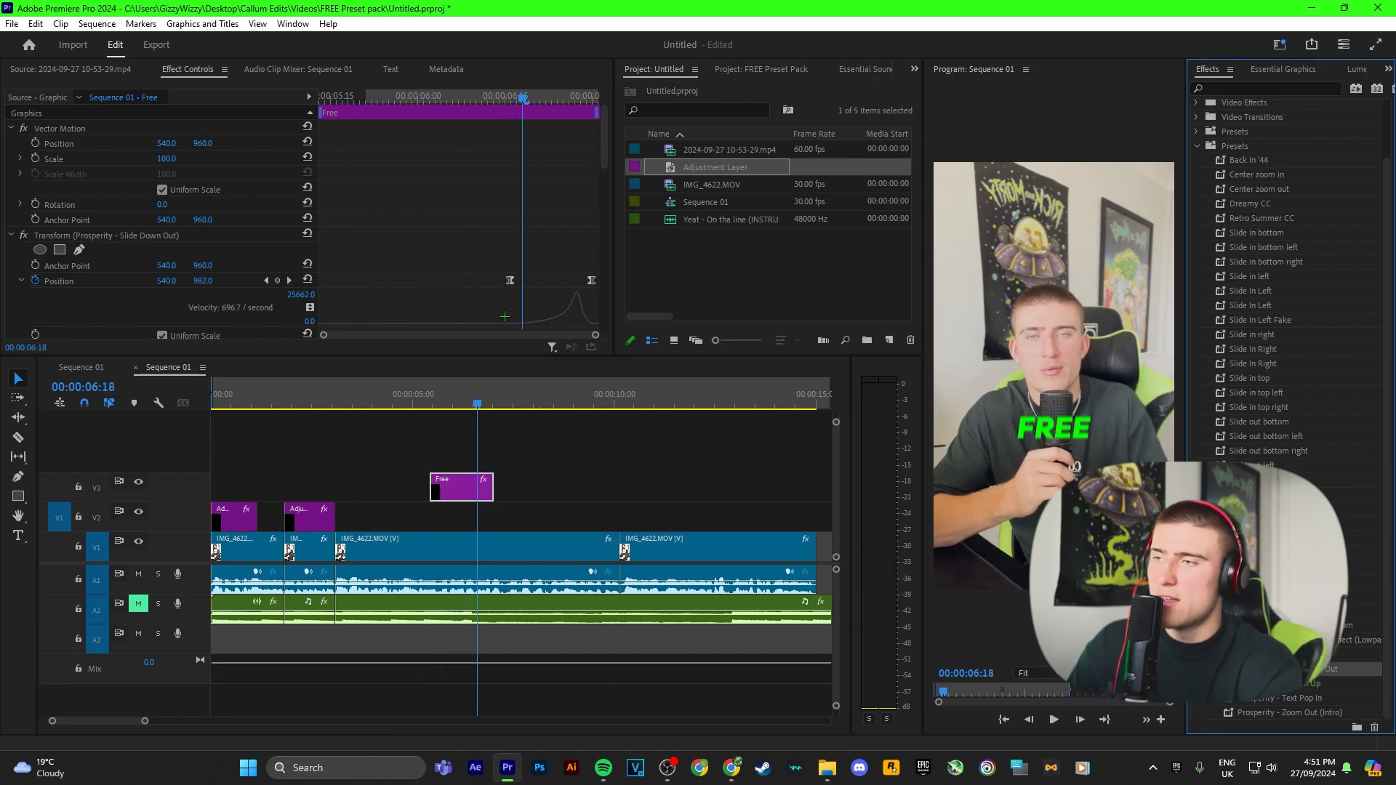
{"action": "scroll", "coordinate": [505, 316], "scroll_direction": "down", "scroll_amount": 4}
{"action": "left_click", "coordinate": [412, 397]}
{"action": "key", "text": "space"}
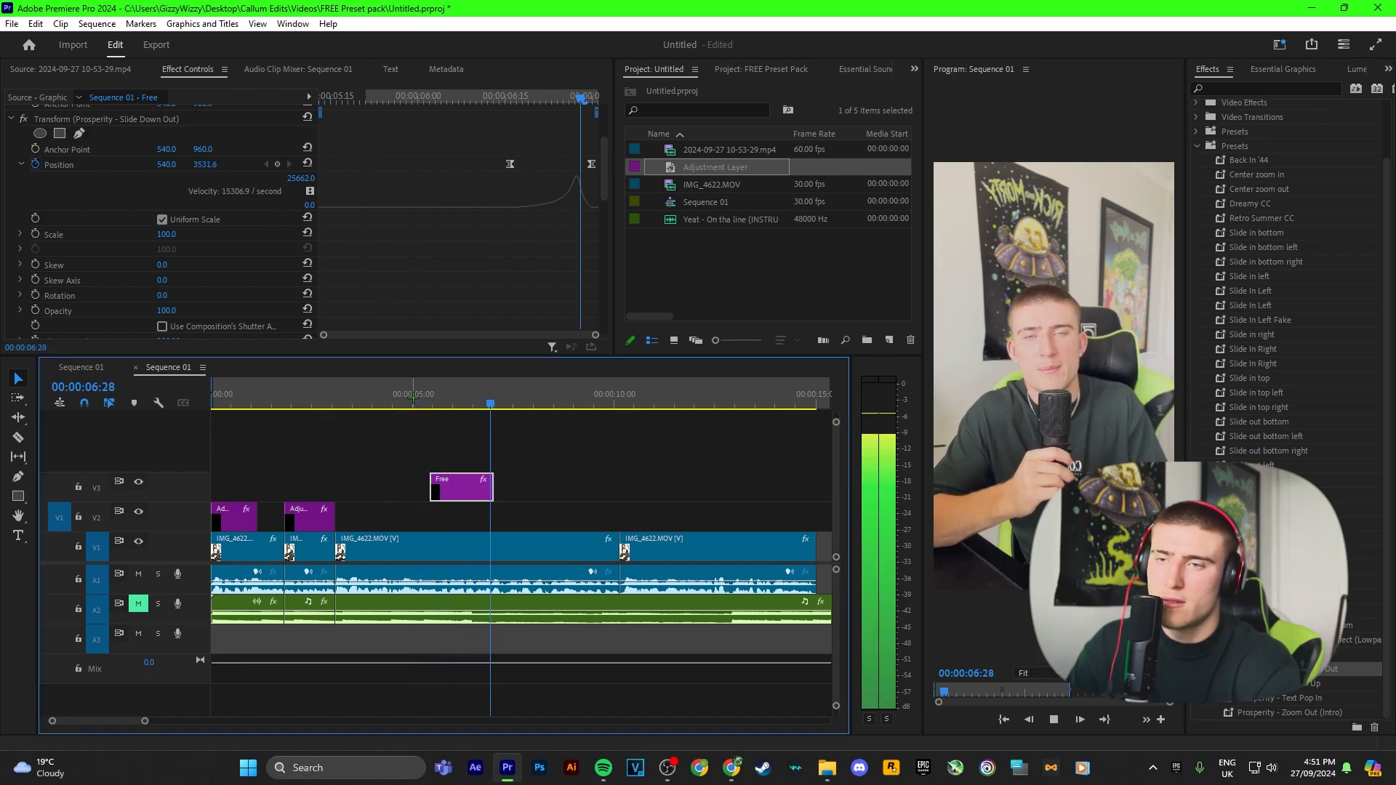
{"action": "key", "text": "space"}
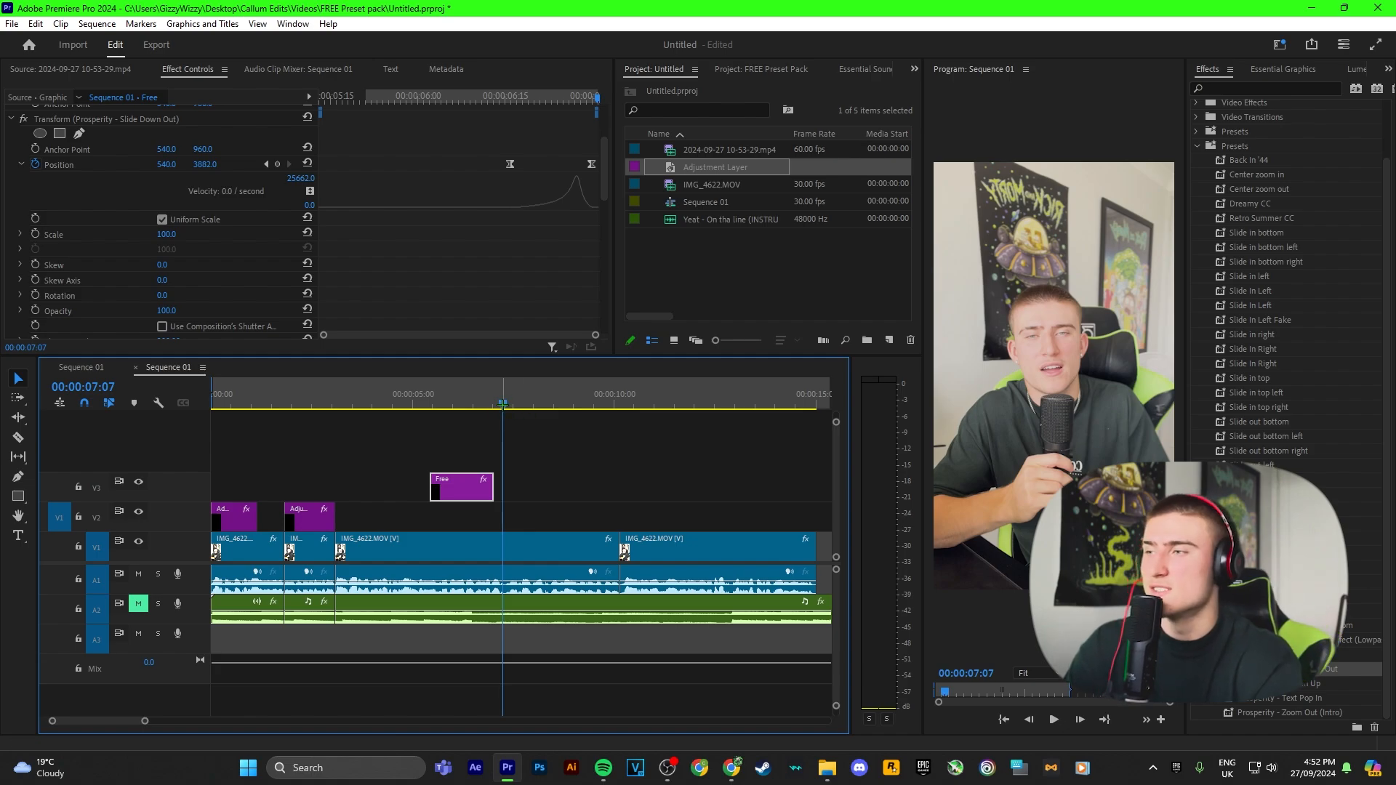
Step: On the Premiere text clip, replace the Slide In Up effect with the Prosperity - Text Pop In preset and preview
{"action": "left_click_drag", "start_coordinate": [501, 406], "coordinate": [446, 405]}
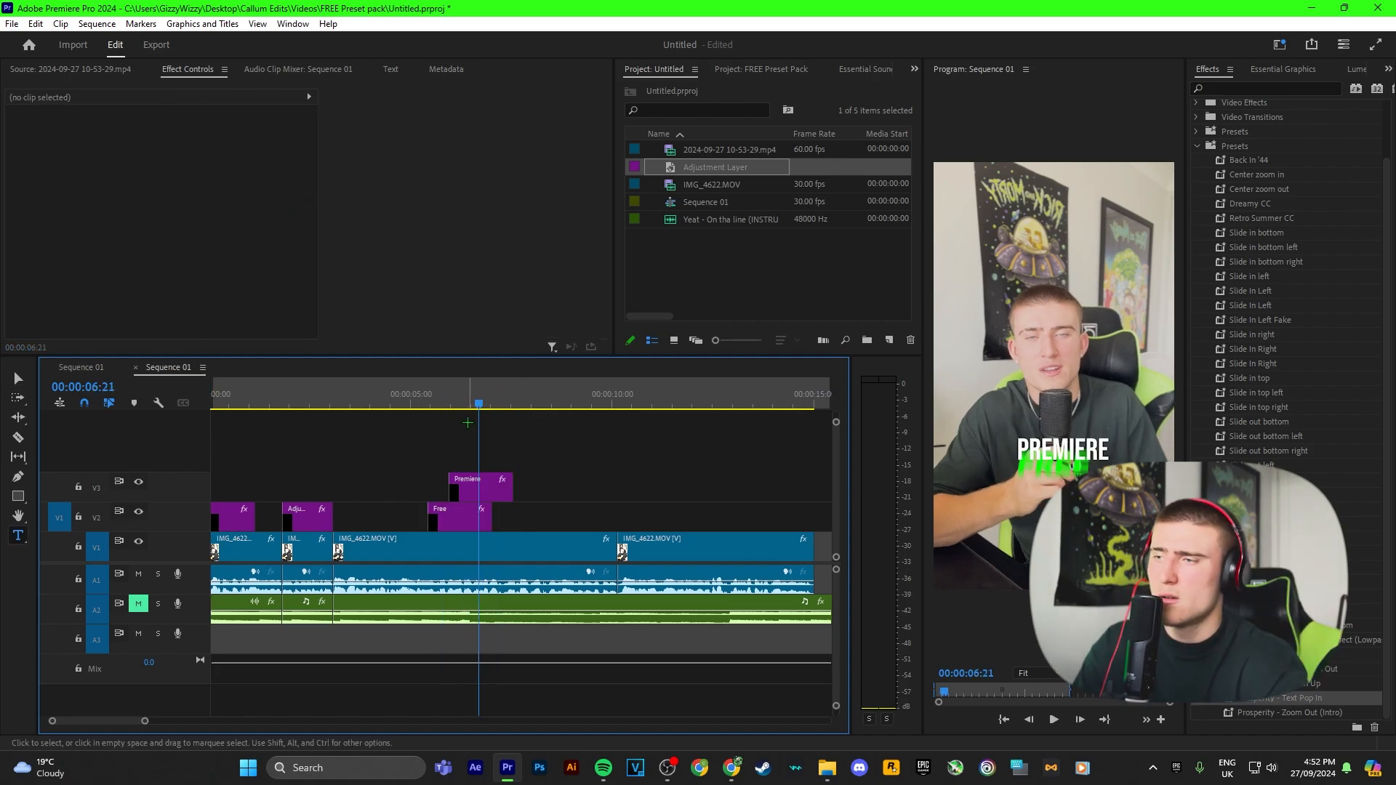
{"action": "left_click_drag", "start_coordinate": [469, 405], "coordinate": [458, 405]}
{"action": "left_click", "coordinate": [476, 488]}
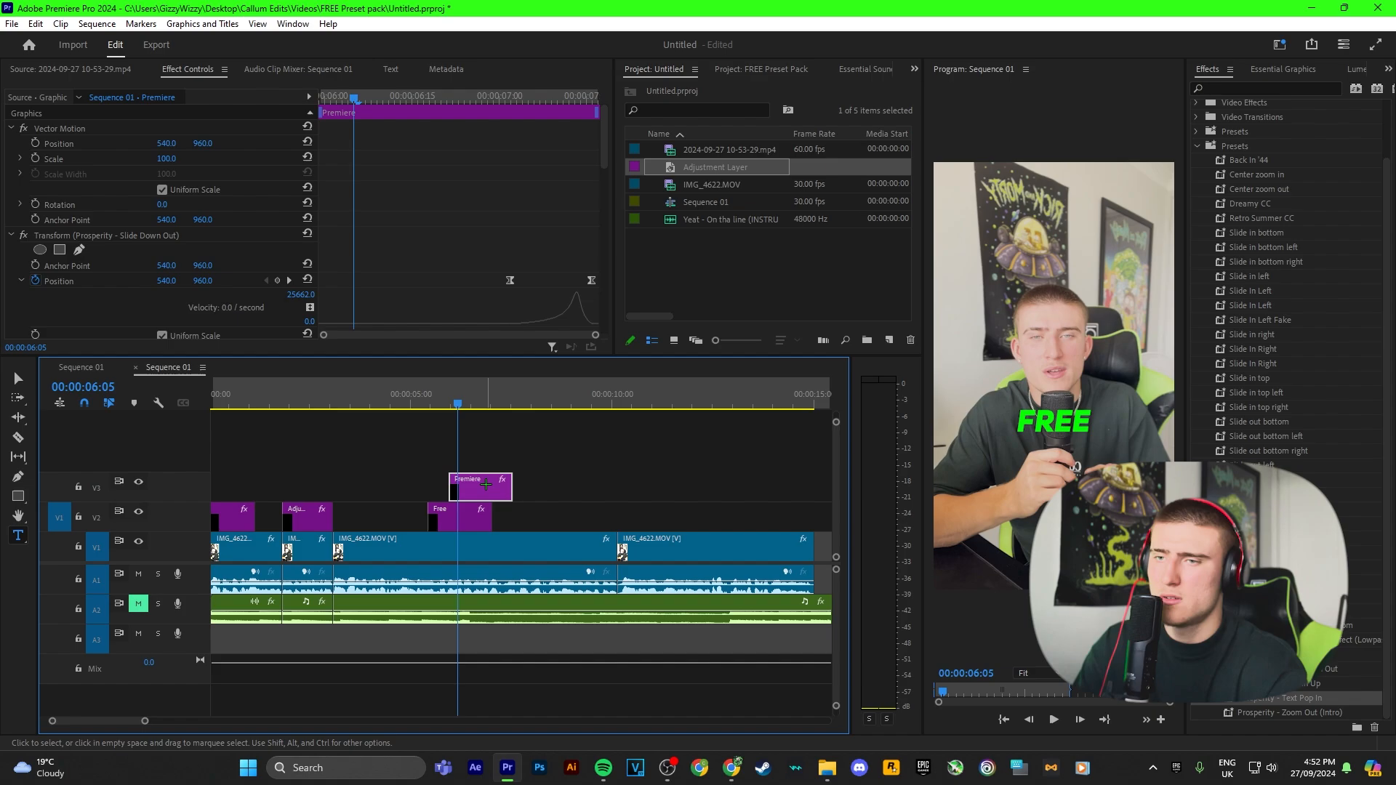
{"action": "left_click", "coordinate": [133, 235]}
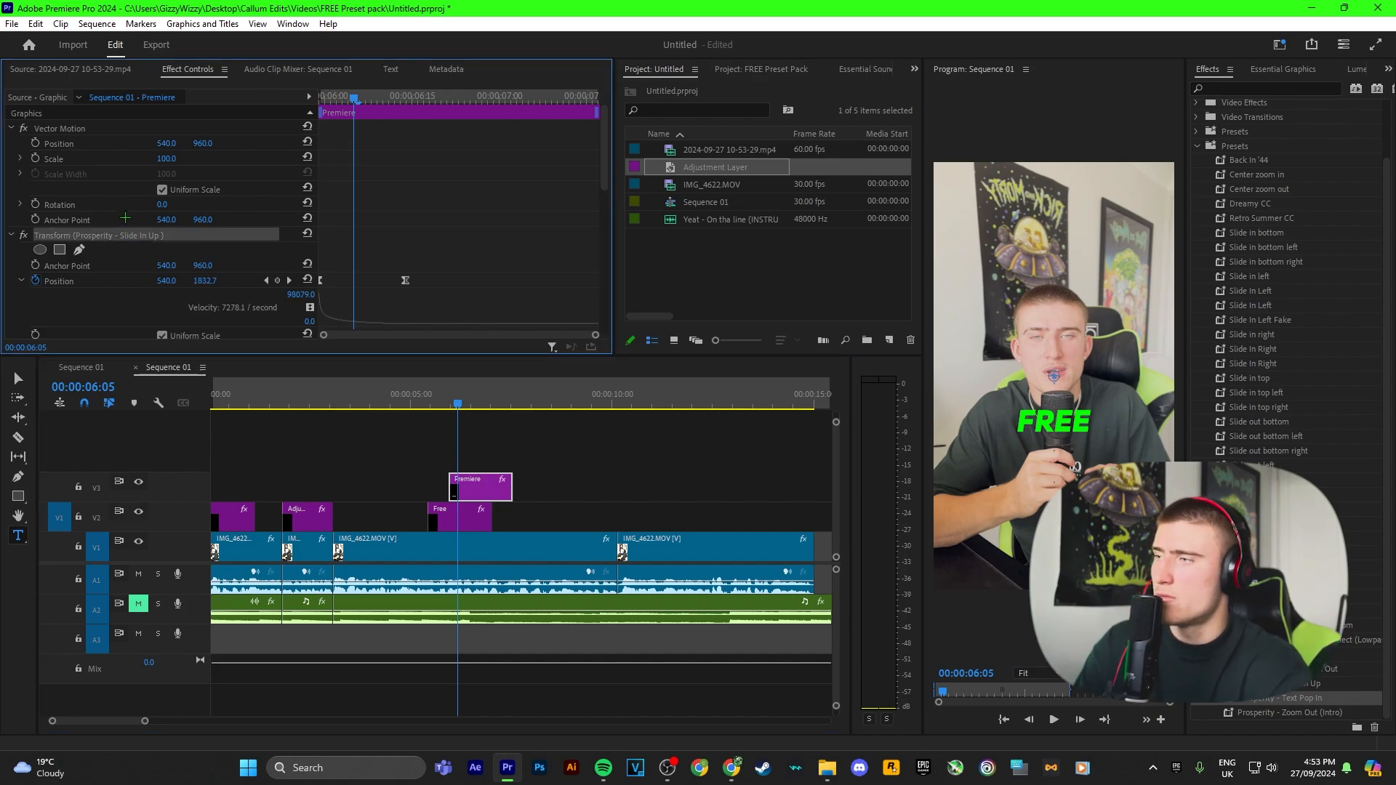
{"action": "key", "text": "Delete"}
{"action": "left_click_drag", "start_coordinate": [1292, 701], "coordinate": [480, 487]}
{"action": "left_click", "coordinate": [420, 404]}
{"action": "key", "text": "space"}
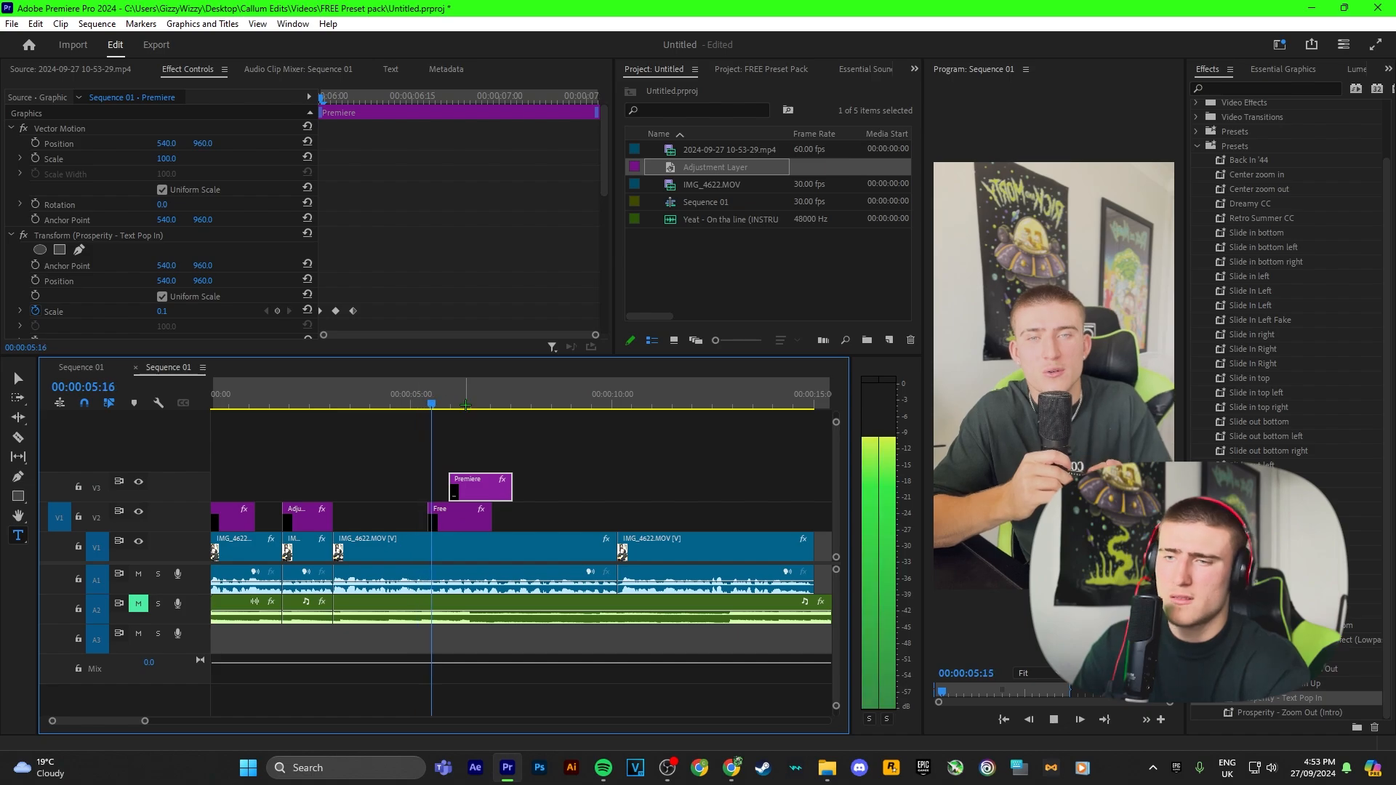
{"action": "key", "text": "space"}
Step: Duplicate the Premiere text clip onto the track above and change its text to Pro
{"action": "left_click_drag", "start_coordinate": [473, 403], "coordinate": [466, 404]}
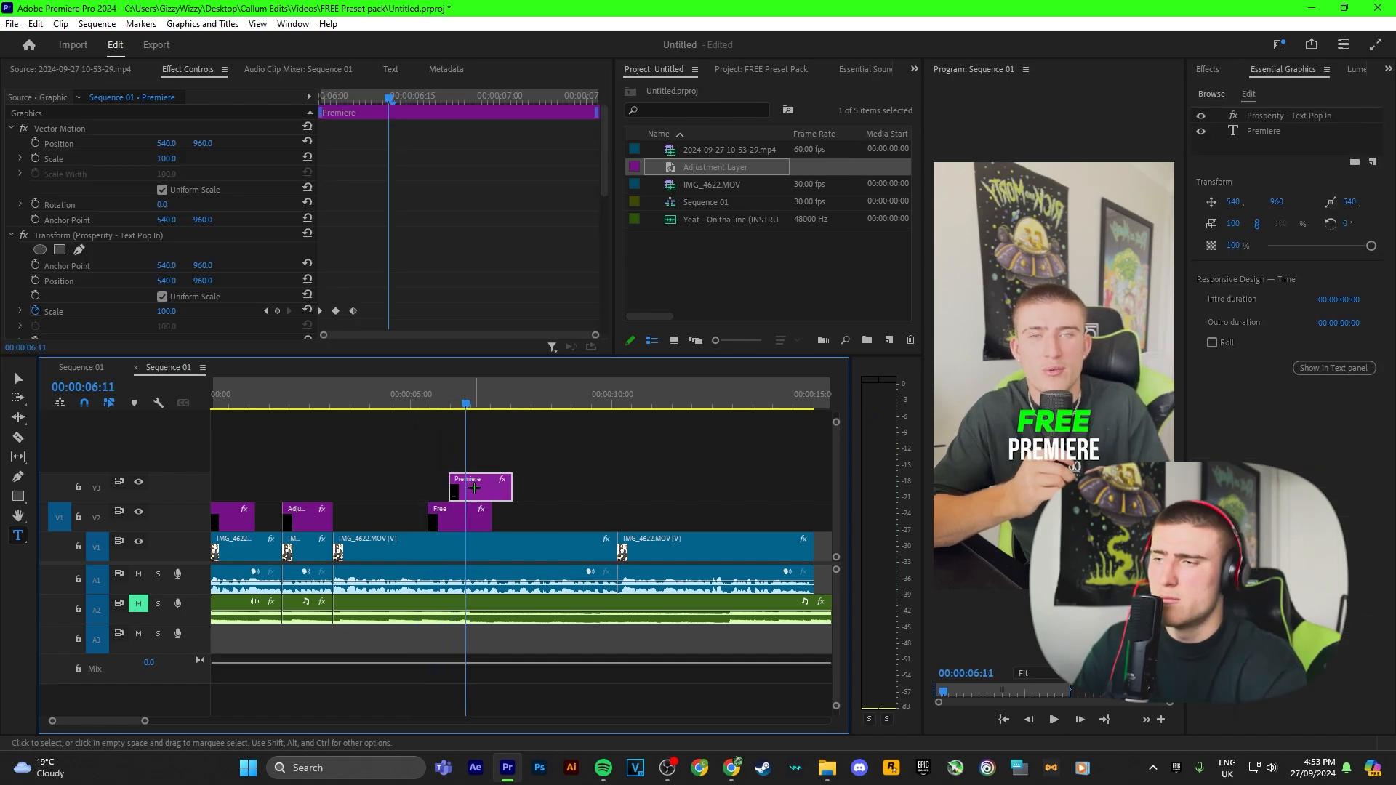
{"action": "left_click_drag", "start_coordinate": [474, 489], "coordinate": [491, 459]}
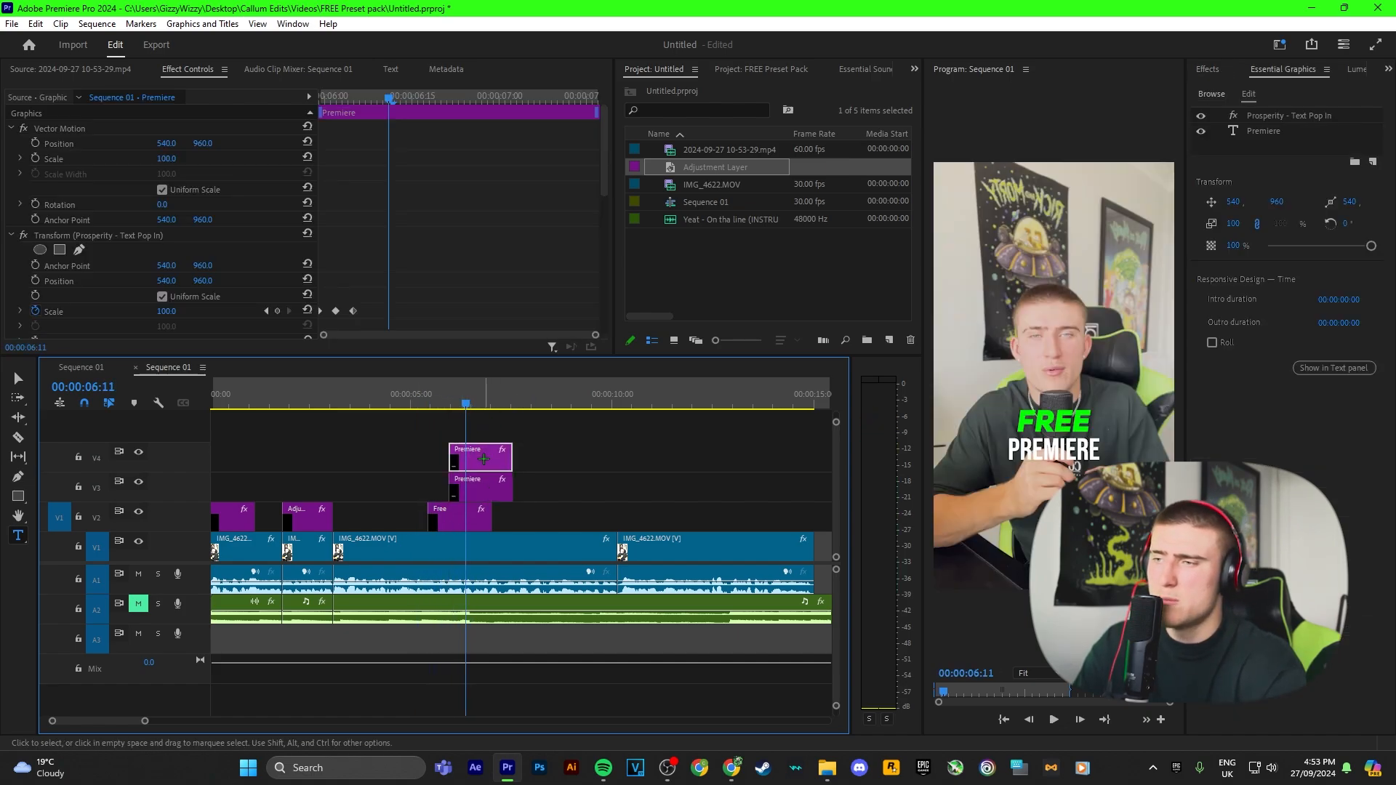
{"action": "left_click", "coordinate": [1263, 131]}
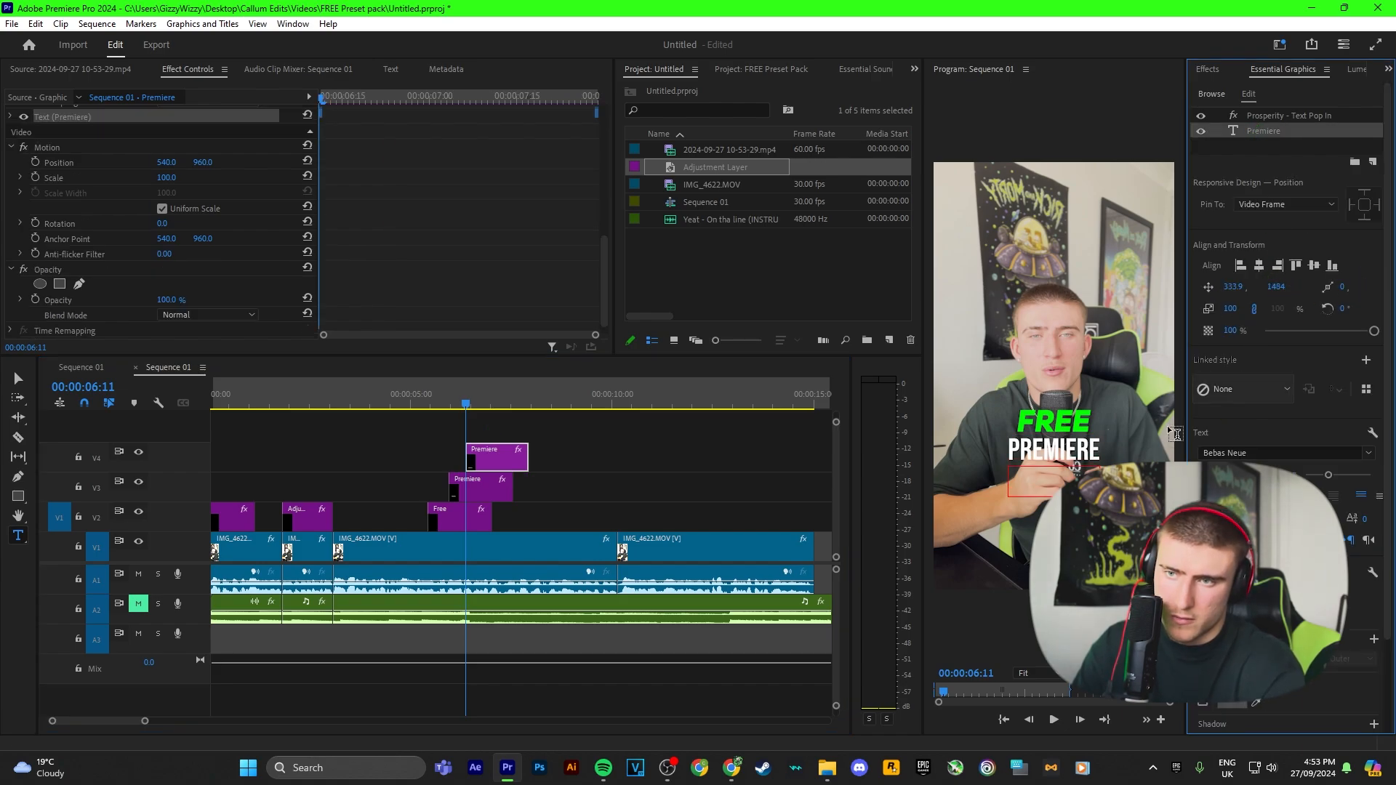
{"action": "double_click", "coordinate": [1059, 484]}
{"action": "type", "text": "Pro"}
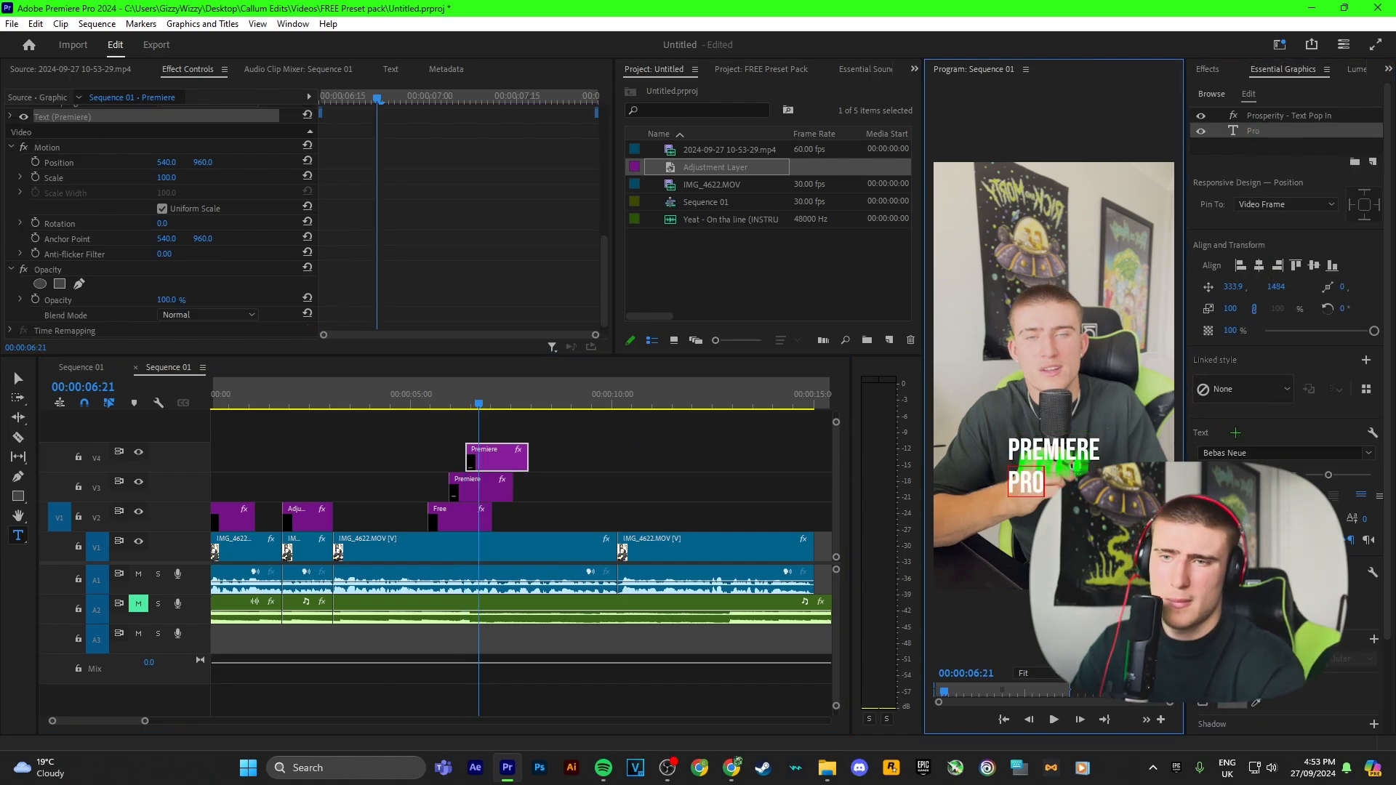
Step: Set the Pro text's font to Edition
{"action": "left_click", "coordinate": [1369, 452]}
{"action": "type", "text": "uni"}
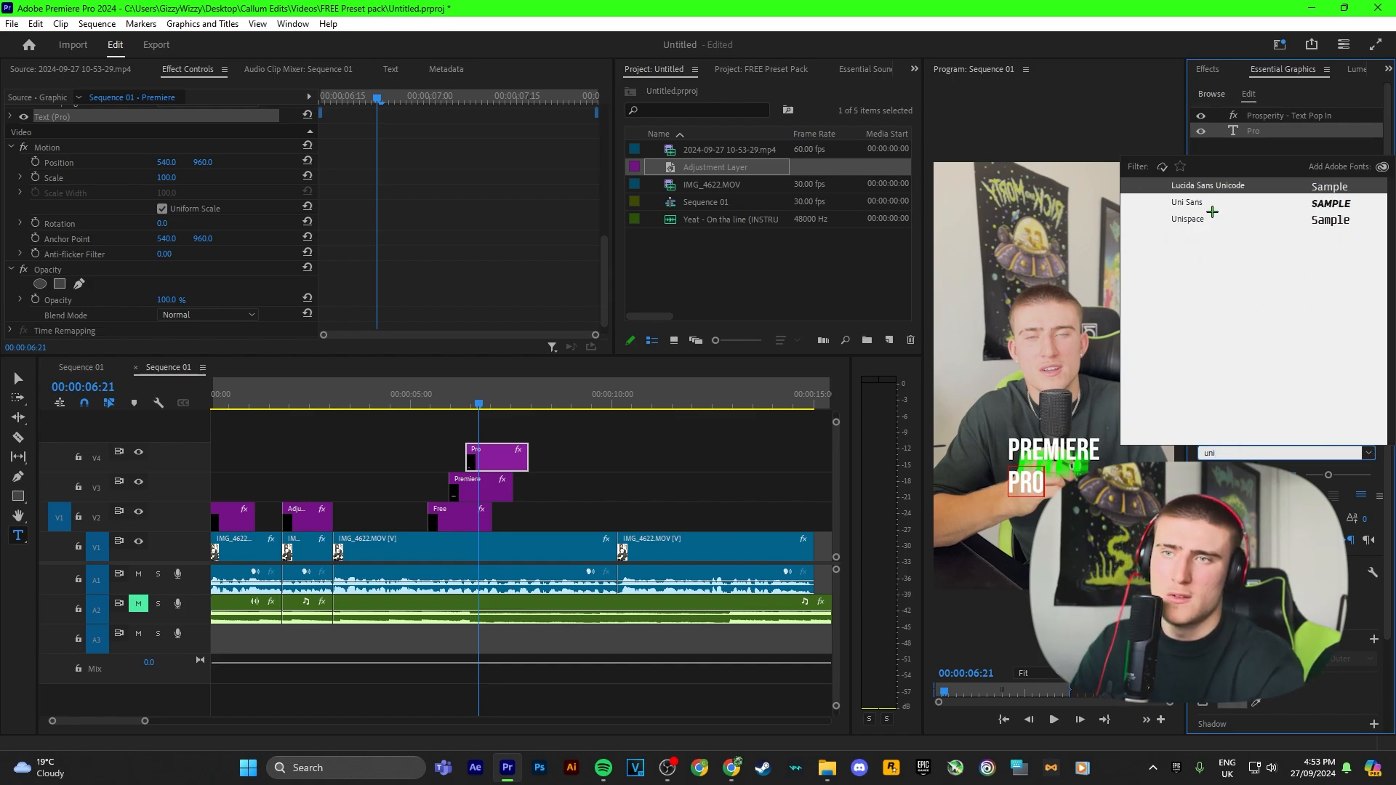
{"action": "left_click", "coordinate": [1194, 205]}
{"action": "type", "text": "edi"}
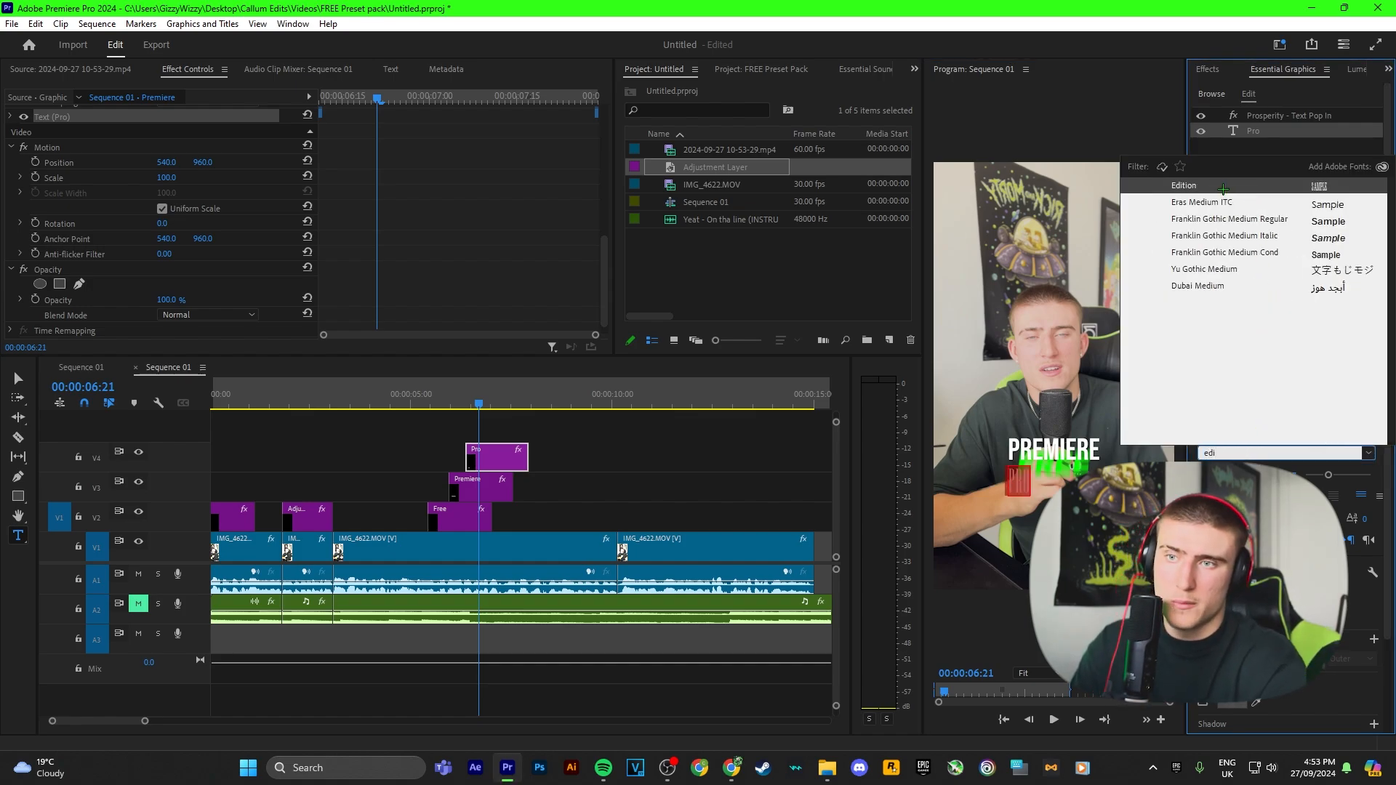
{"action": "left_click", "coordinate": [1224, 187]}
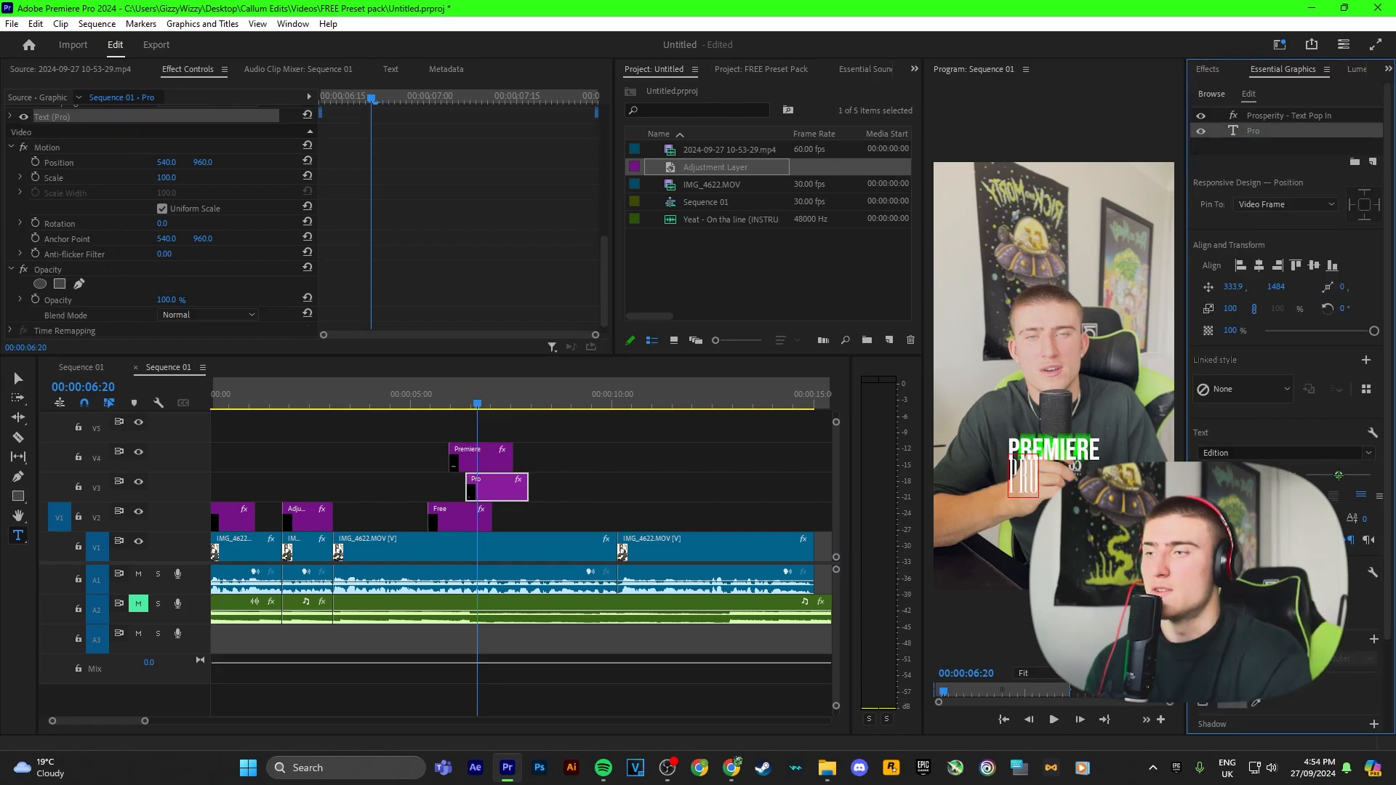
Step: Enlarge the Pro text slightly and delete the parts of the Premiere and Pro clips extending past the Free clip
{"action": "left_click_drag", "start_coordinate": [1339, 475], "coordinate": [1347, 475]}
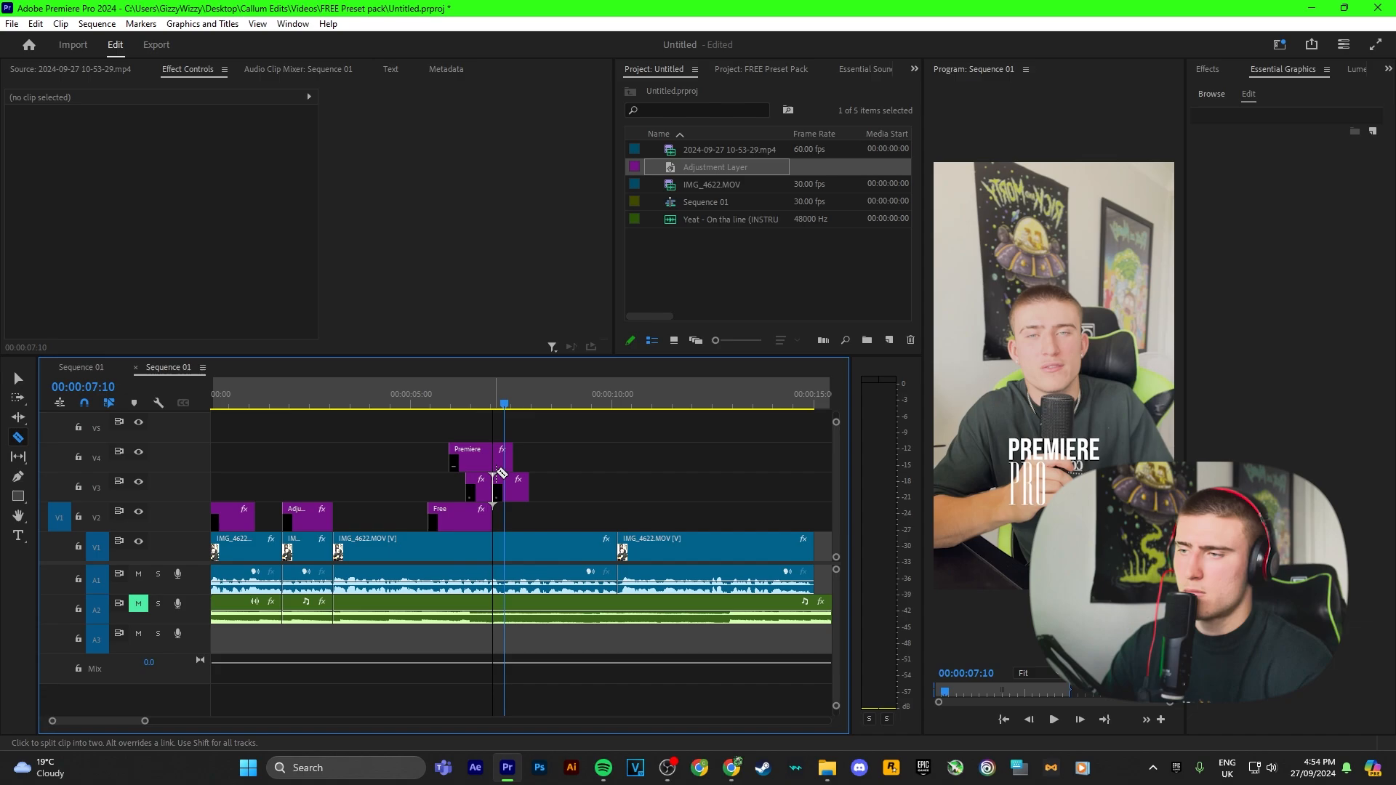
{"action": "left_click", "coordinate": [497, 460]}
{"action": "key", "text": "v"}
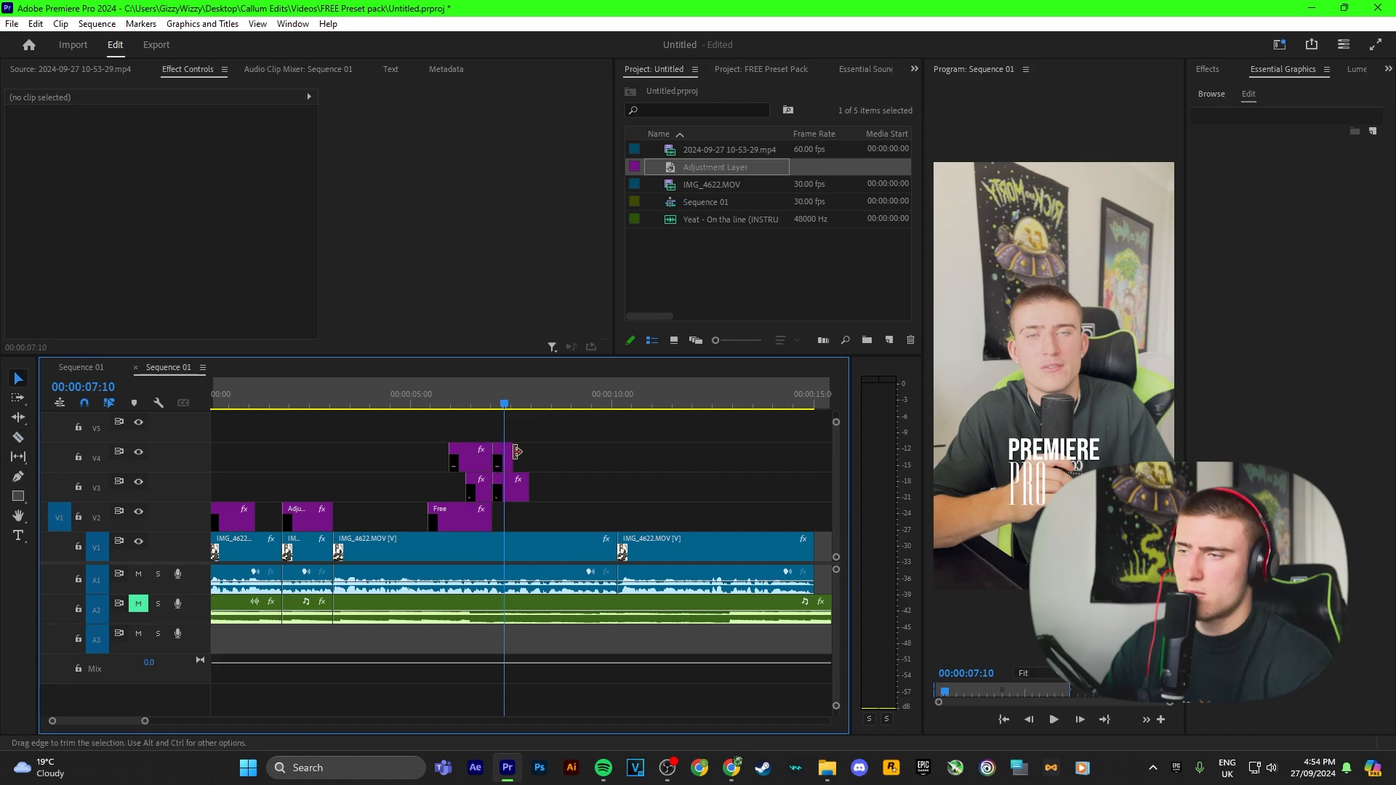
{"action": "left_click_drag", "start_coordinate": [532, 432], "coordinate": [511, 489]}
{"action": "key", "text": "Delete"}
Step: Select the Premiere and Pro text clips and play back the stacked text animations
{"action": "left_click", "coordinate": [1210, 67]}
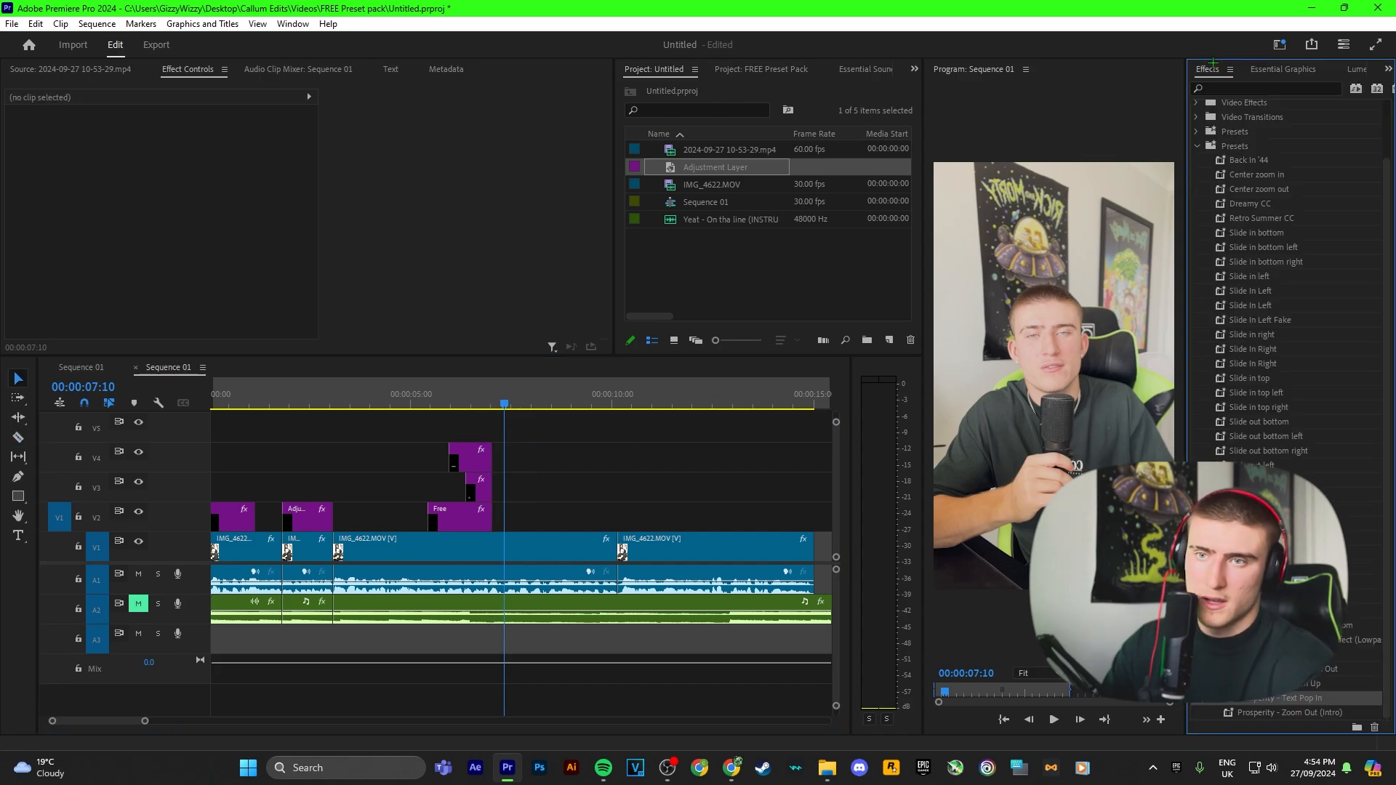
{"action": "left_click_drag", "start_coordinate": [525, 438], "coordinate": [477, 466]}
{"action": "left_click", "coordinate": [1320, 673]}
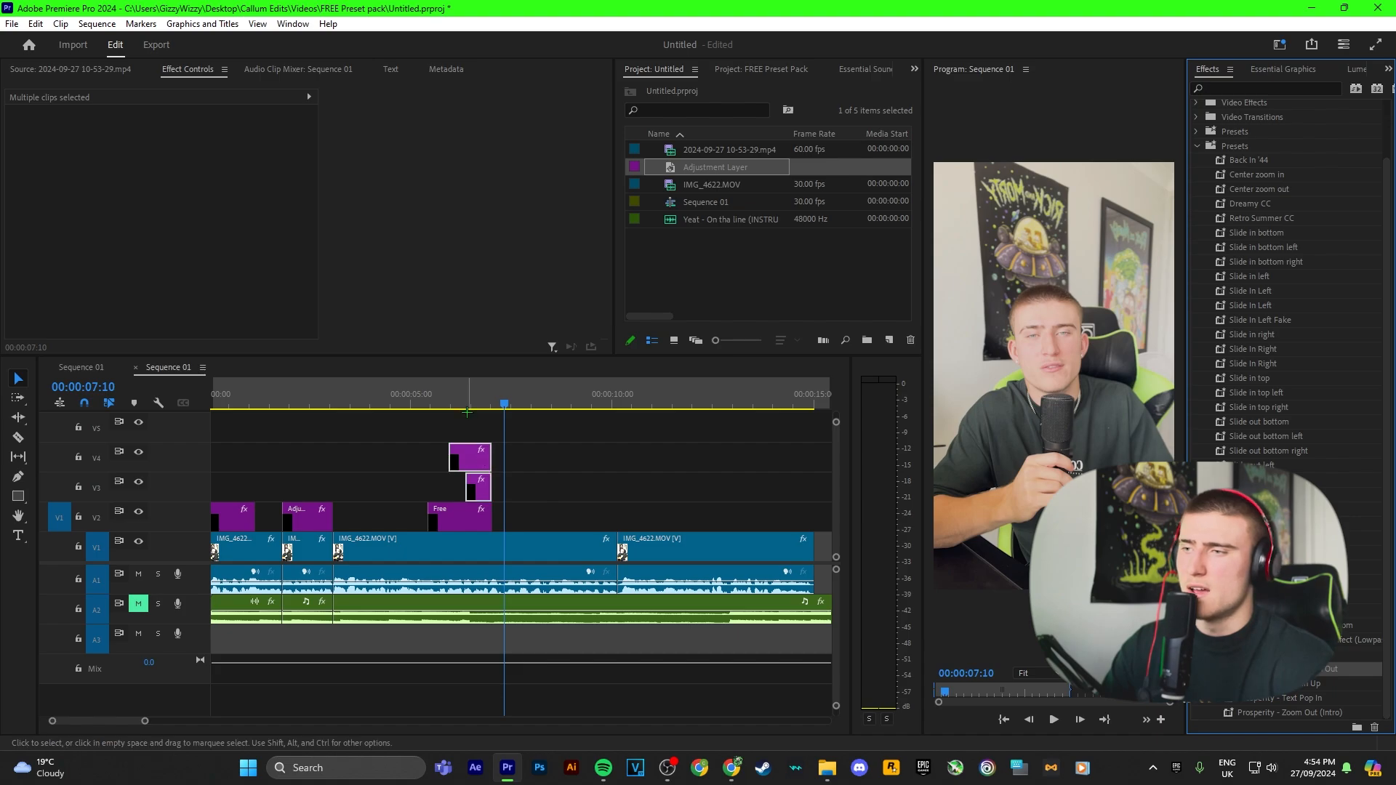
{"action": "left_click", "coordinate": [422, 396]}
{"action": "left_click", "coordinate": [637, 471]}
{"action": "key", "text": "space"}
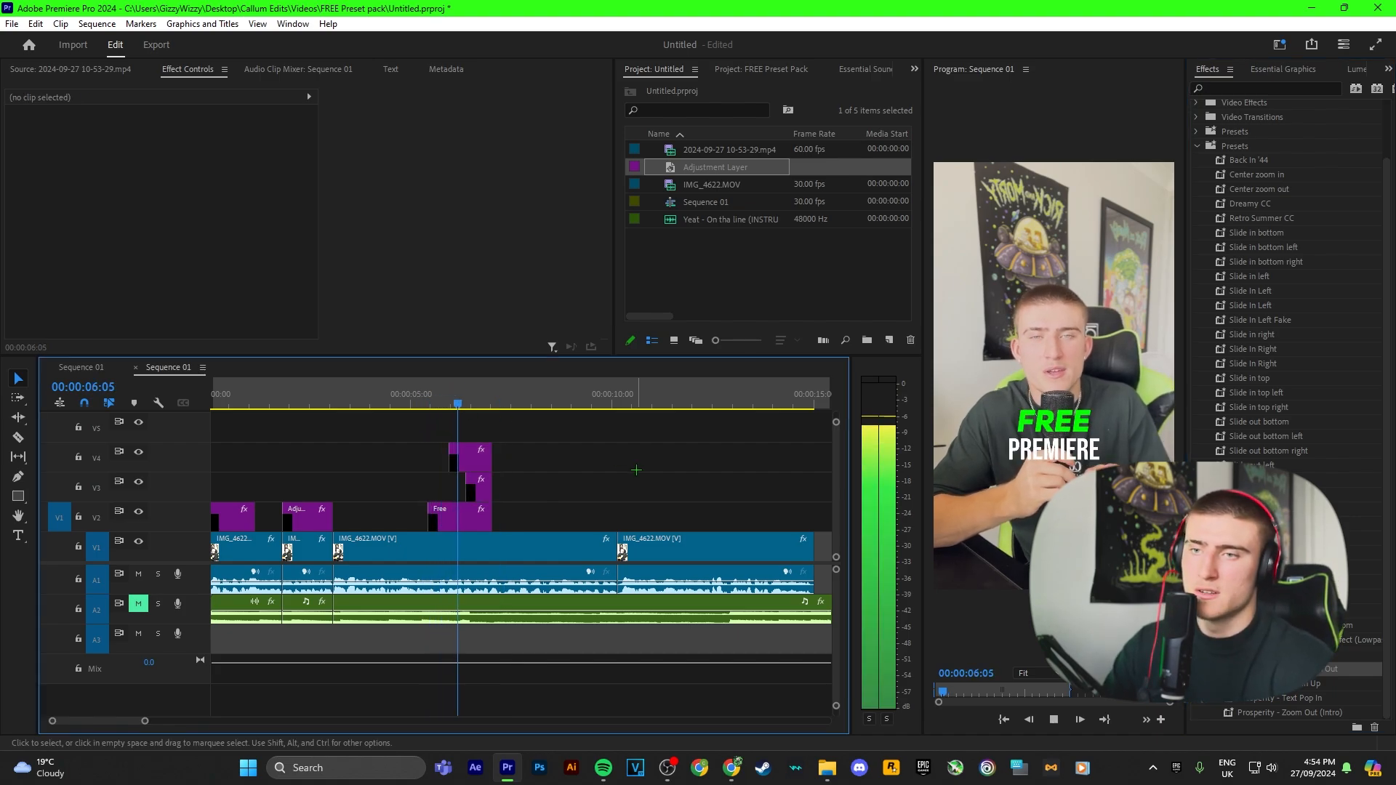
{"action": "key", "text": "space"}
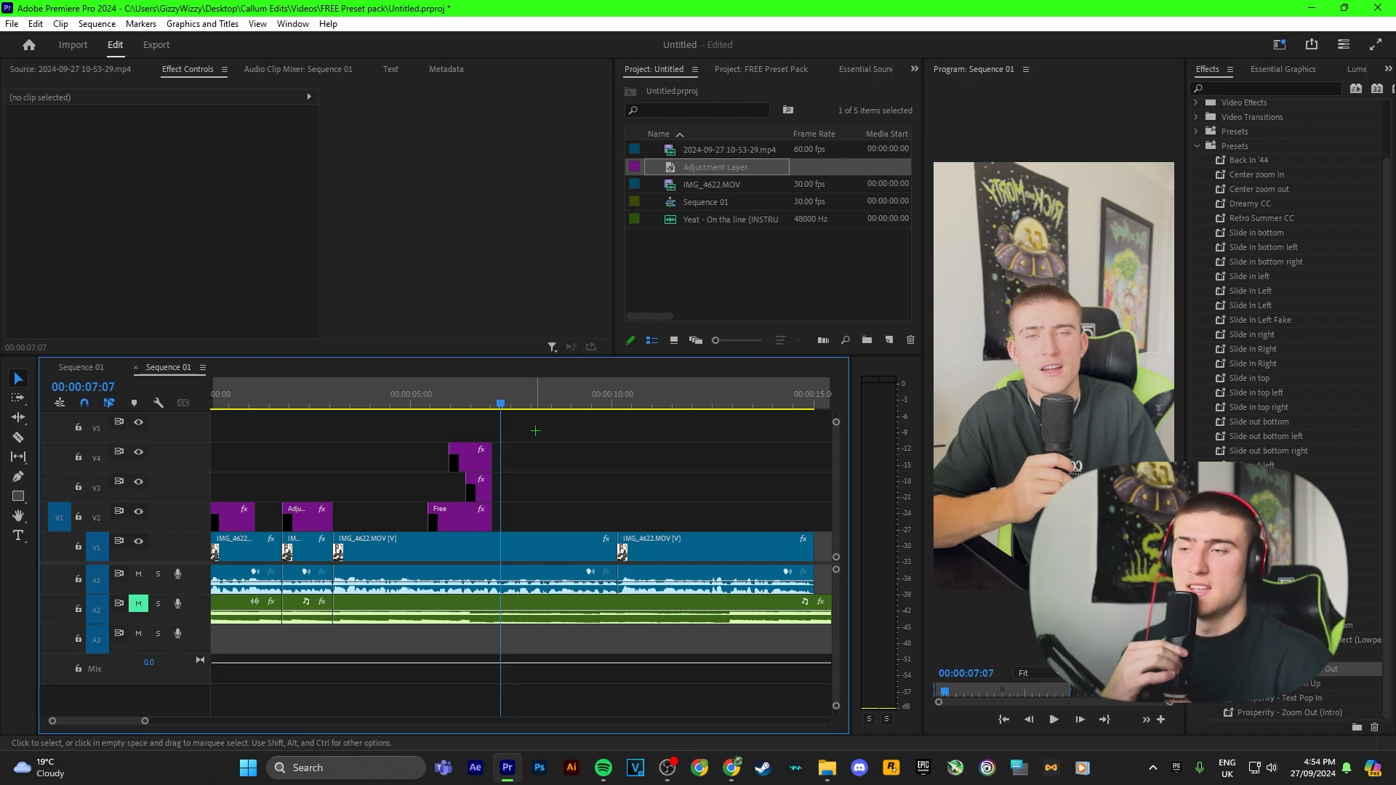
Step: Return to the sequence start and open the Prosperity Creator Pack preset folder among the effects
{"action": "left_click_drag", "start_coordinate": [501, 397], "coordinate": [429, 393]}
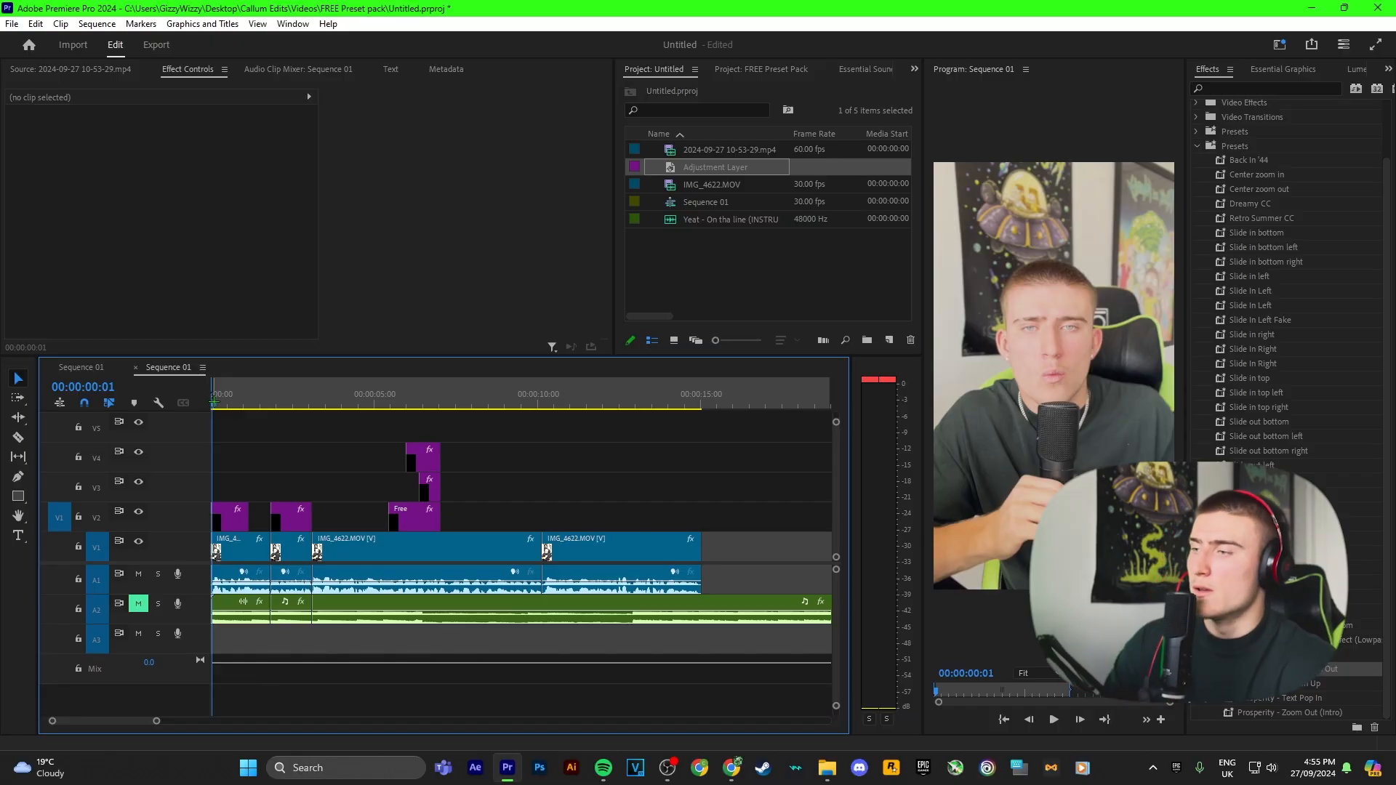
{"action": "left_click", "coordinate": [1197, 146]}
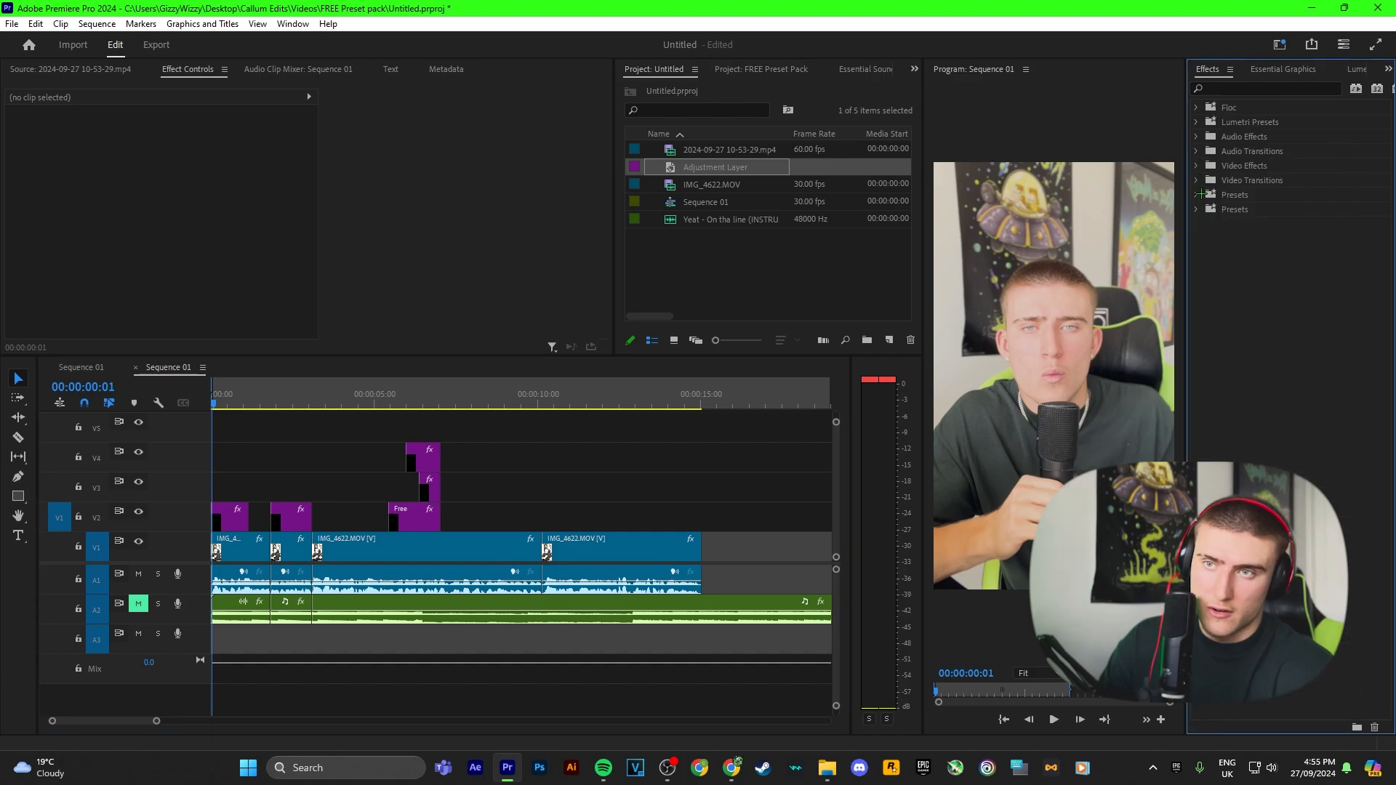
{"action": "left_click", "coordinate": [1199, 194]}
{"action": "left_click", "coordinate": [1205, 282]}
{"action": "scroll", "coordinate": [1251, 393], "scroll_direction": "down", "scroll_amount": 5}
{"action": "scroll", "coordinate": [1258, 460], "scroll_direction": "up", "scroll_amount": 1}
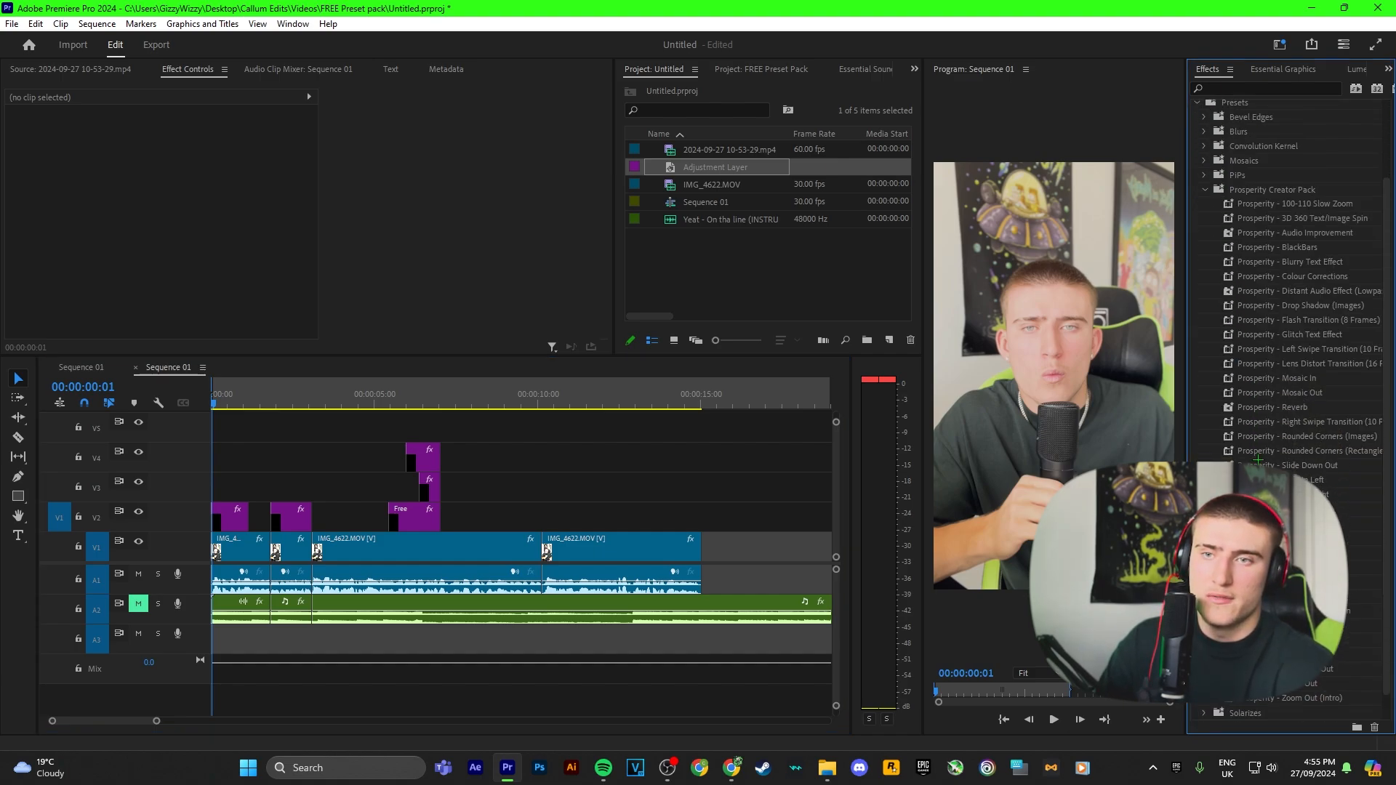